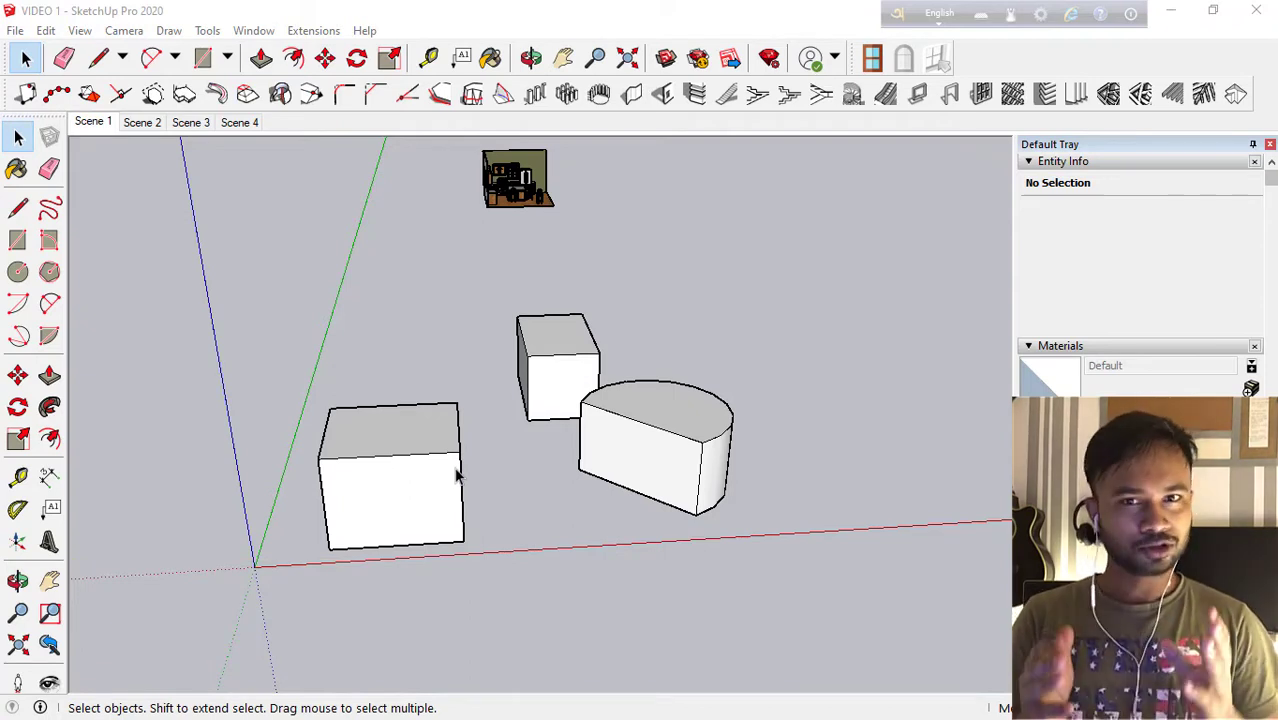
Make the large box a group, leaving it in place.
{"action": "left_click", "coordinate": [92, 127]}
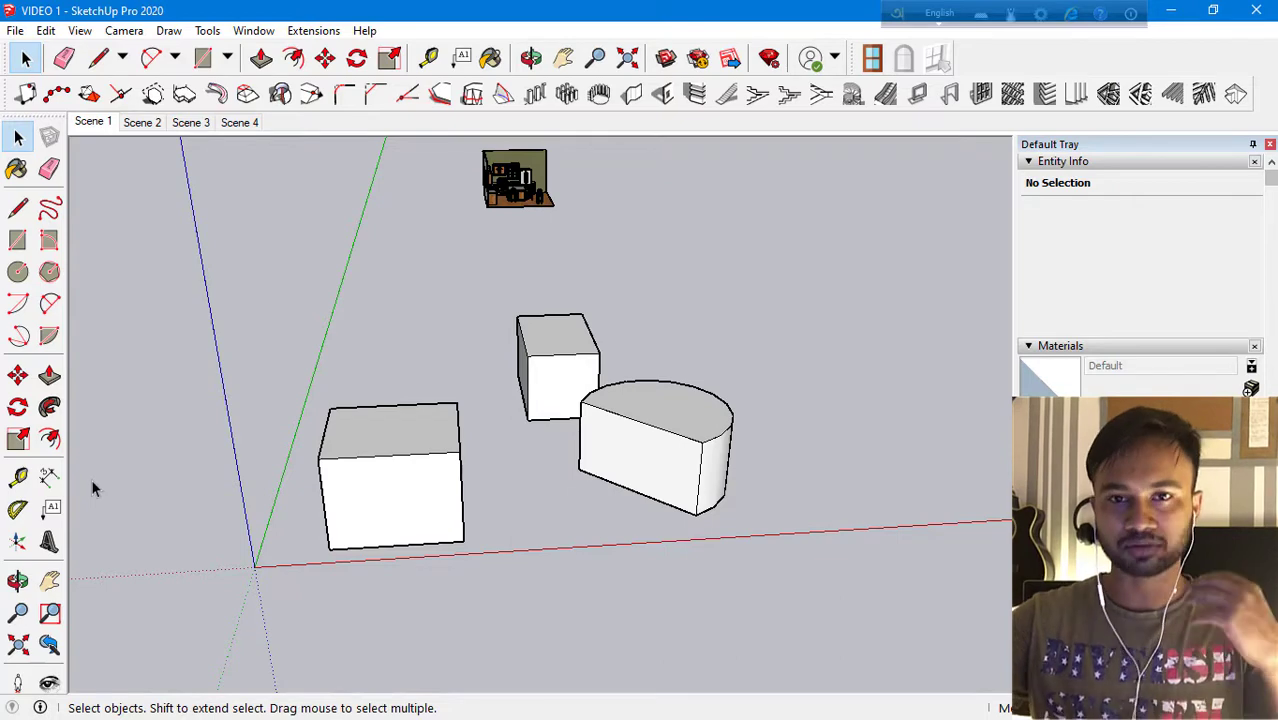
{"action": "left_click", "coordinate": [395, 519]}
{"action": "triple_click", "coordinate": [393, 465]}
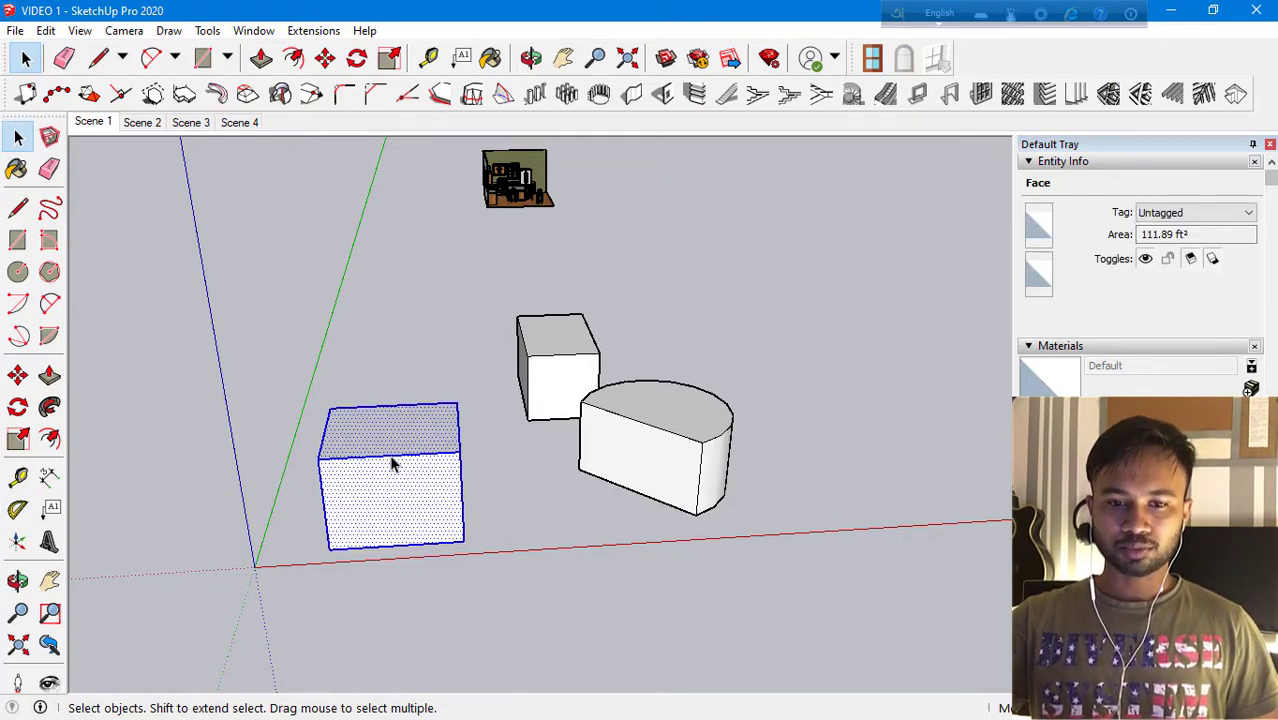
{"action": "right_click", "coordinate": [394, 465]}
{"action": "left_click", "coordinate": [494, 345]}
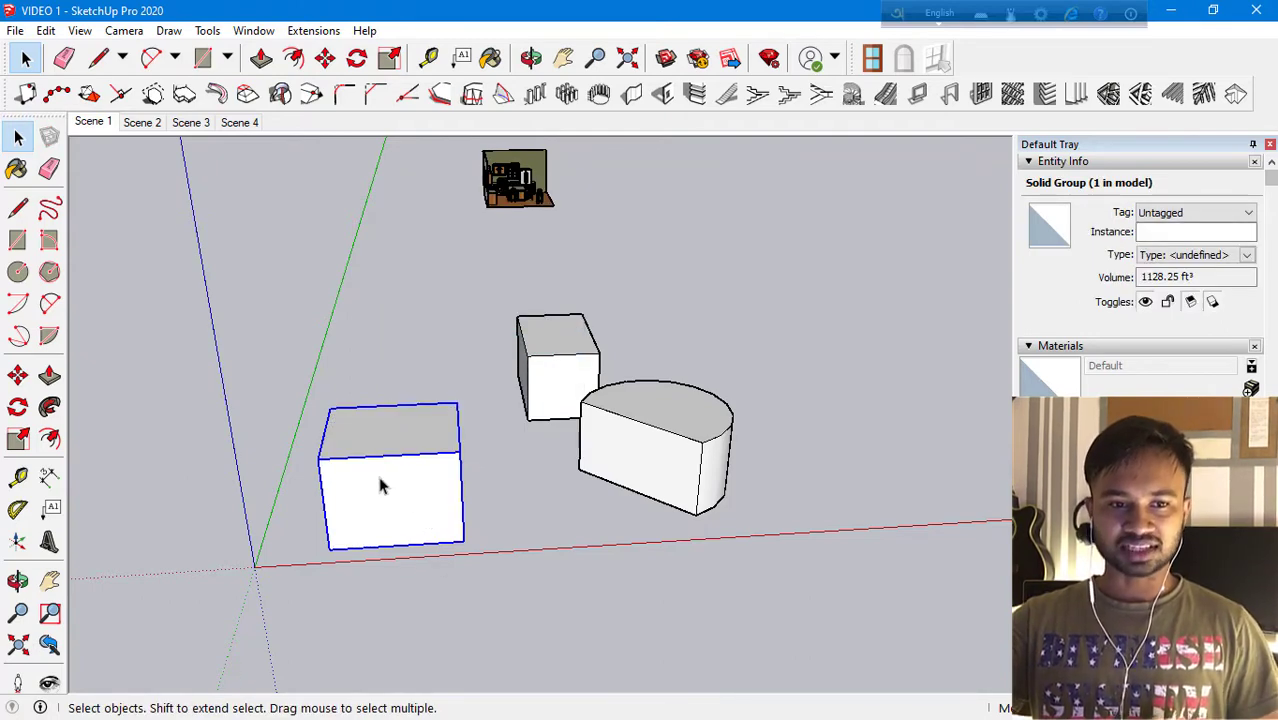
{"action": "left_click", "coordinate": [17, 374]}
{"action": "left_click", "coordinate": [458, 543]}
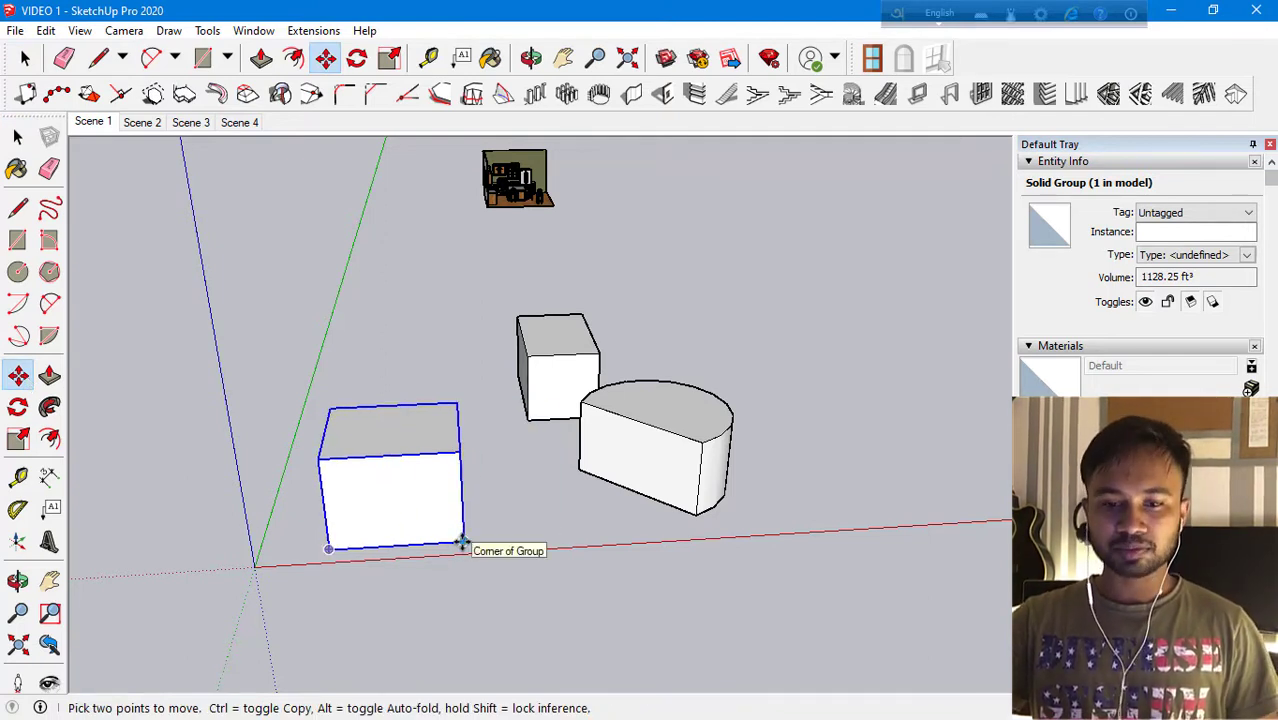
{"action": "key", "text": "Escape"}
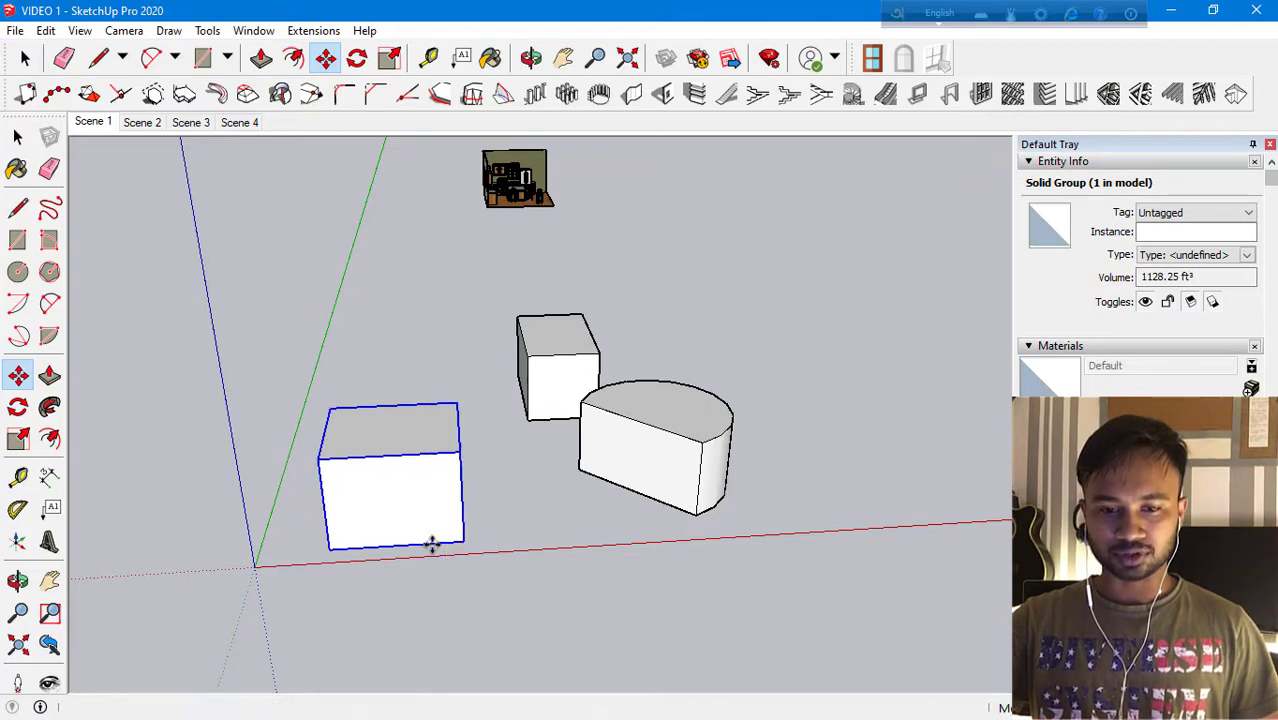
{"action": "key", "text": "space"}
Group the cylinder and move it back behind the small cube.
{"action": "left_click", "coordinate": [617, 484]}
{"action": "double_click", "coordinate": [618, 483]}
{"action": "right_click", "coordinate": [620, 482]}
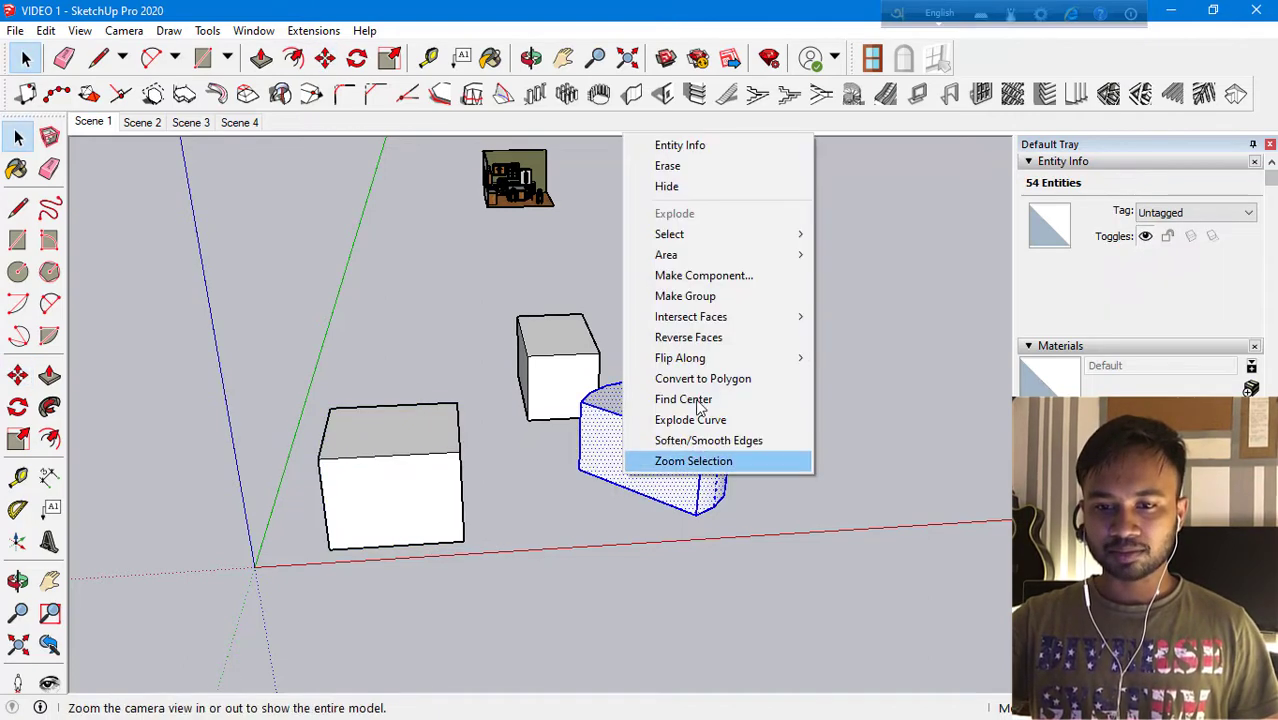
{"action": "left_click", "coordinate": [685, 296]}
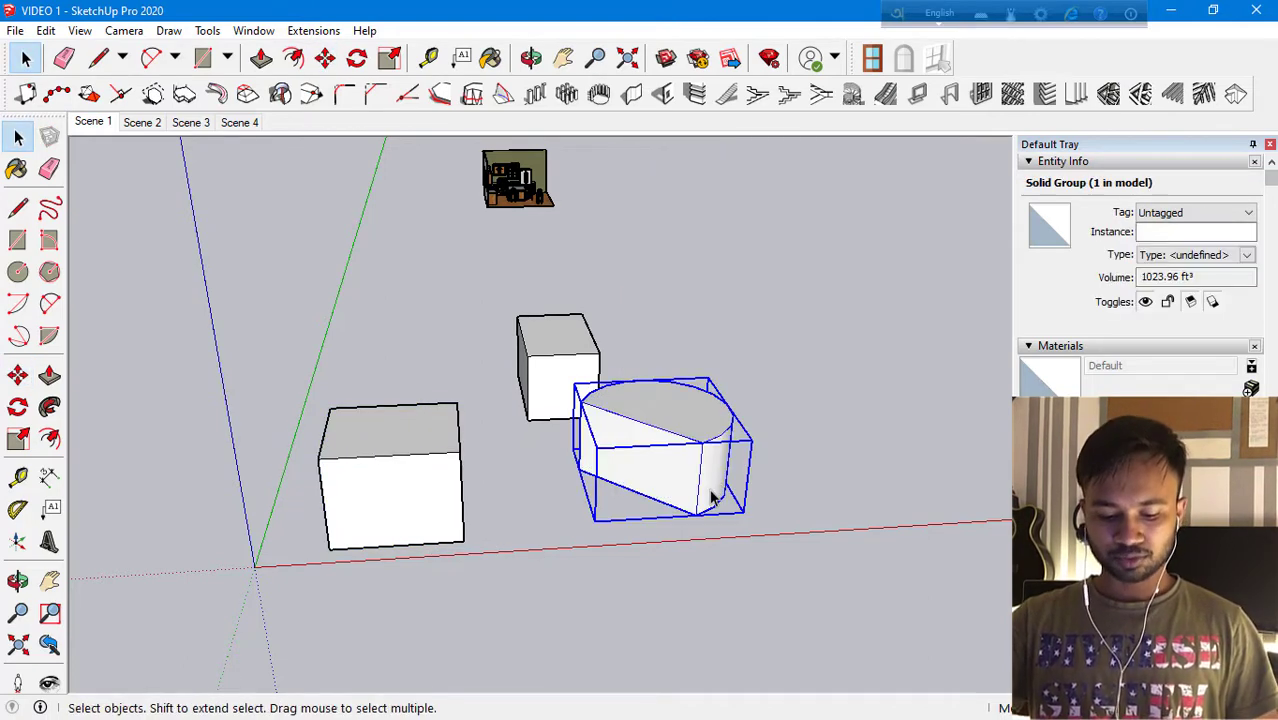
{"action": "key", "text": "m"}
{"action": "left_click", "coordinate": [708, 496]}
{"action": "left_click", "coordinate": [820, 392]}
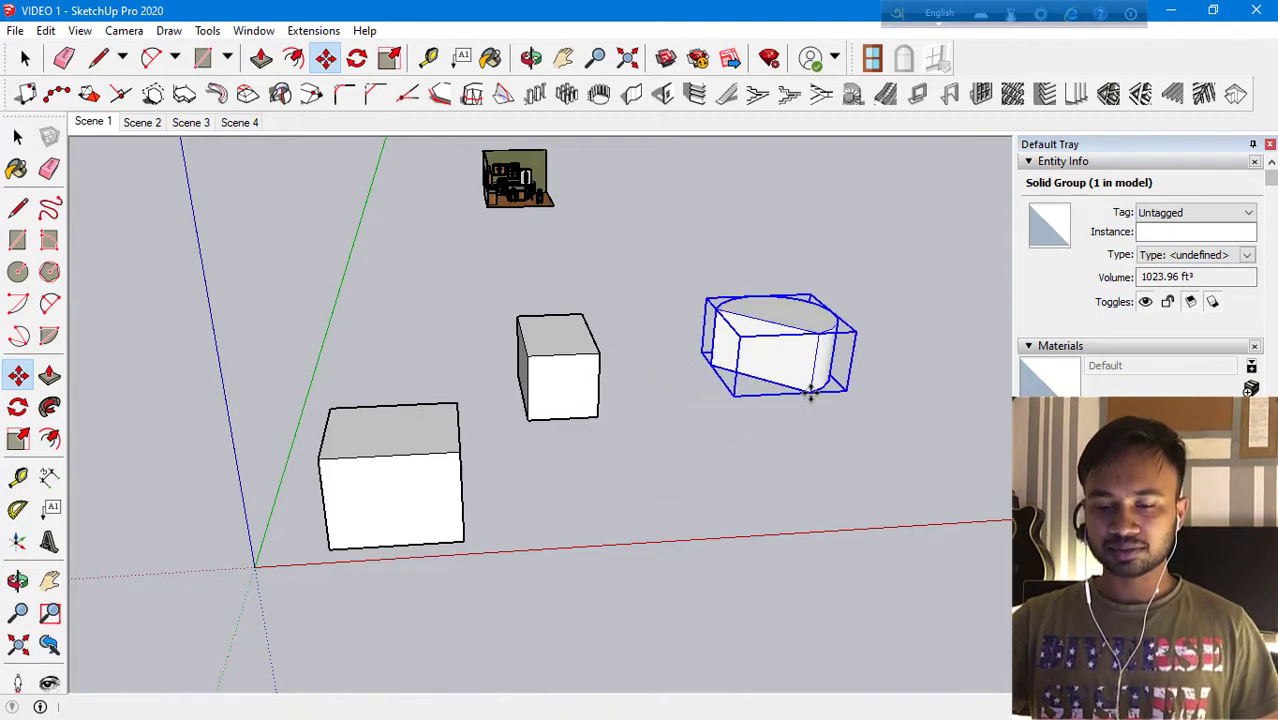
{"action": "key", "text": "space"}
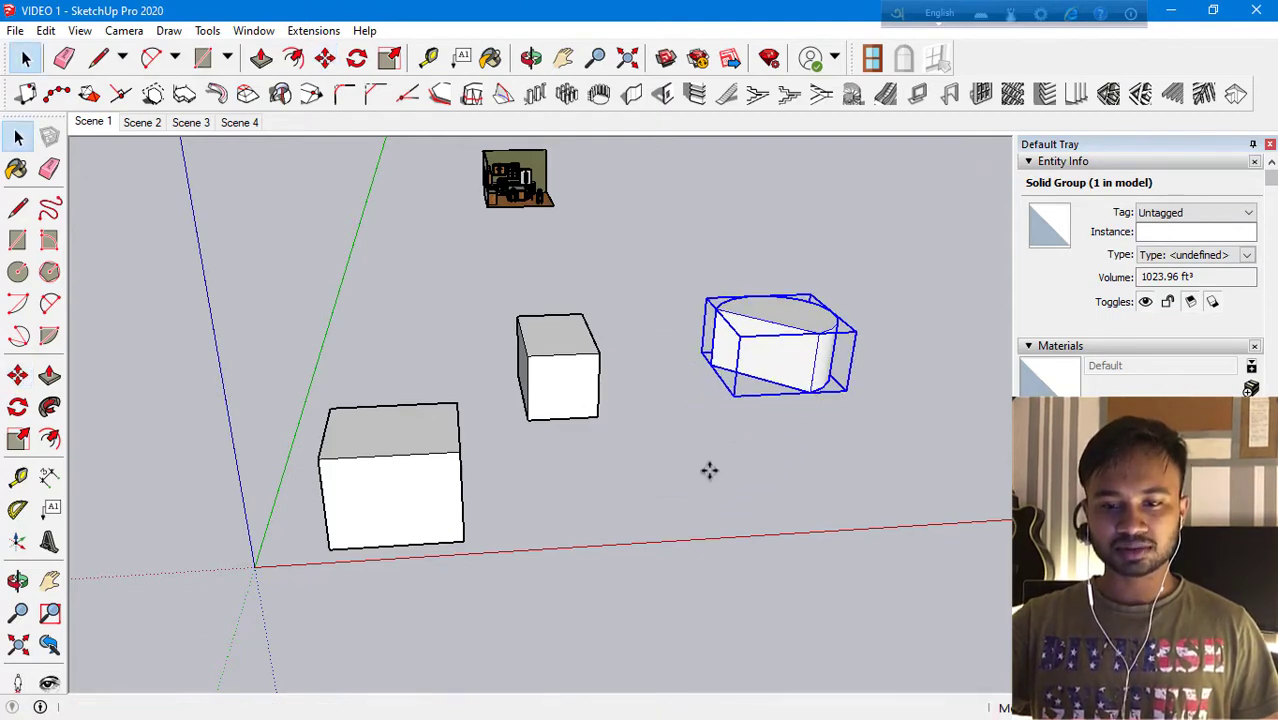
Open the large box group for editing.
{"action": "double_click", "coordinate": [408, 514]}
{"action": "double_click", "coordinate": [408, 514]}
{"action": "left_click", "coordinate": [528, 518]}
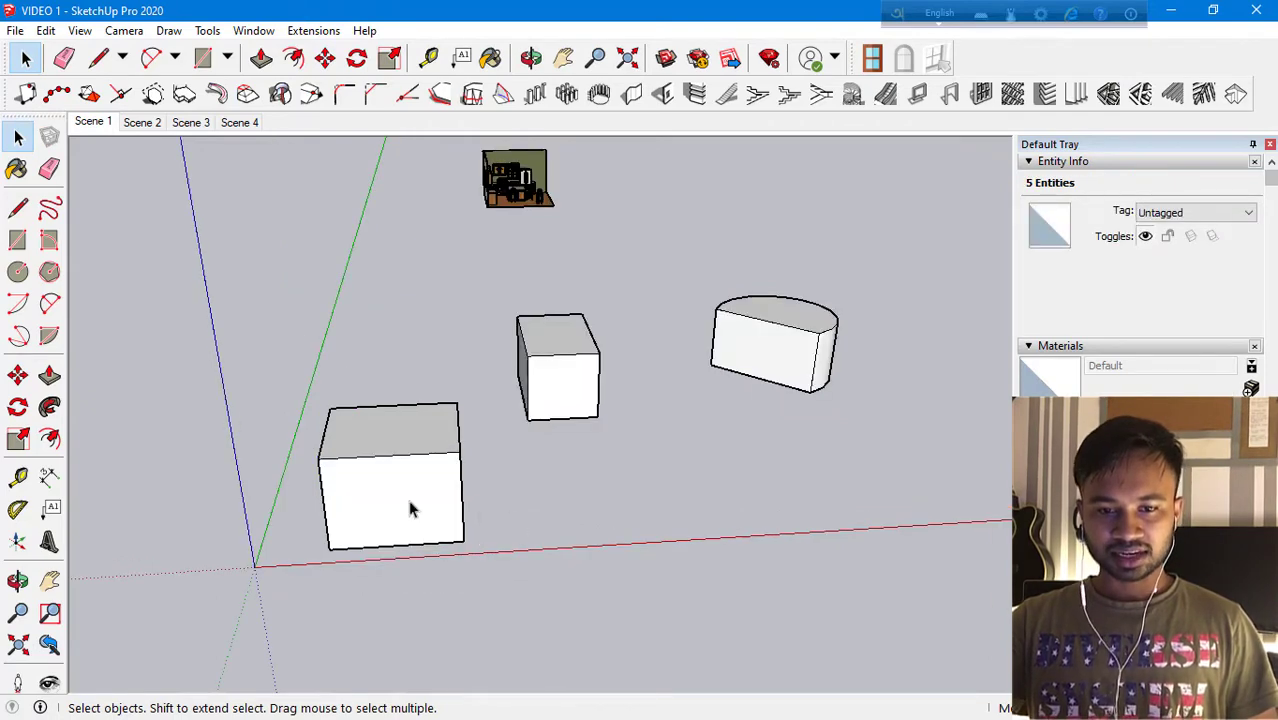
{"action": "double_click", "coordinate": [408, 510]}
Push/pull the box's top face upward inside its group, then exit the group.
{"action": "key", "text": "p"}
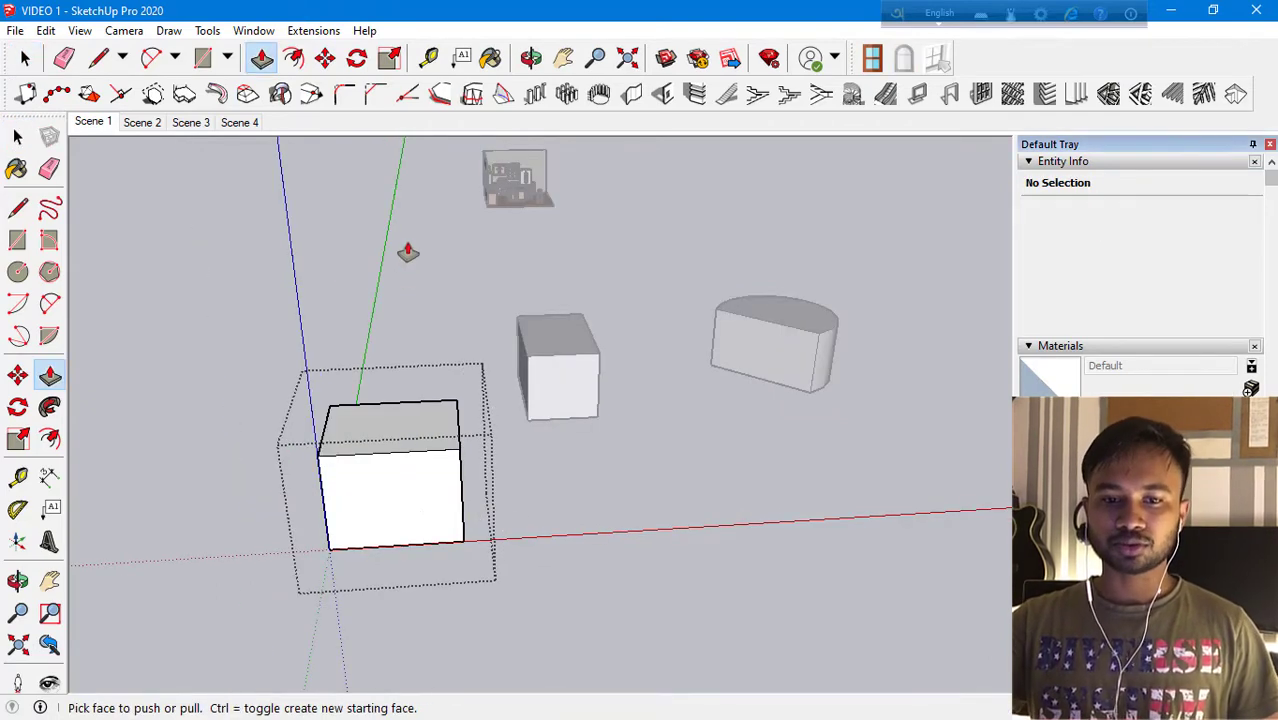
{"action": "left_click_drag", "start_coordinate": [402, 424], "coordinate": [394, 397]}
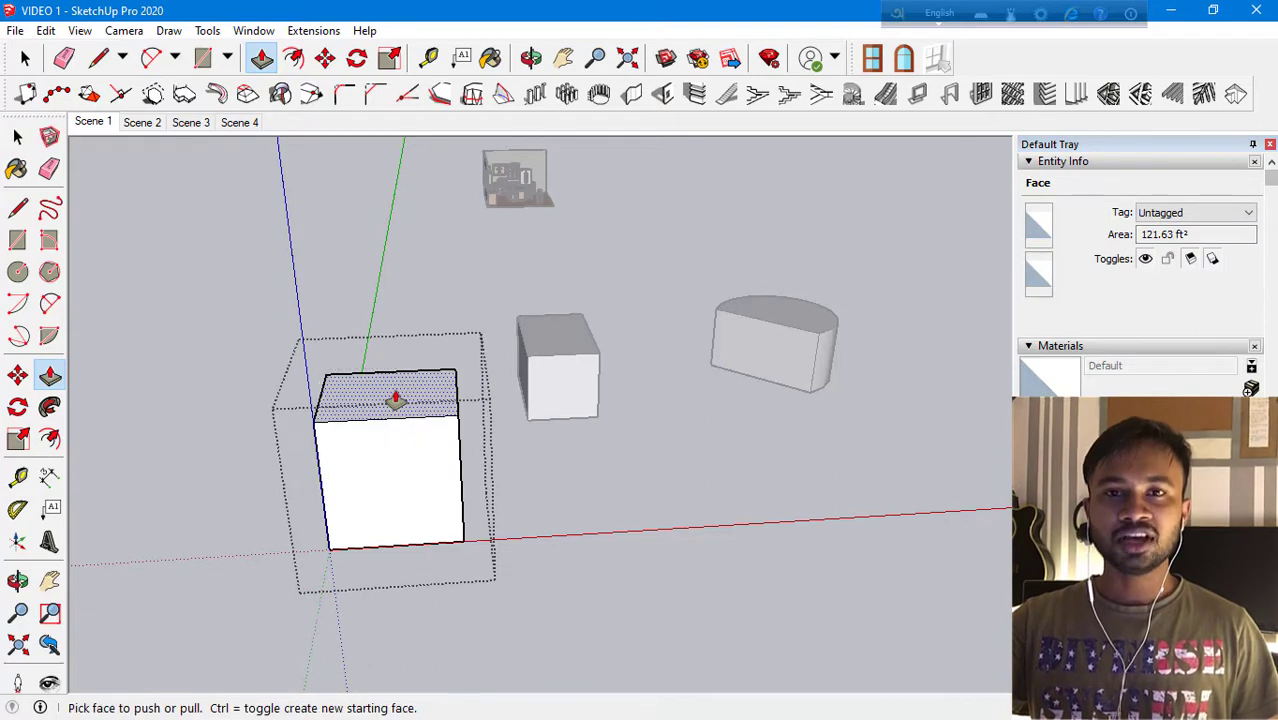
{"action": "key", "text": "space"}
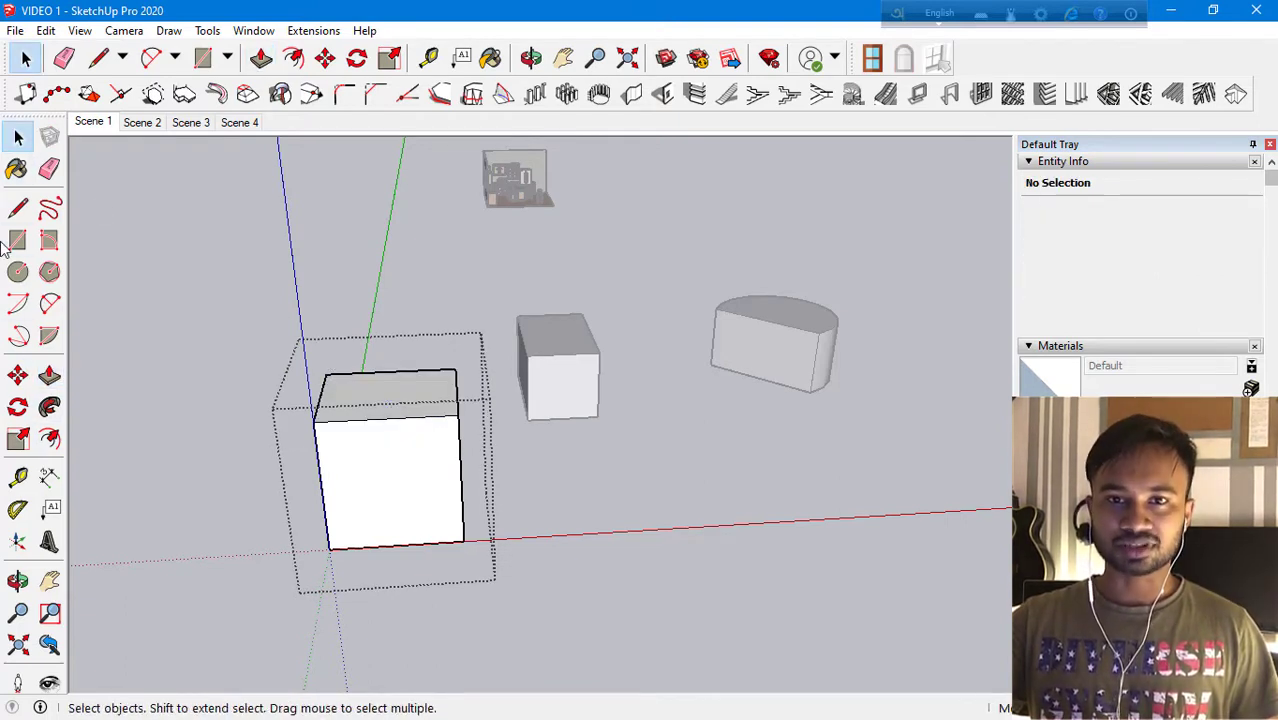
{"action": "left_click", "coordinate": [124, 366]}
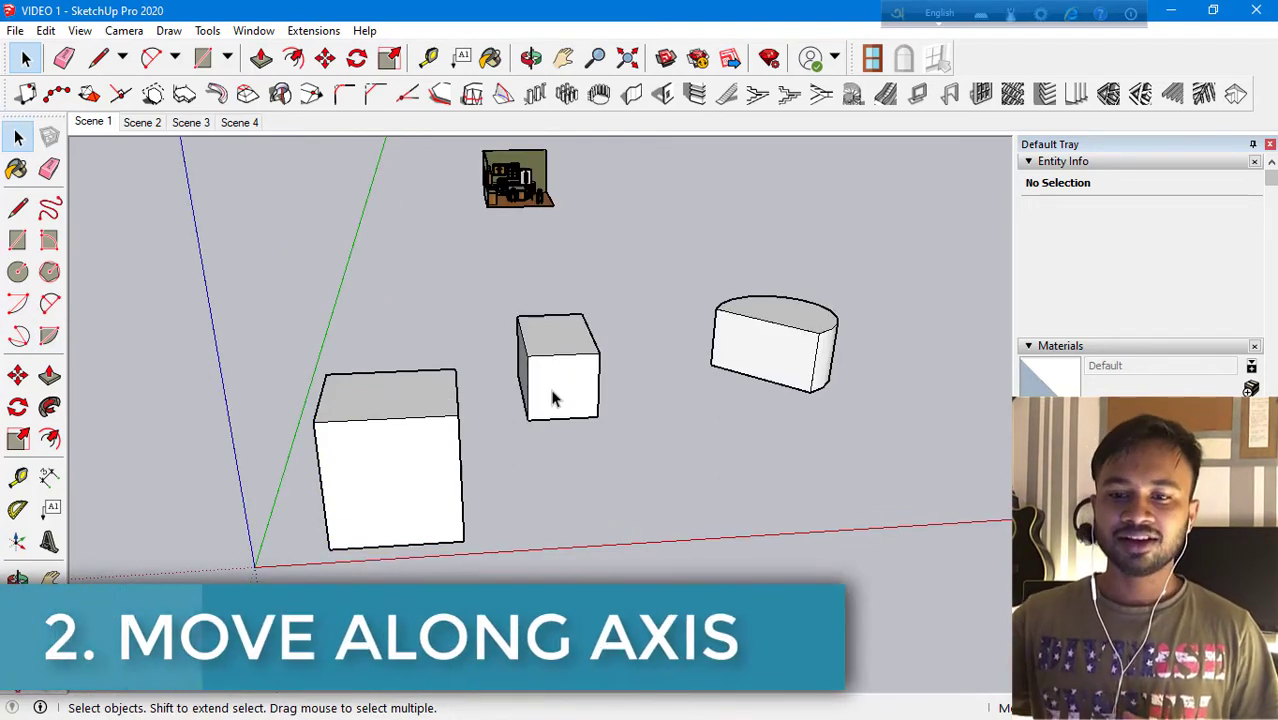
Move the large box group up along the blue axis from its bottom corner.
{"action": "left_click", "coordinate": [555, 398]}
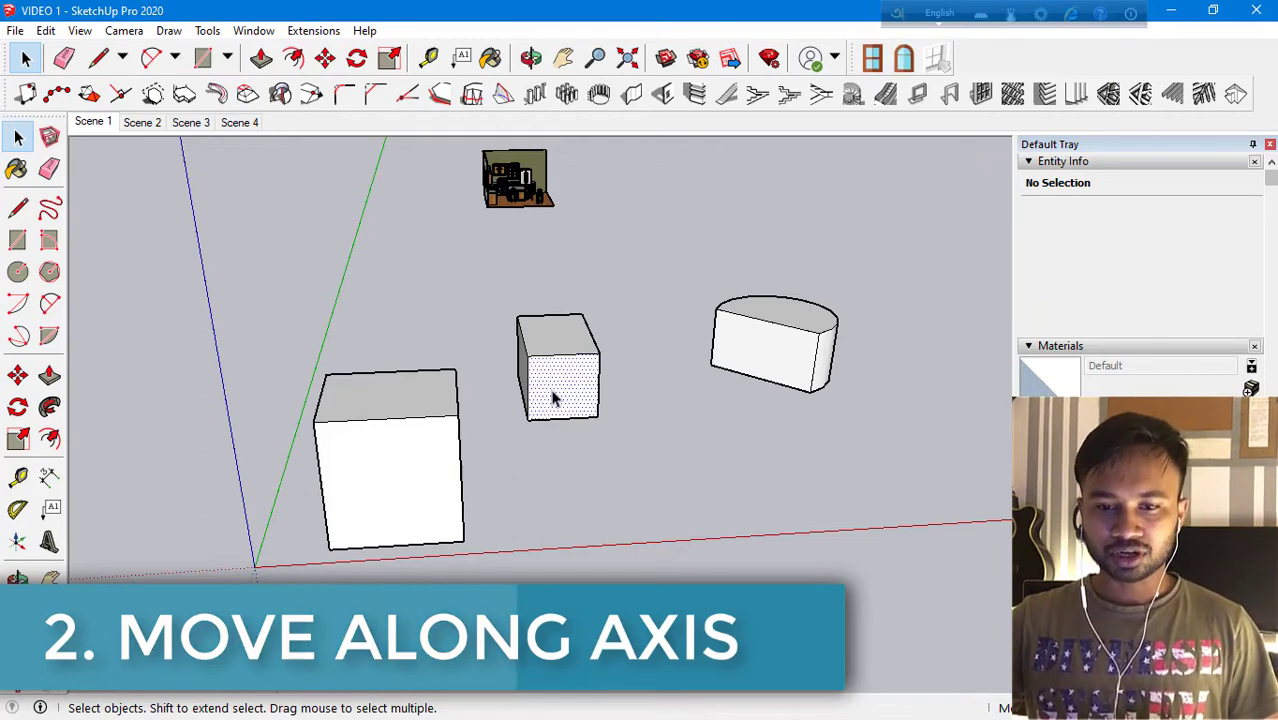
{"action": "left_click", "coordinate": [419, 480]}
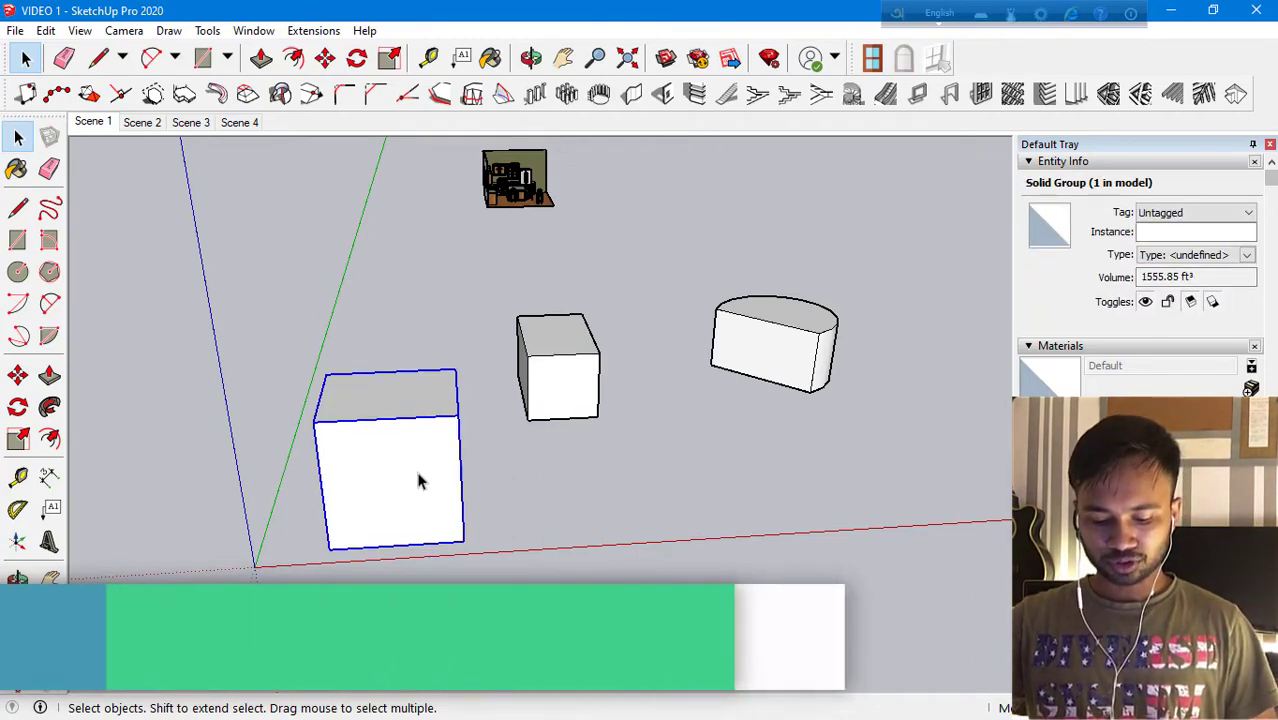
{"action": "key", "text": "m"}
{"action": "left_click", "coordinate": [465, 541]}
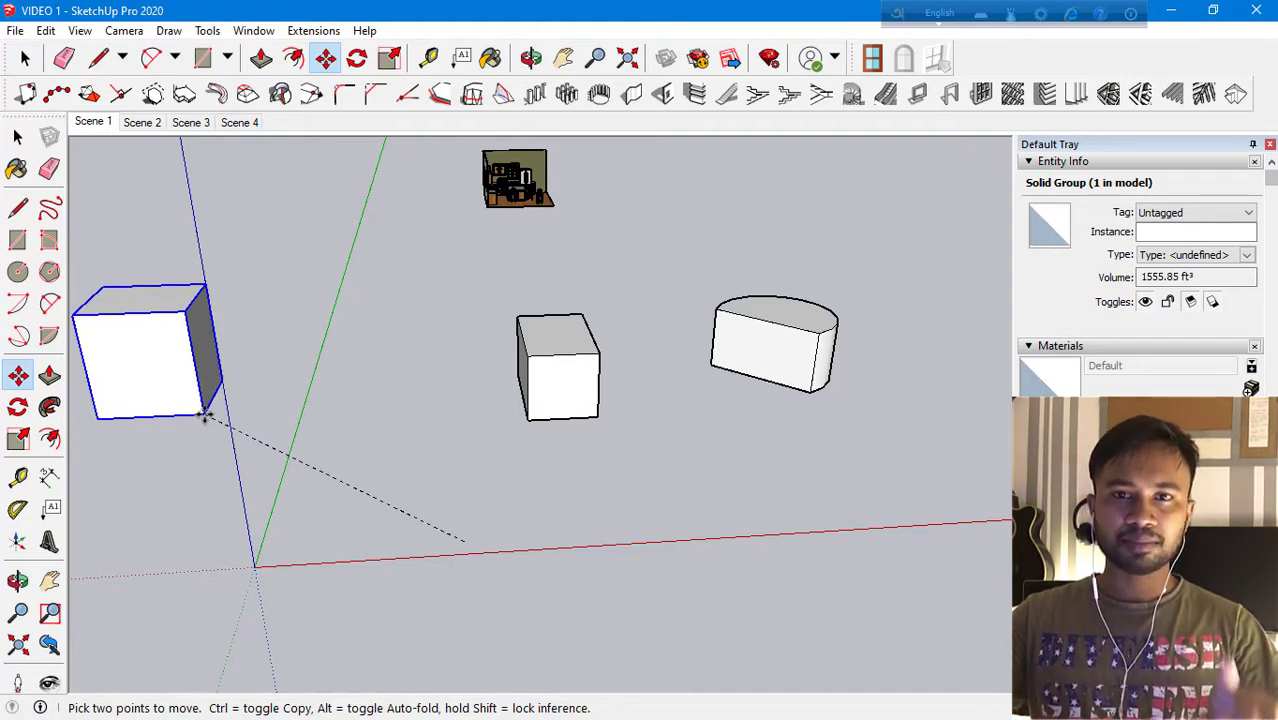
{"action": "left_click", "coordinate": [205, 415]}
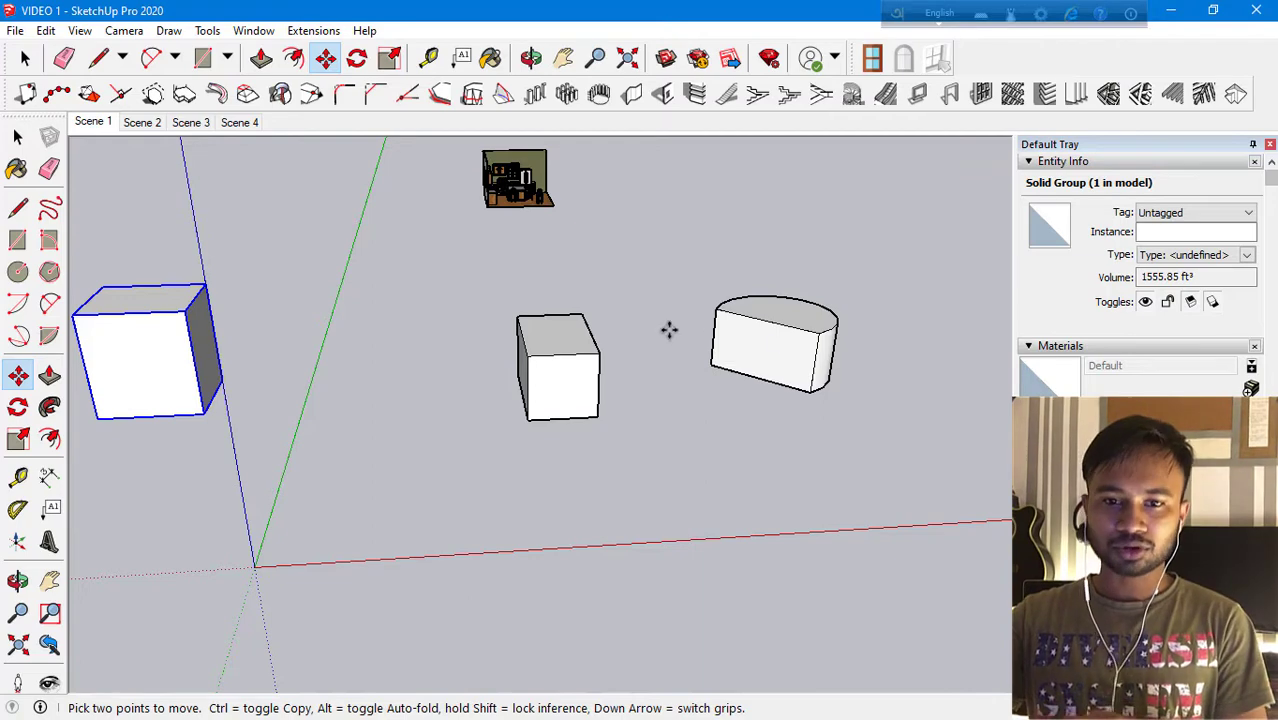
Move the raised box back down onto the ground next to the small cube.
{"action": "key", "text": "o"}
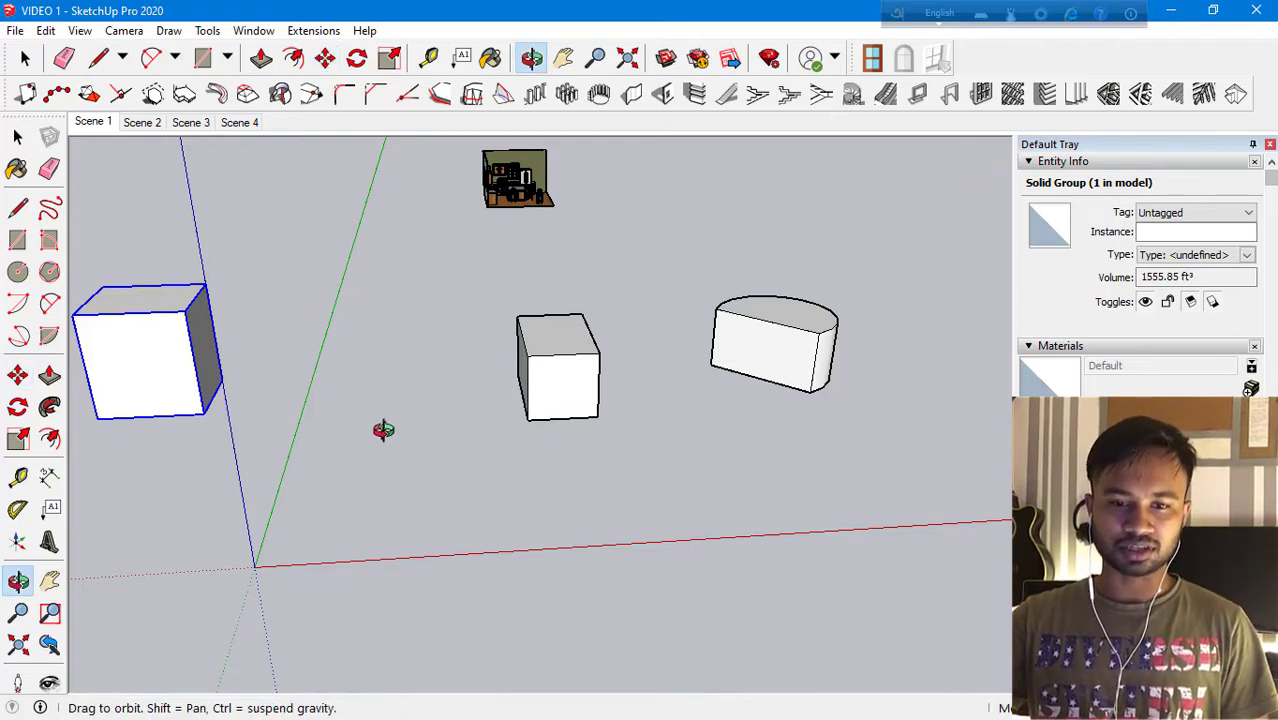
{"action": "left_click_drag", "start_coordinate": [379, 428], "coordinate": [250, 436]}
{"action": "left_click_drag", "start_coordinate": [600, 445], "coordinate": [612, 447]}
{"action": "key", "text": "m"}
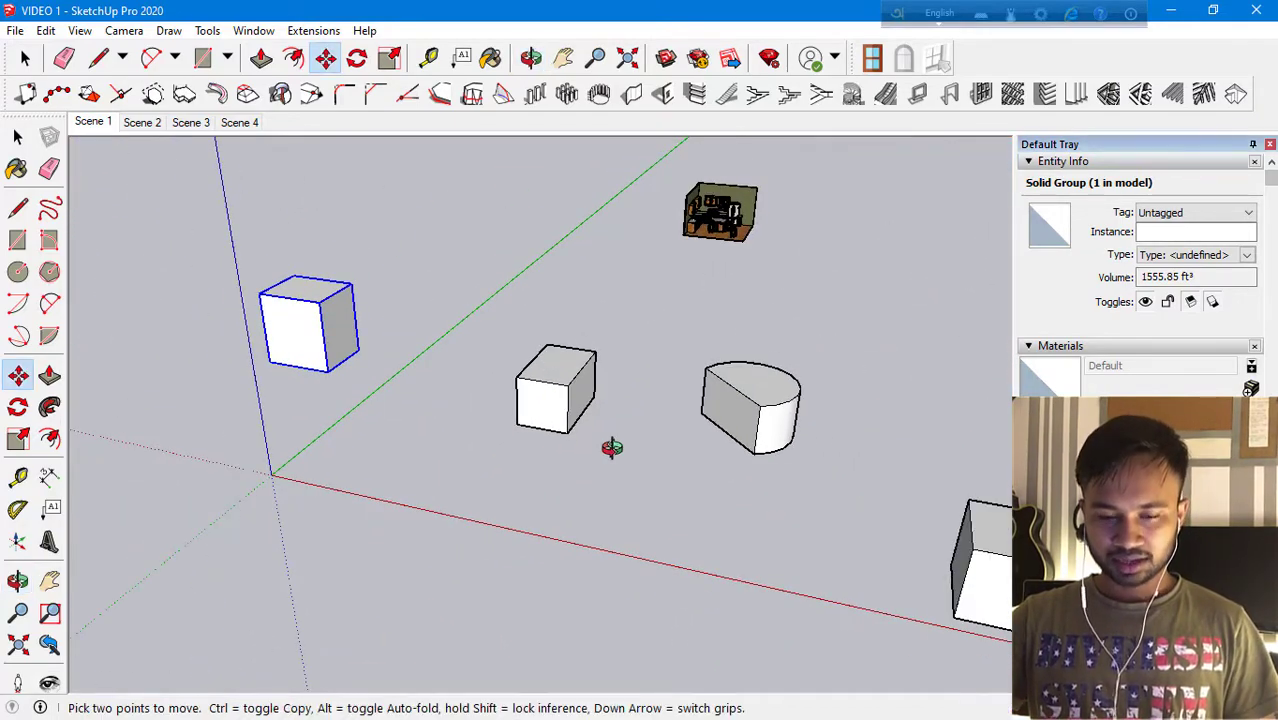
{"action": "left_click", "coordinate": [329, 371]}
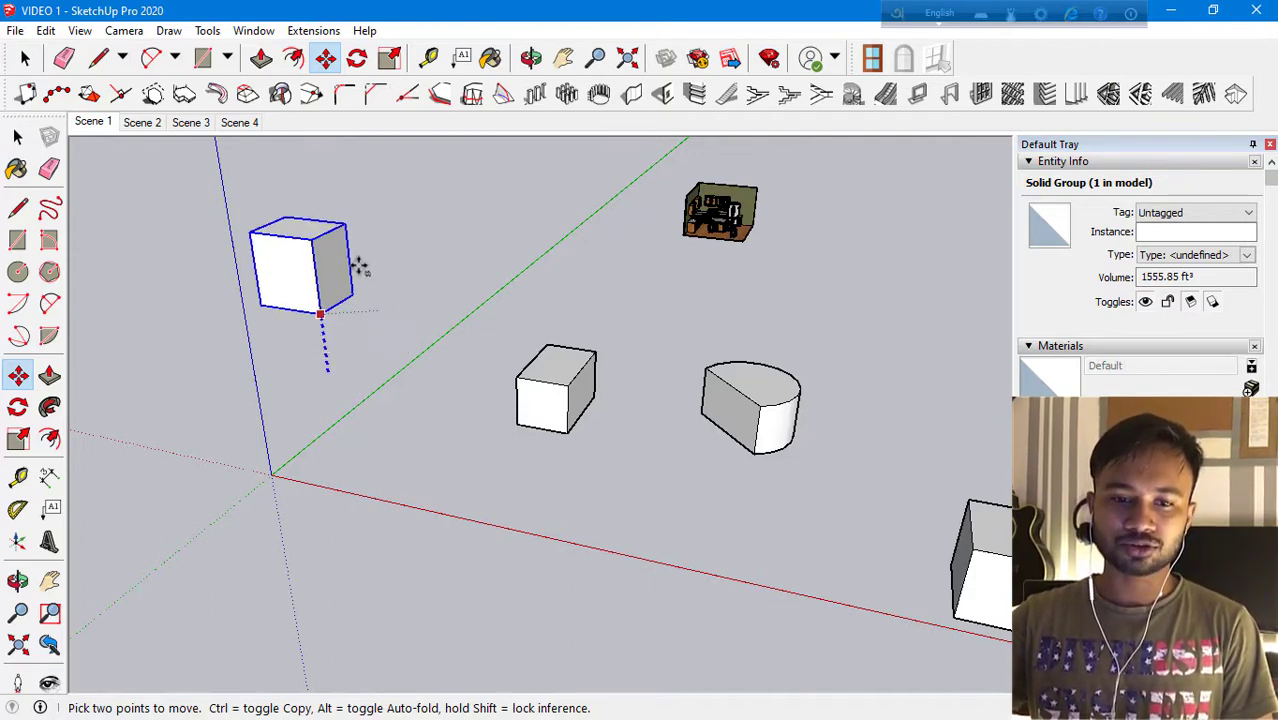
{"action": "left_click", "coordinate": [338, 400]}
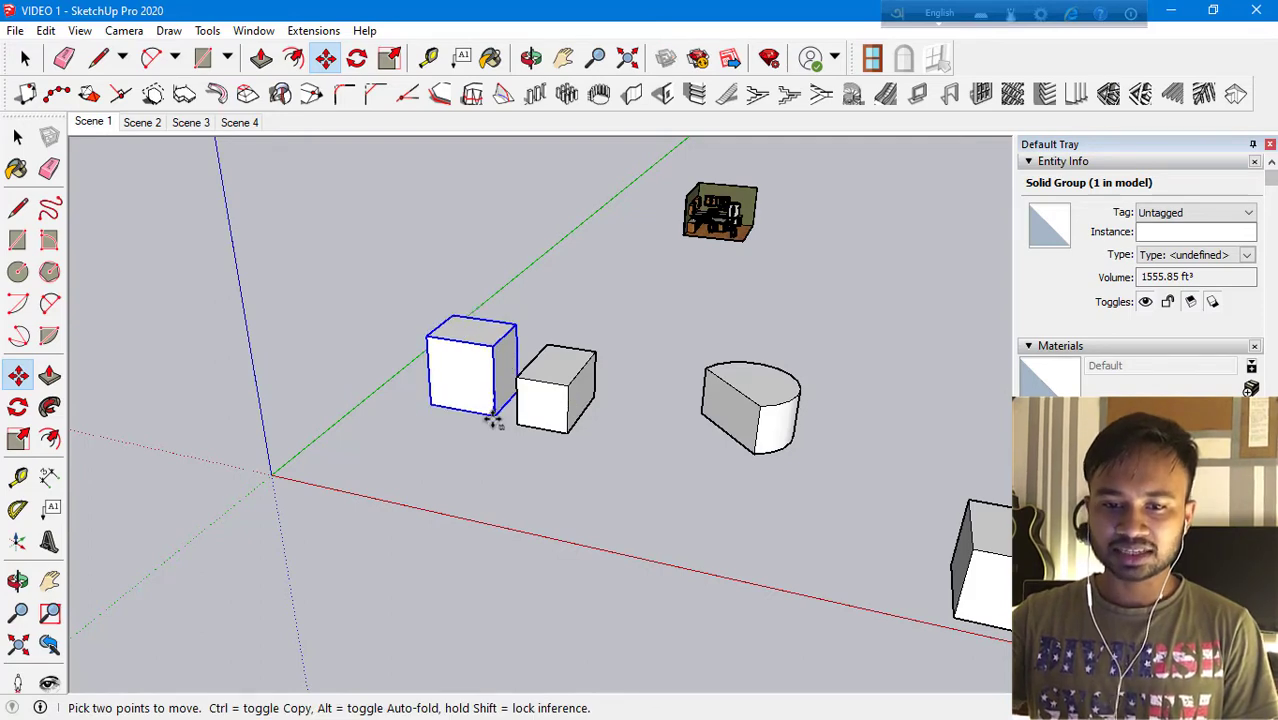
{"action": "left_click", "coordinate": [522, 425]}
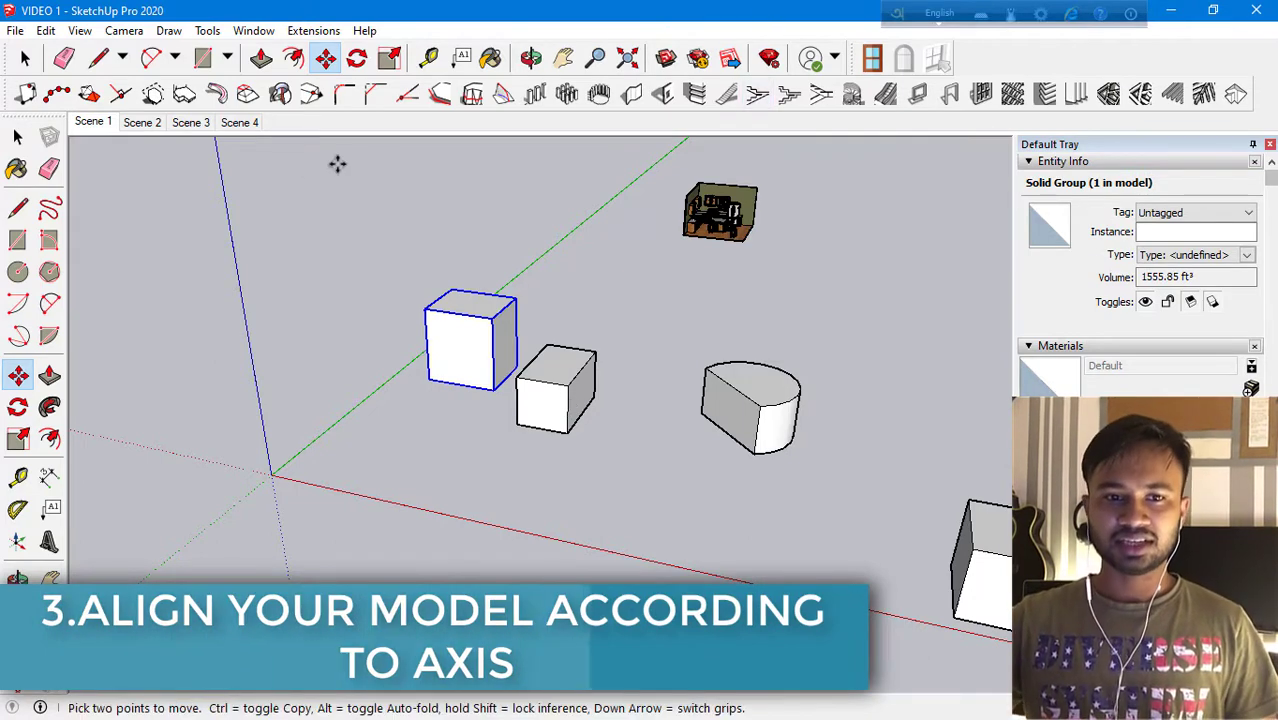
Zoom and orbit to a low close view of the bar stools and island.
{"action": "scroll", "coordinate": [737, 185], "scroll_direction": "up", "scroll_amount": 5}
{"action": "scroll", "coordinate": [737, 185], "scroll_direction": "up", "scroll_amount": 6}
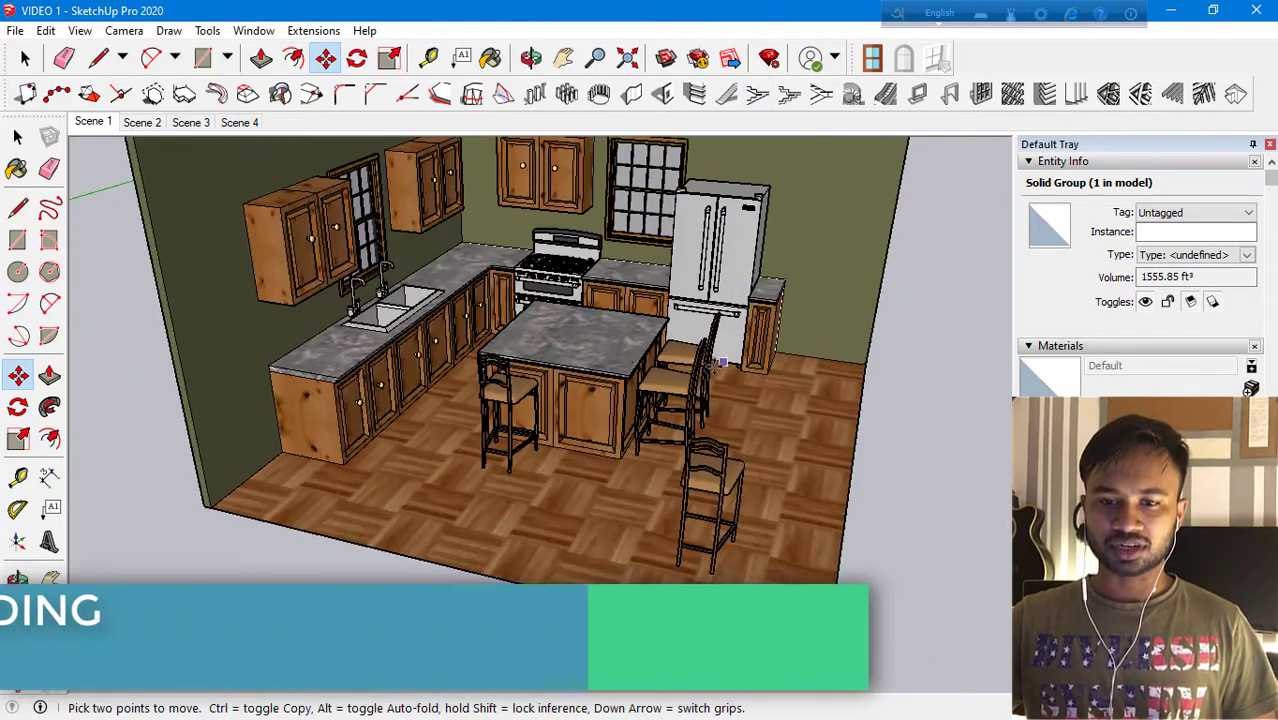
{"action": "middle_click_drag", "start_coordinate": [683, 387], "coordinate": [372, 327]}
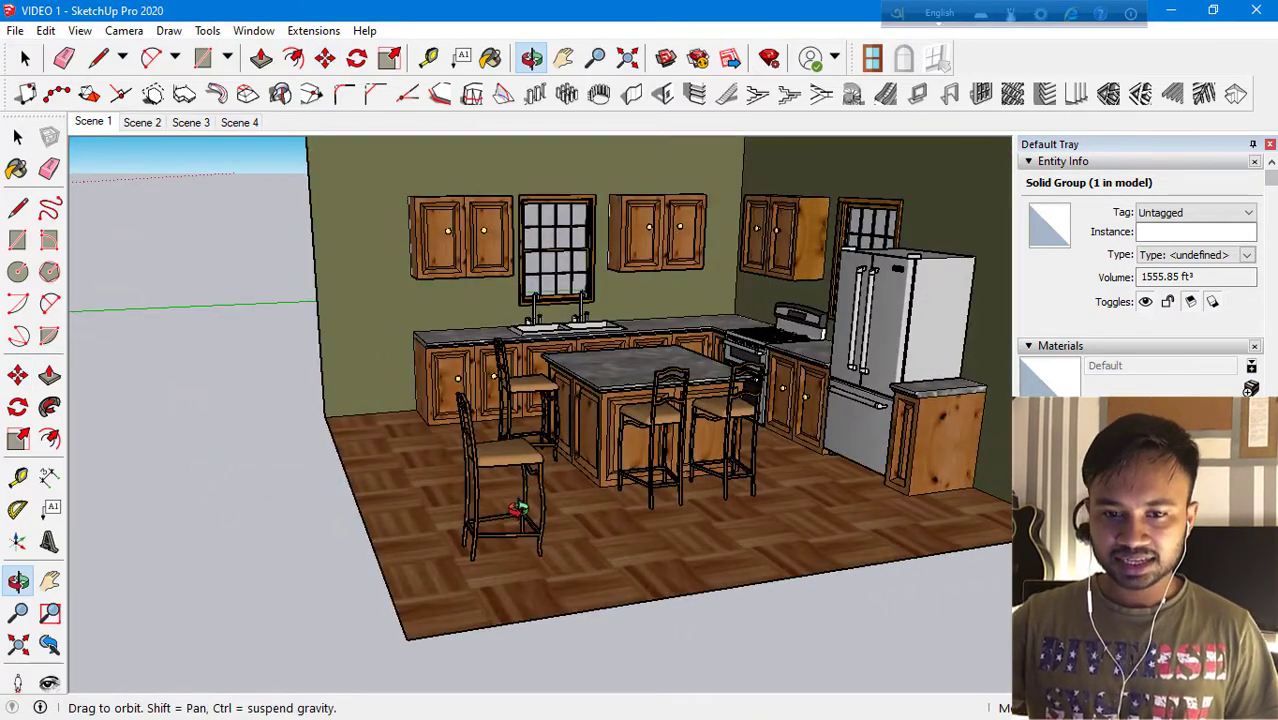
{"action": "scroll", "coordinate": [518, 509], "scroll_direction": "up", "scroll_amount": 5}
{"action": "middle_click_drag", "start_coordinate": [519, 364], "coordinate": [540, 410]}
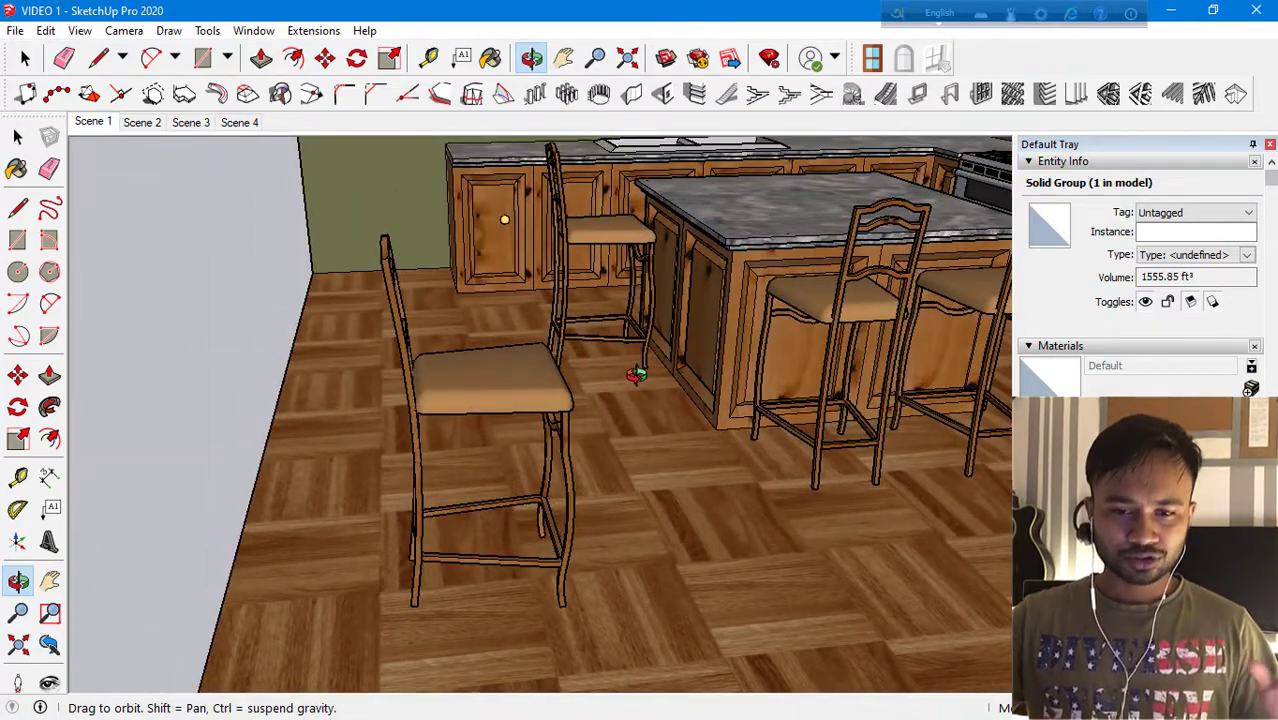
{"action": "left_click", "coordinate": [17, 136]}
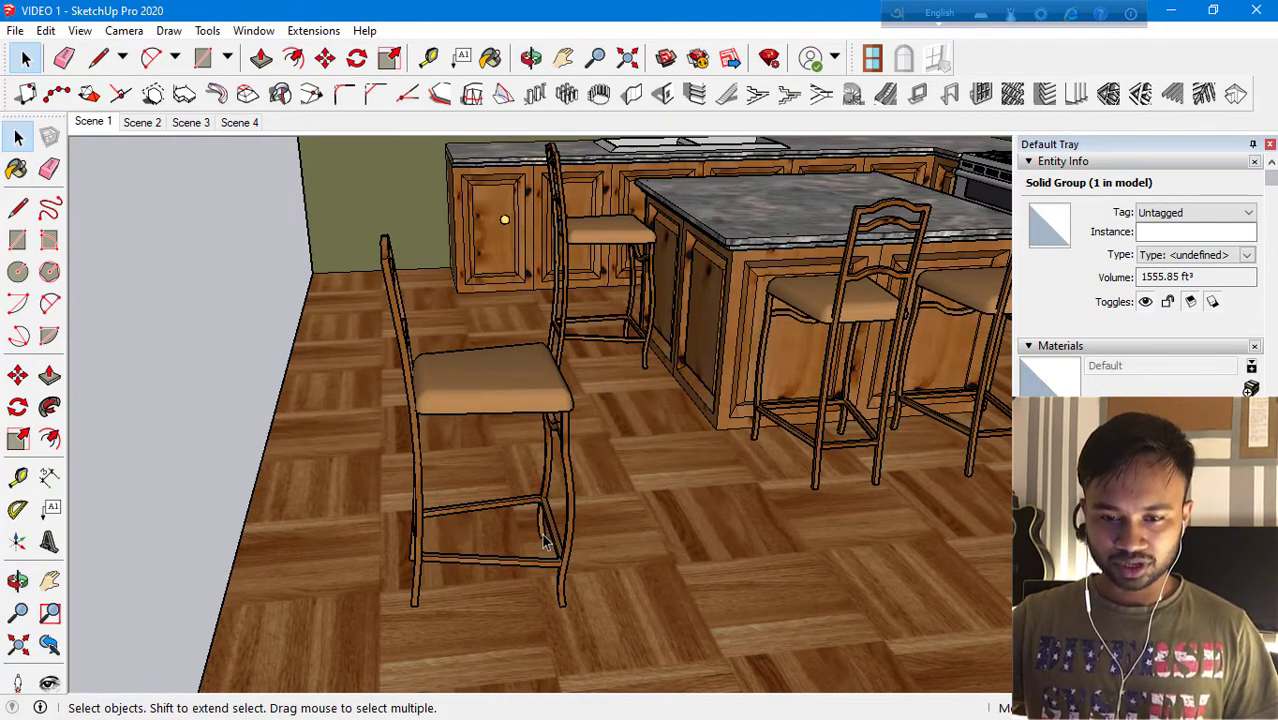
Slide the bar stool along the green axis to stand beside the island's end.
{"action": "key", "text": "ctrl+a"}
{"action": "double_click", "coordinate": [543, 378]}
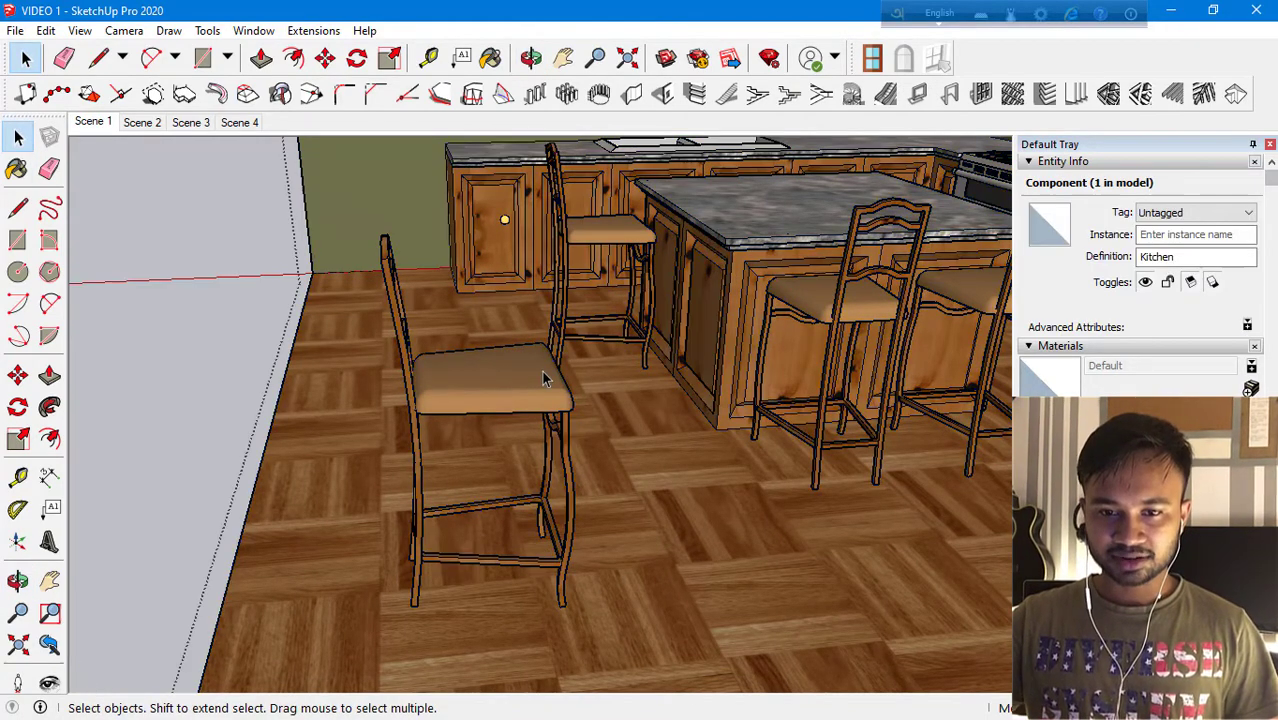
{"action": "left_click", "coordinate": [543, 378]}
{"action": "key", "text": "m"}
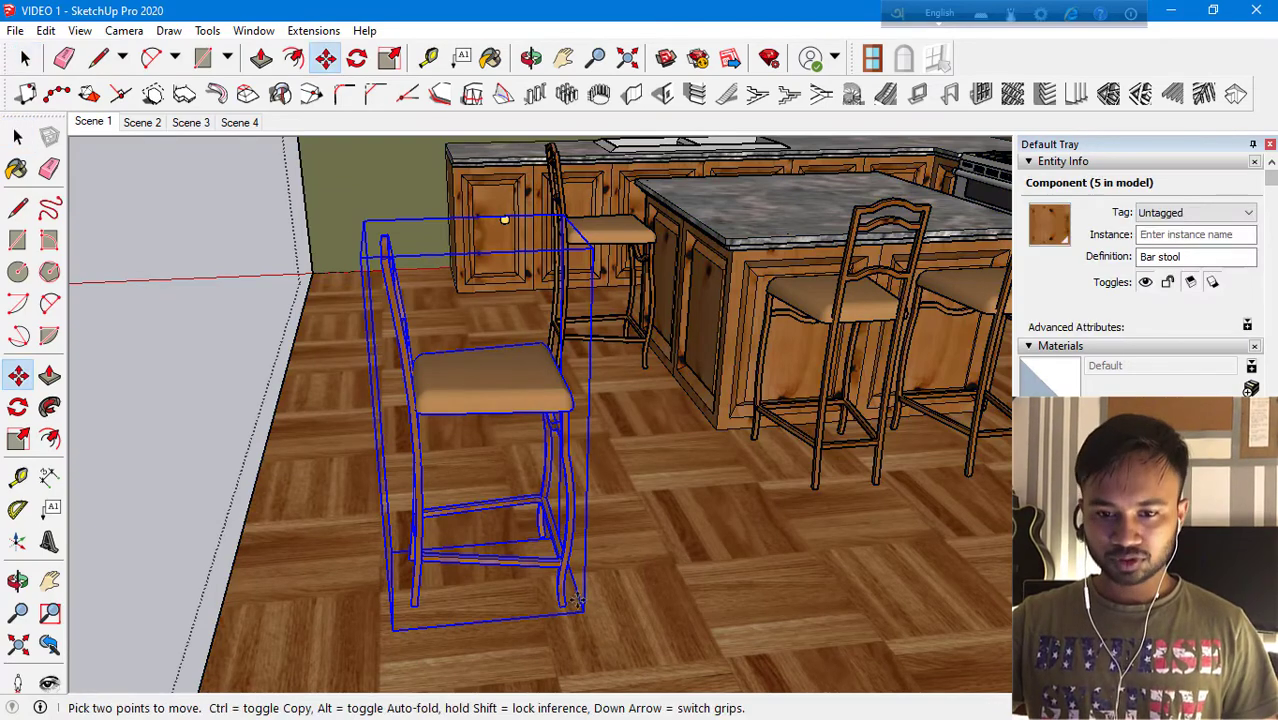
{"action": "left_click", "coordinate": [540, 538]}
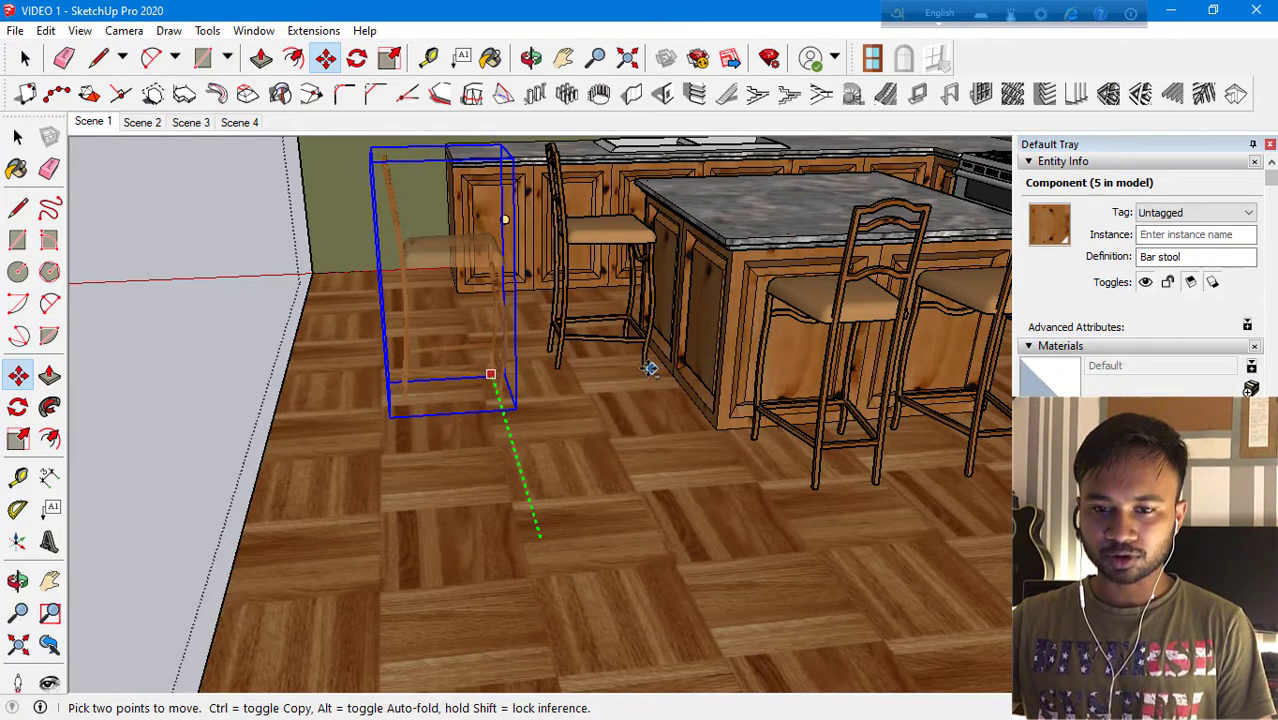
{"action": "left_click", "coordinate": [643, 368]}
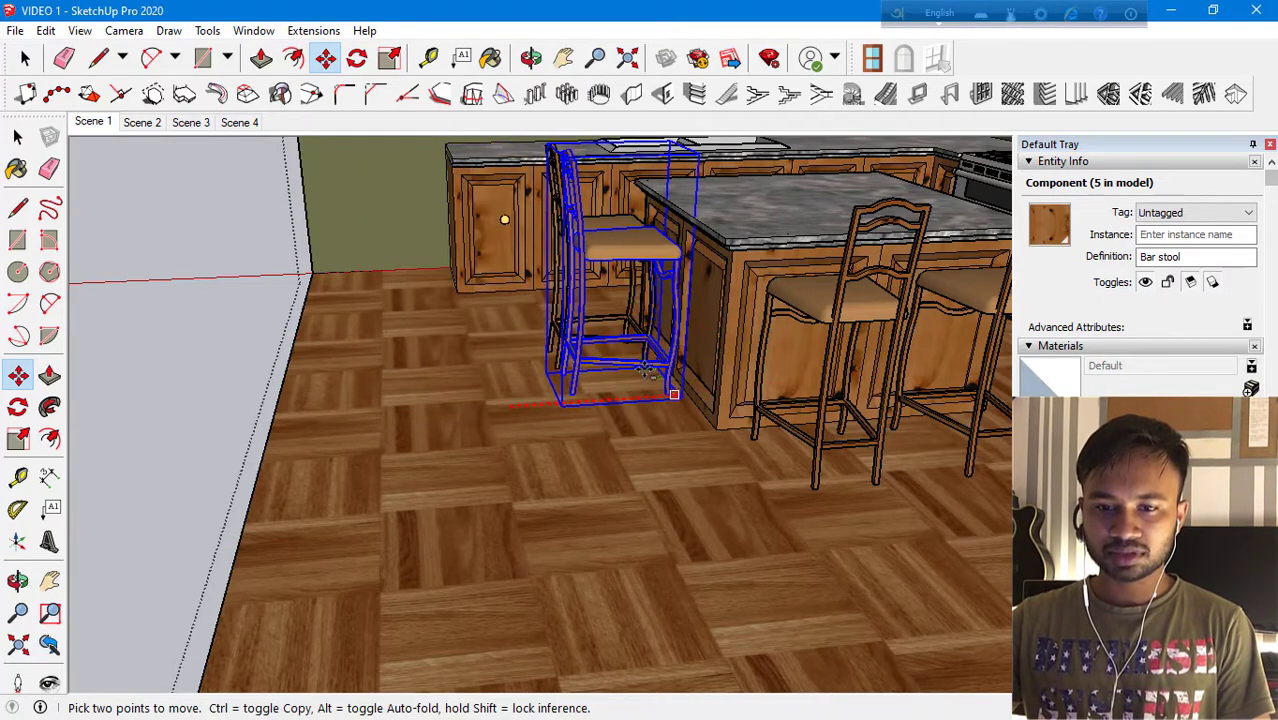
{"action": "left_click", "coordinate": [665, 385]}
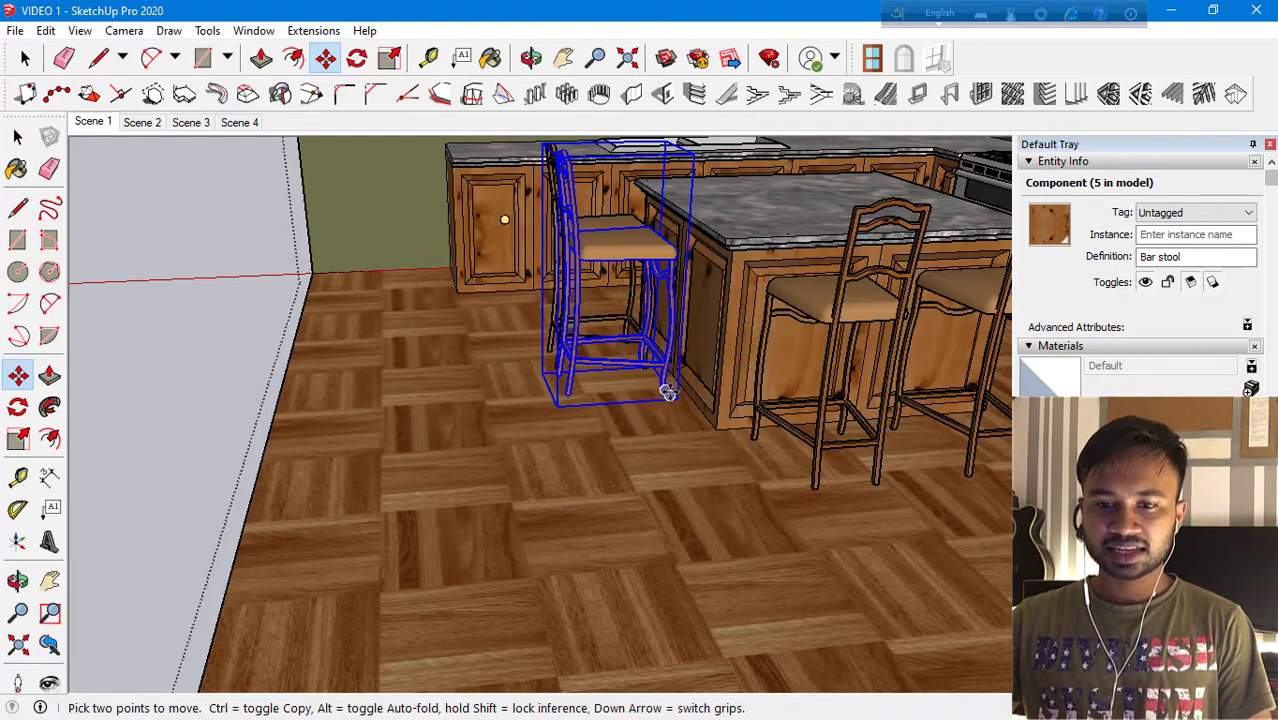
{"action": "left_click", "coordinate": [666, 390]}
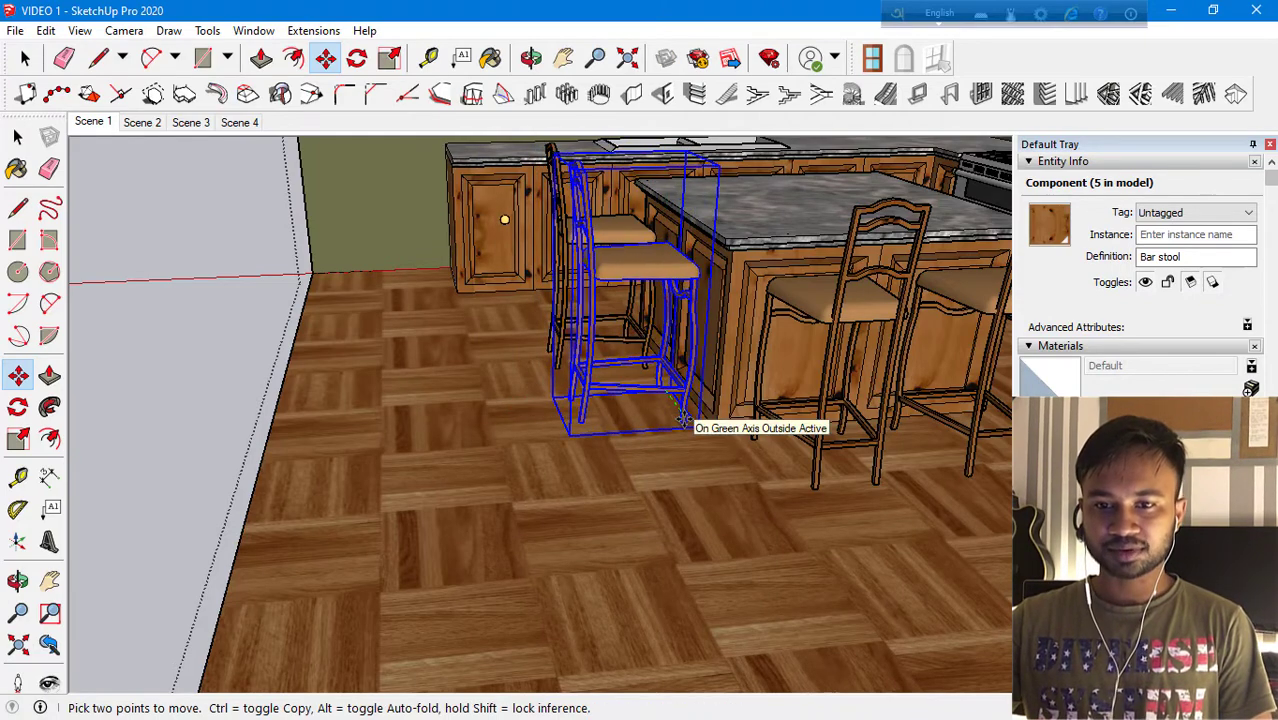
{"action": "left_click", "coordinate": [690, 422]}
{"action": "key", "text": "o"}
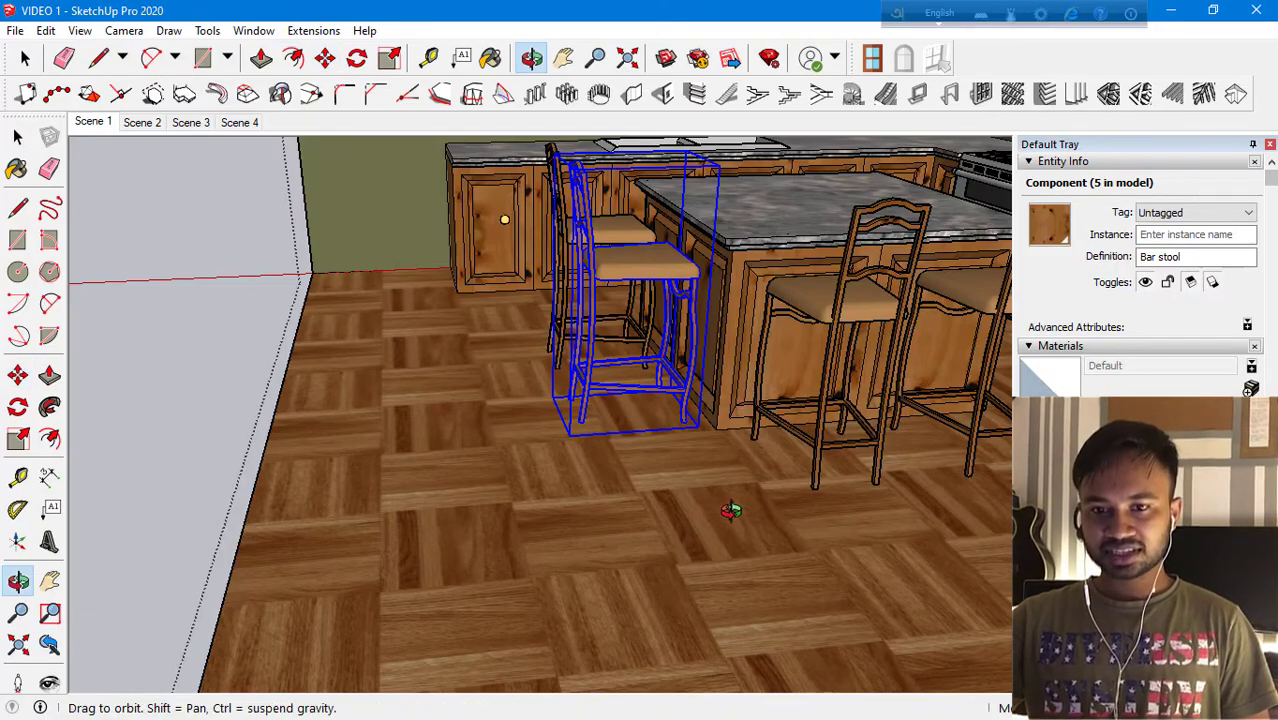
{"action": "left_click_drag", "start_coordinate": [736, 508], "coordinate": [729, 568]}
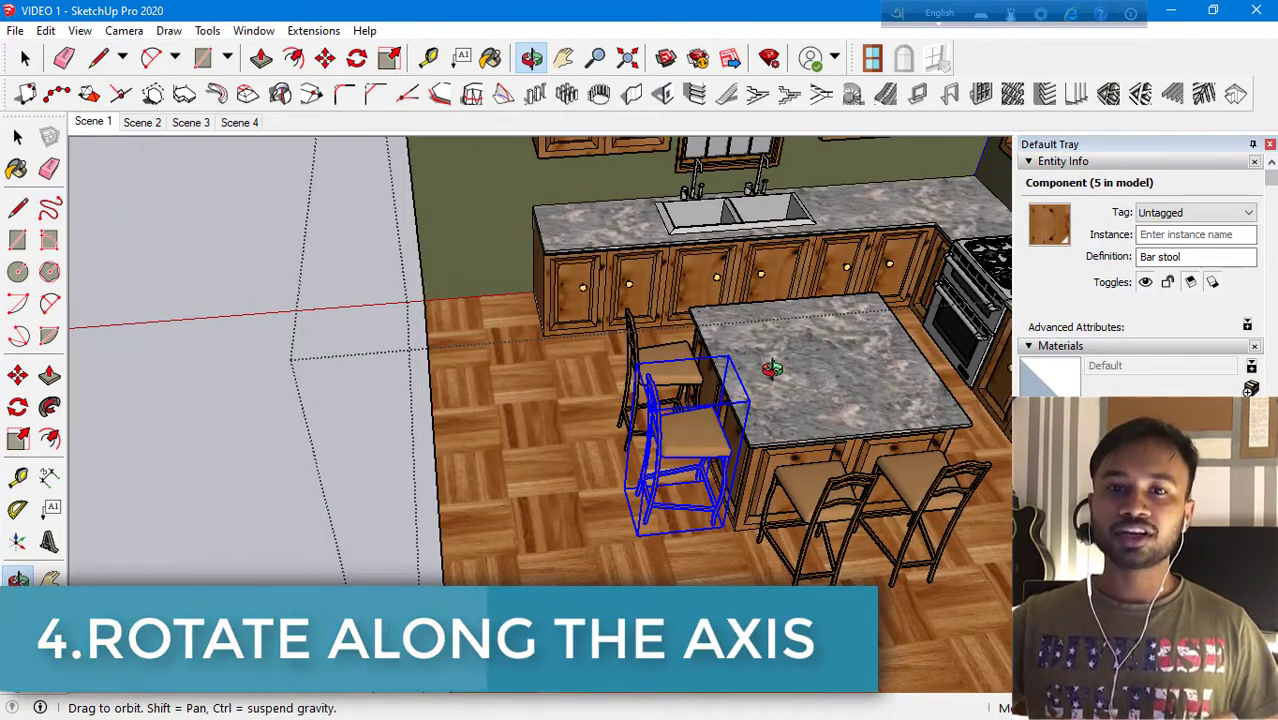
{"action": "scroll", "coordinate": [725, 466], "scroll_direction": "up", "scroll_amount": 3}
{"action": "scroll", "coordinate": [722, 466], "scroll_direction": "up", "scroll_amount": 2}
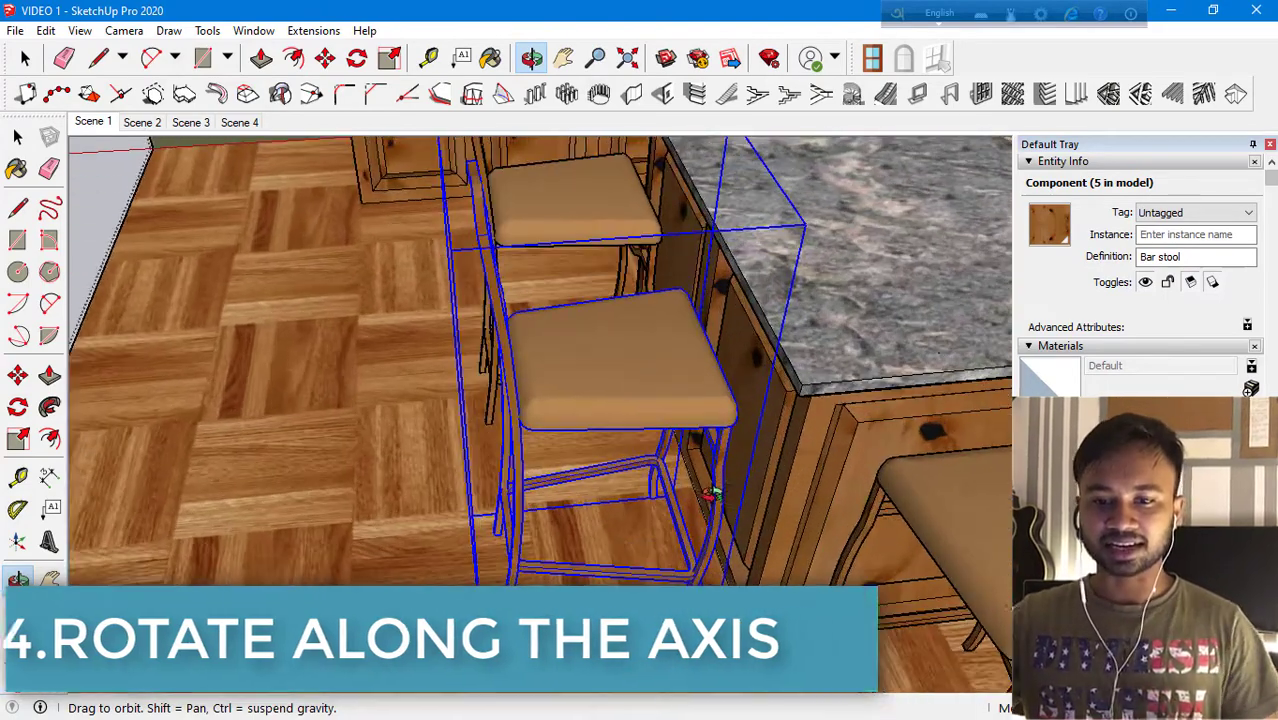
{"action": "left_click_drag", "start_coordinate": [722, 466], "coordinate": [607, 541]}
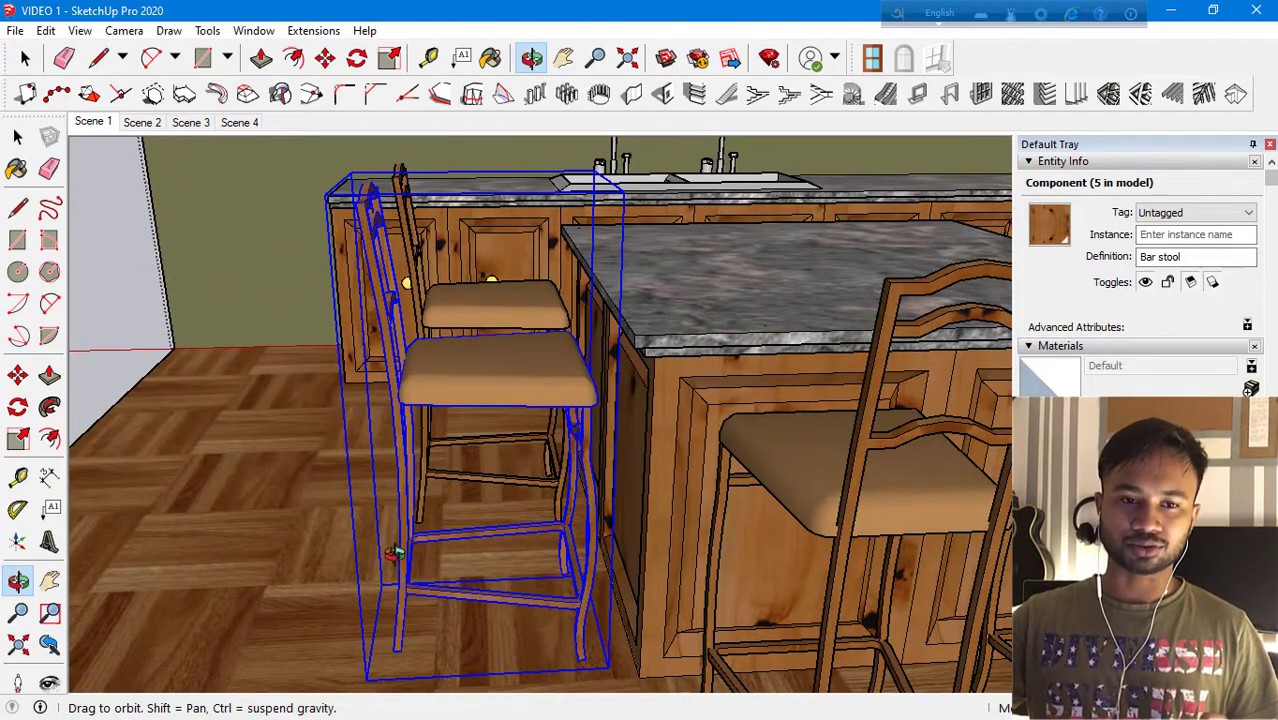
{"action": "left_click", "coordinate": [17, 407]}
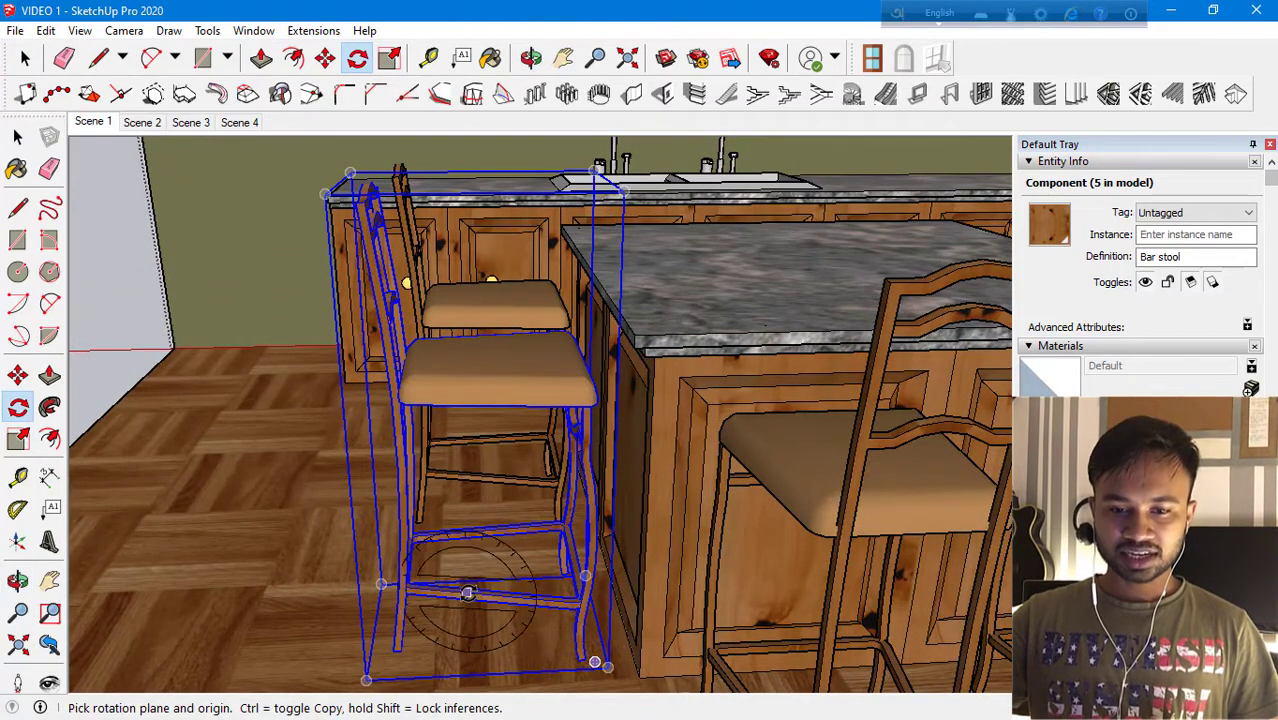
{"action": "scroll", "coordinate": [471, 598], "scroll_direction": "up", "scroll_amount": 5}
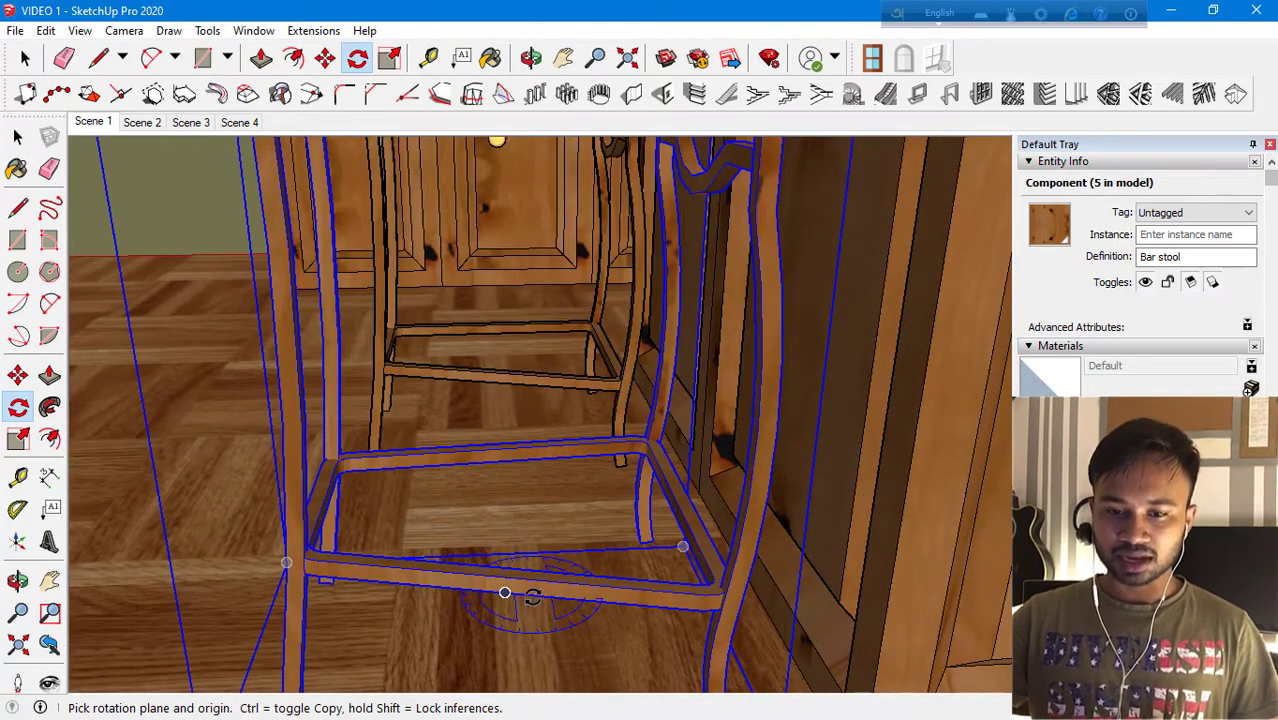
{"action": "scroll", "coordinate": [501, 587], "scroll_direction": "up", "scroll_amount": 2}
{"action": "scroll", "coordinate": [501, 587], "scroll_direction": "up", "scroll_amount": 3}
{"action": "middle_click_drag", "start_coordinate": [508, 571], "coordinate": [326, 597]}
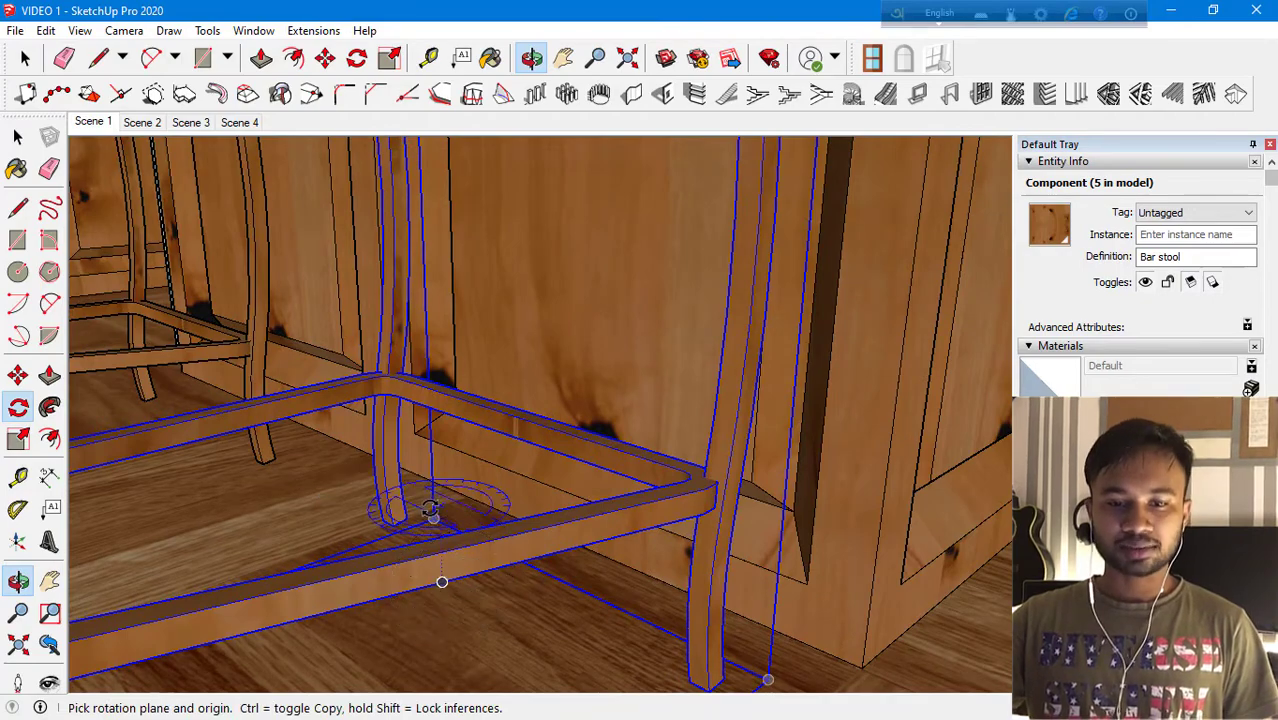
{"action": "middle_click_drag", "start_coordinate": [439, 579], "coordinate": [418, 549]}
{"action": "scroll", "coordinate": [655, 540], "scroll_direction": "down", "scroll_amount": 5}
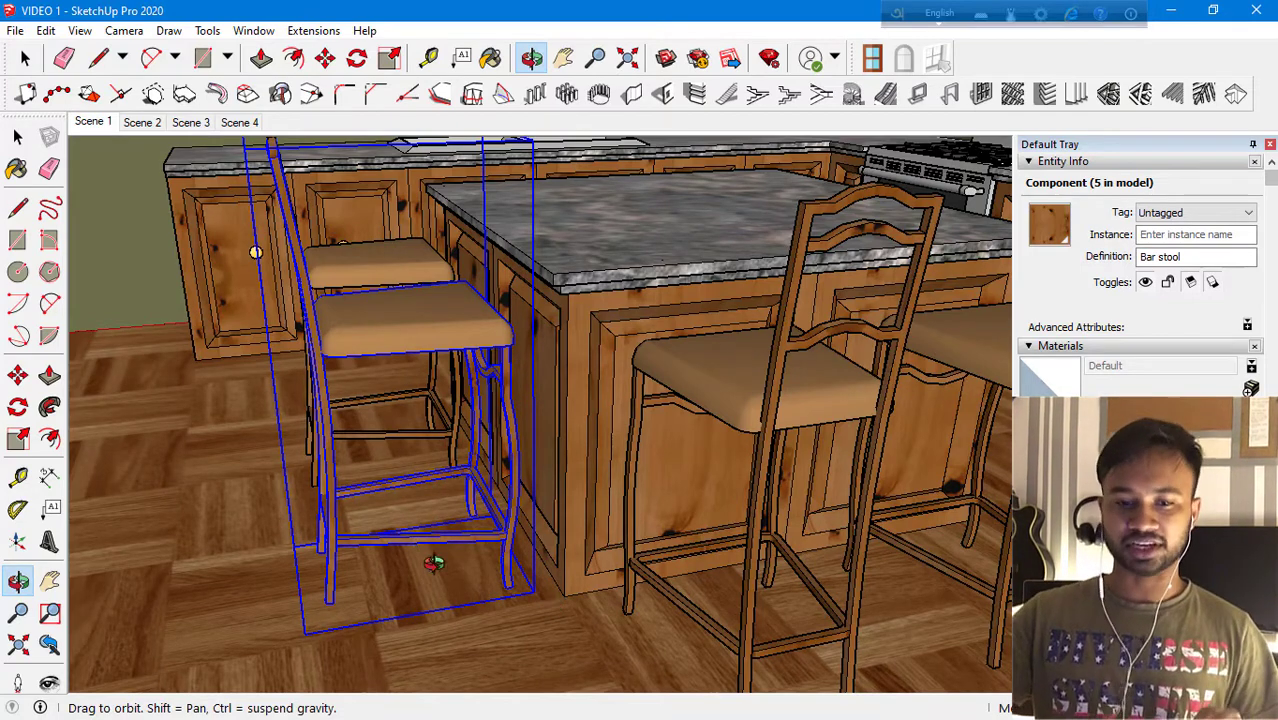
{"action": "scroll", "coordinate": [386, 560], "scroll_direction": "up", "scroll_amount": 5}
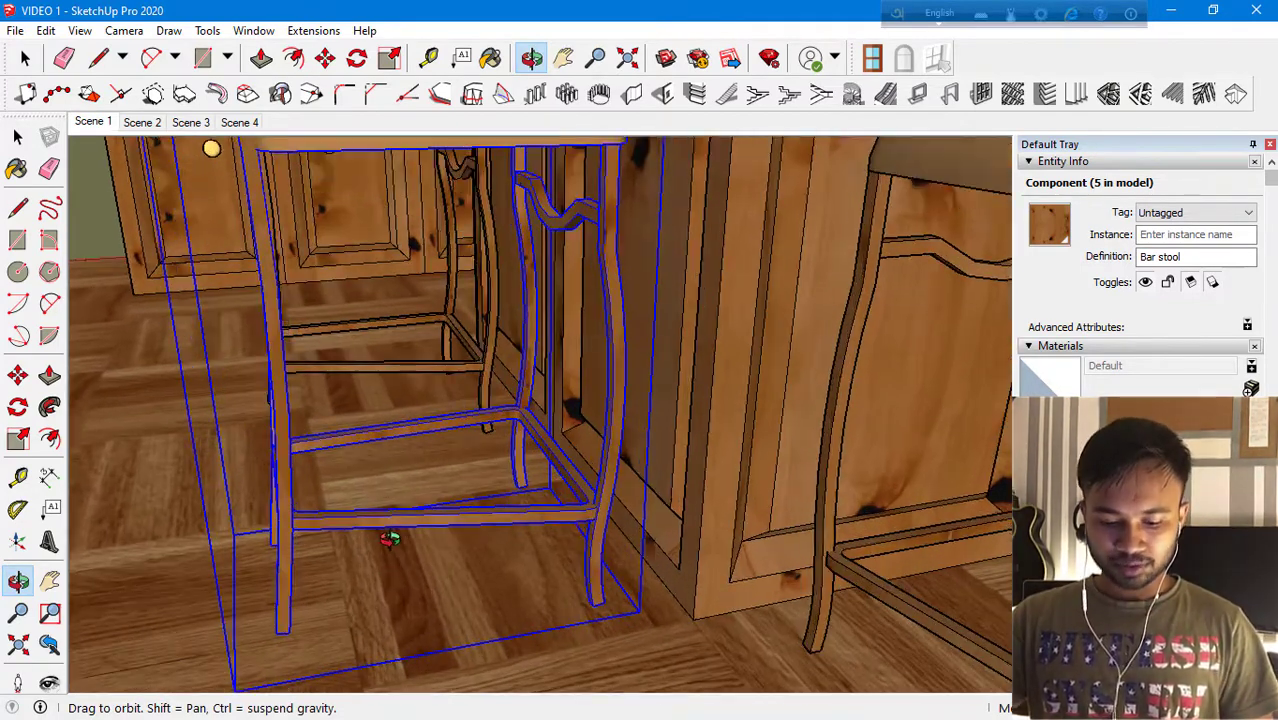
Rotate the bar stool about the red axis, tipping it onto its side.
{"action": "left_click", "coordinate": [17, 407]}
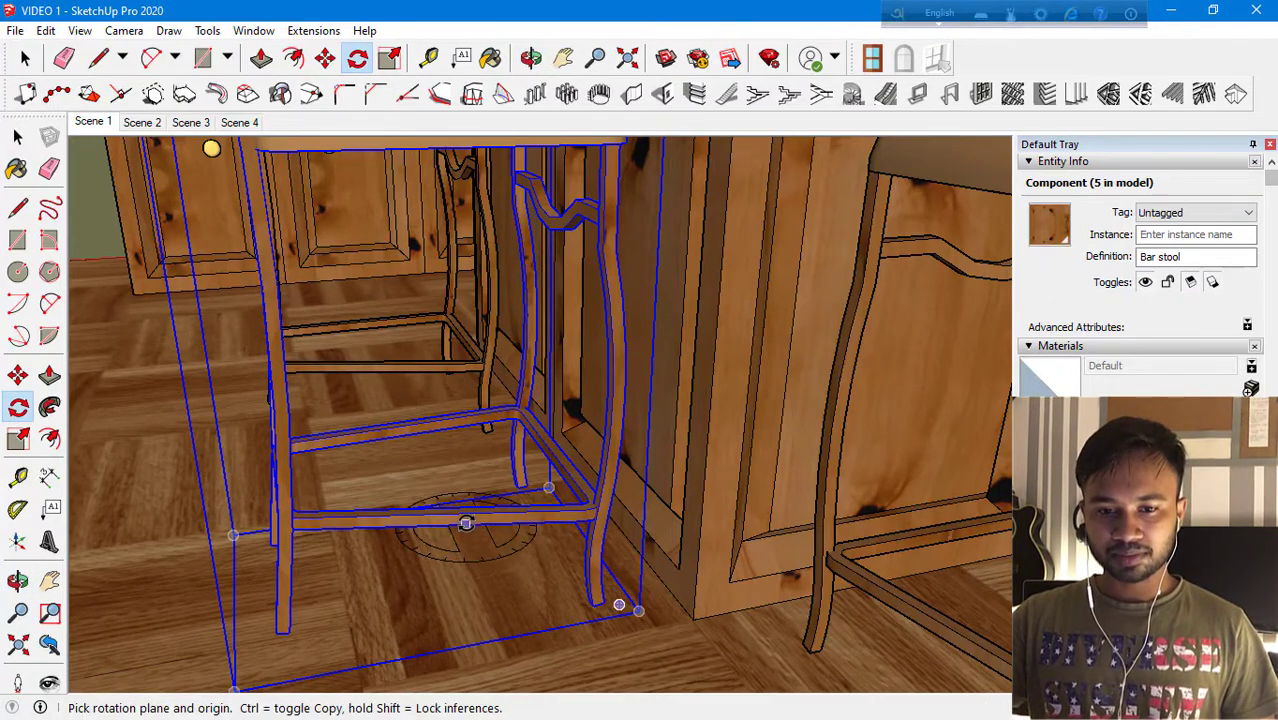
{"action": "key", "text": "Up"}
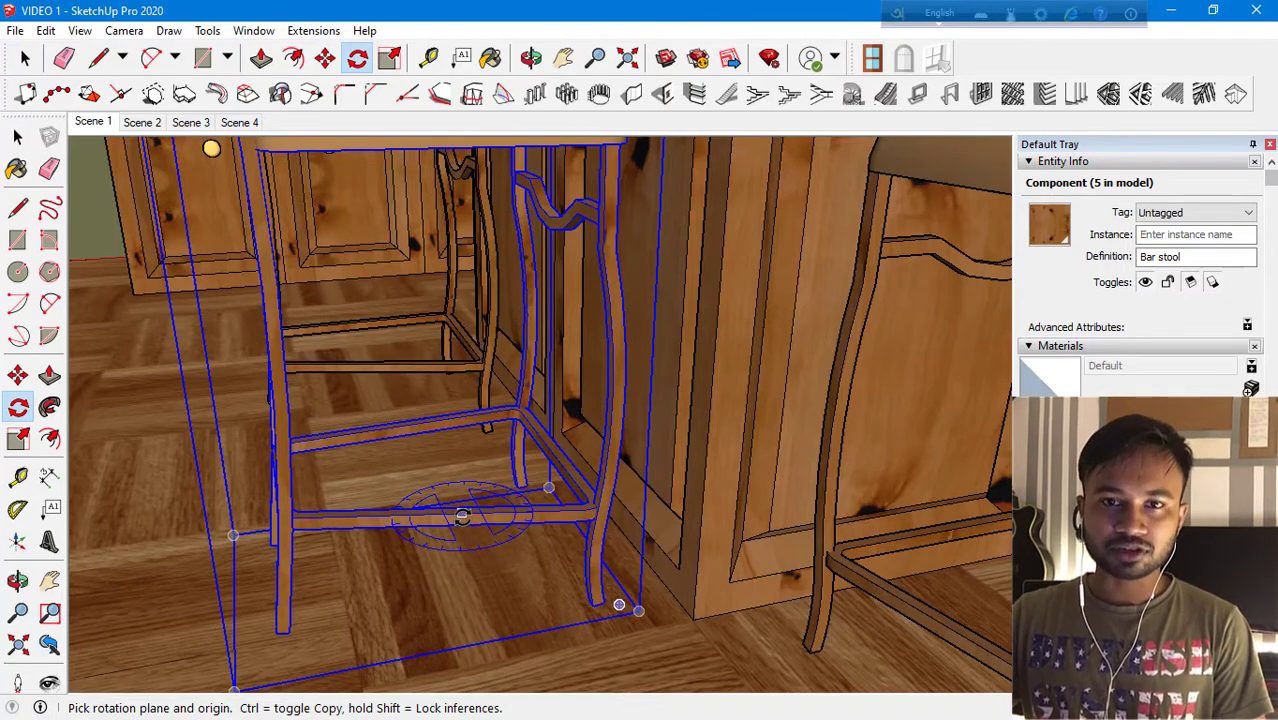
{"action": "key", "text": "Right"}
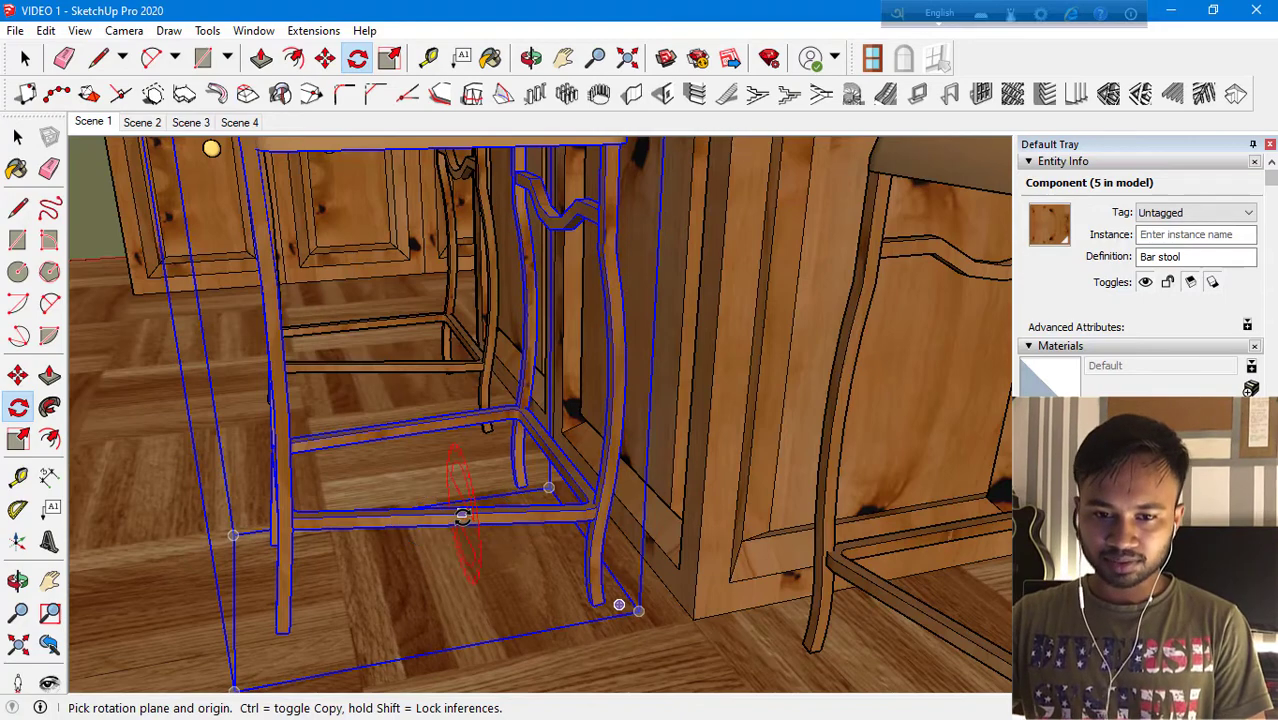
{"action": "left_click", "coordinate": [461, 513]}
{"action": "left_click", "coordinate": [466, 440]}
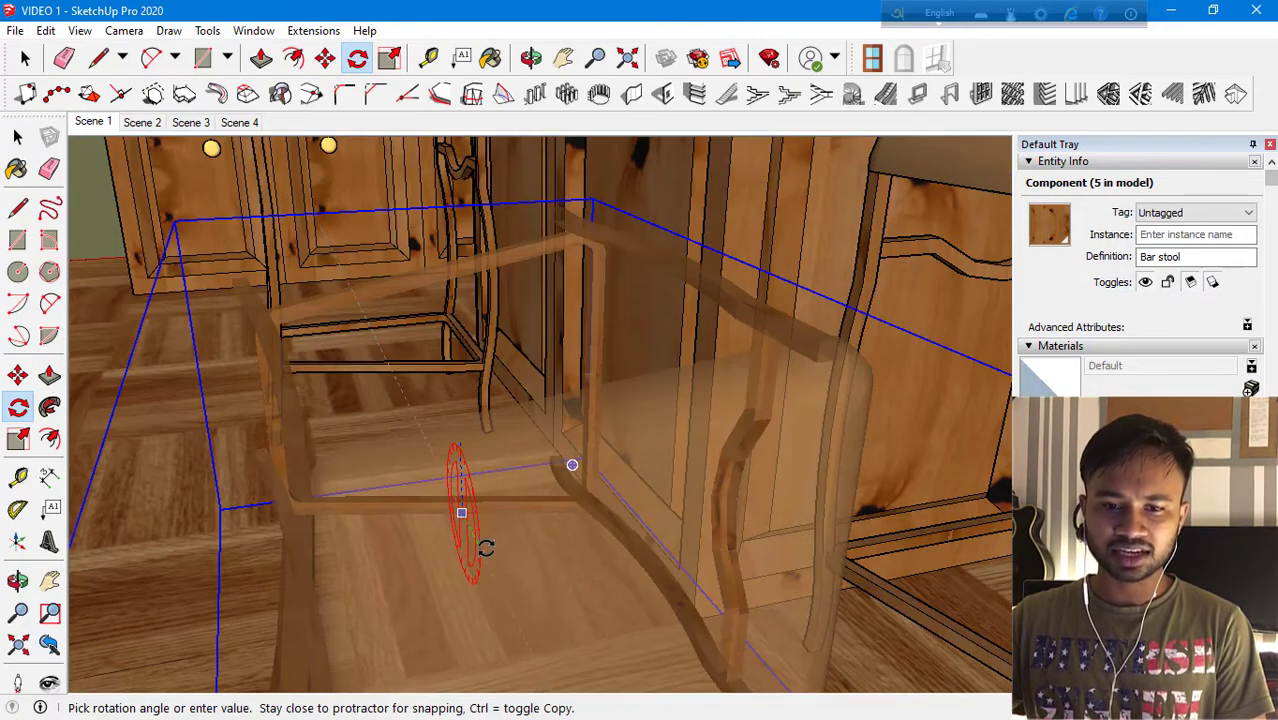
{"action": "left_click", "coordinate": [542, 488]}
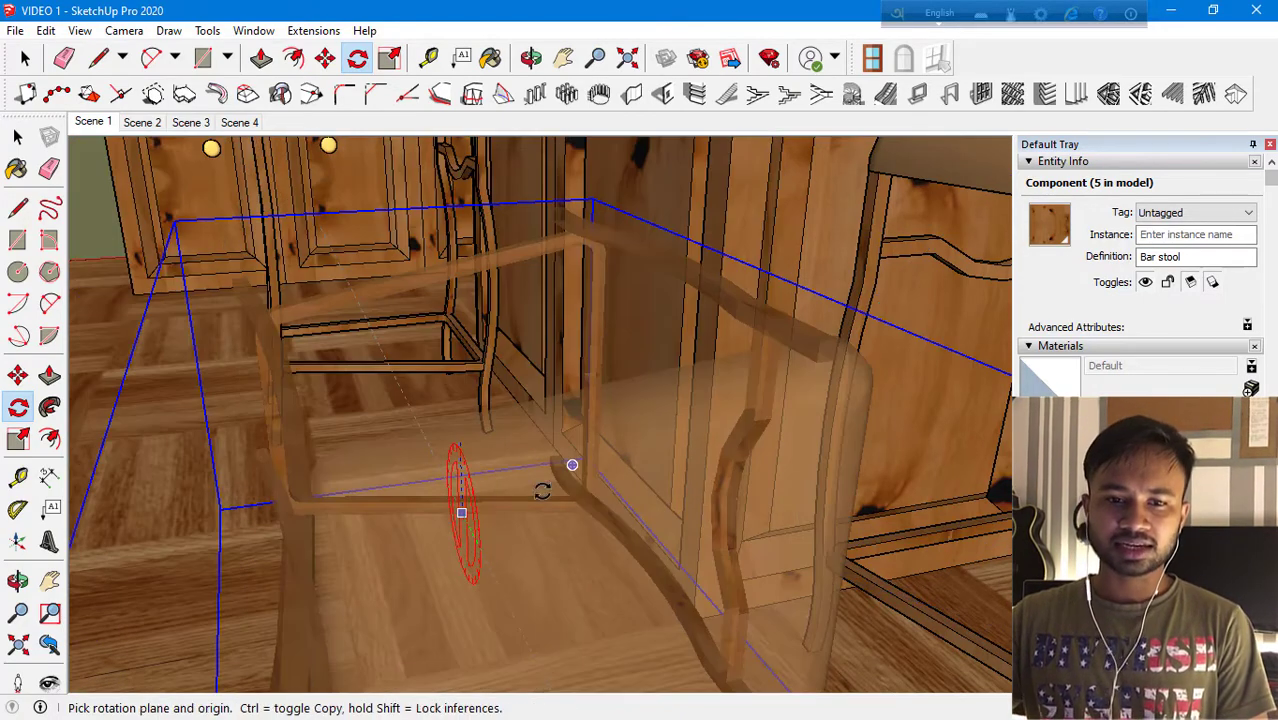
Undo the rotation so the stool stands upright, and open 3D Warehouse.
{"action": "middle_click_drag", "start_coordinate": [542, 488], "coordinate": [622, 451]}
{"action": "middle_click_drag", "start_coordinate": [559, 603], "coordinate": [601, 487]}
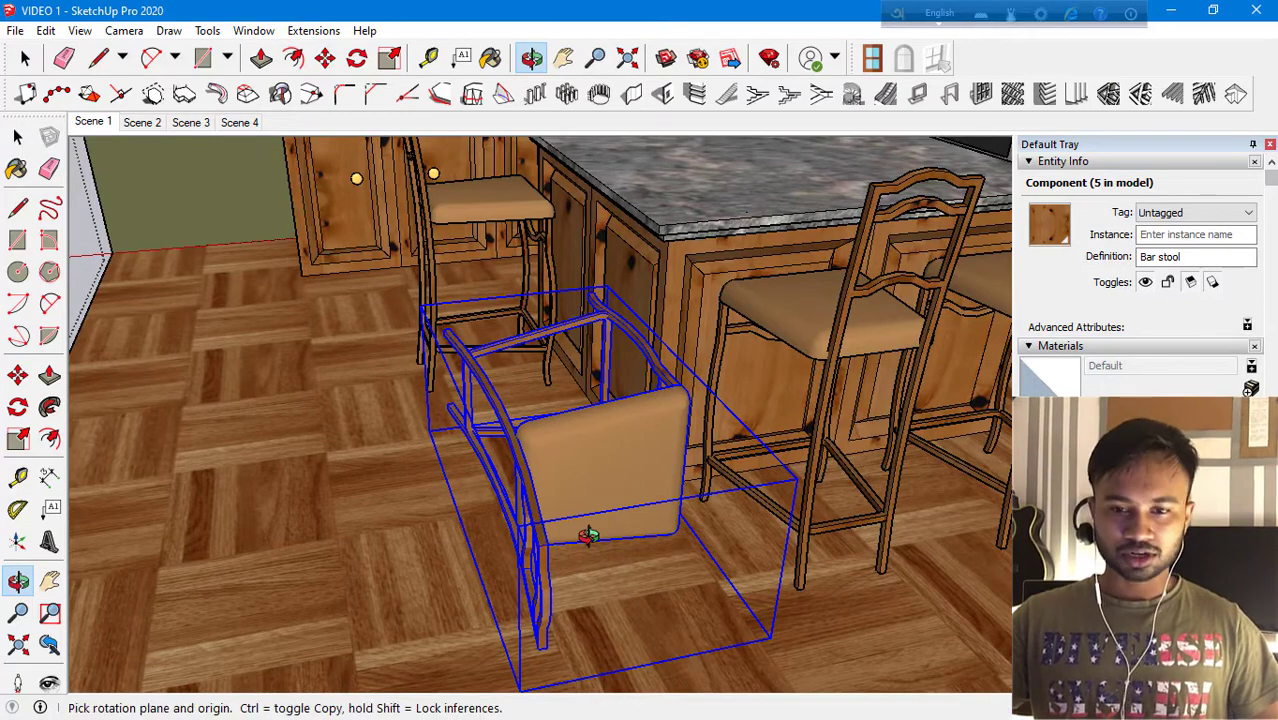
{"action": "key", "text": "ctrl+z"}
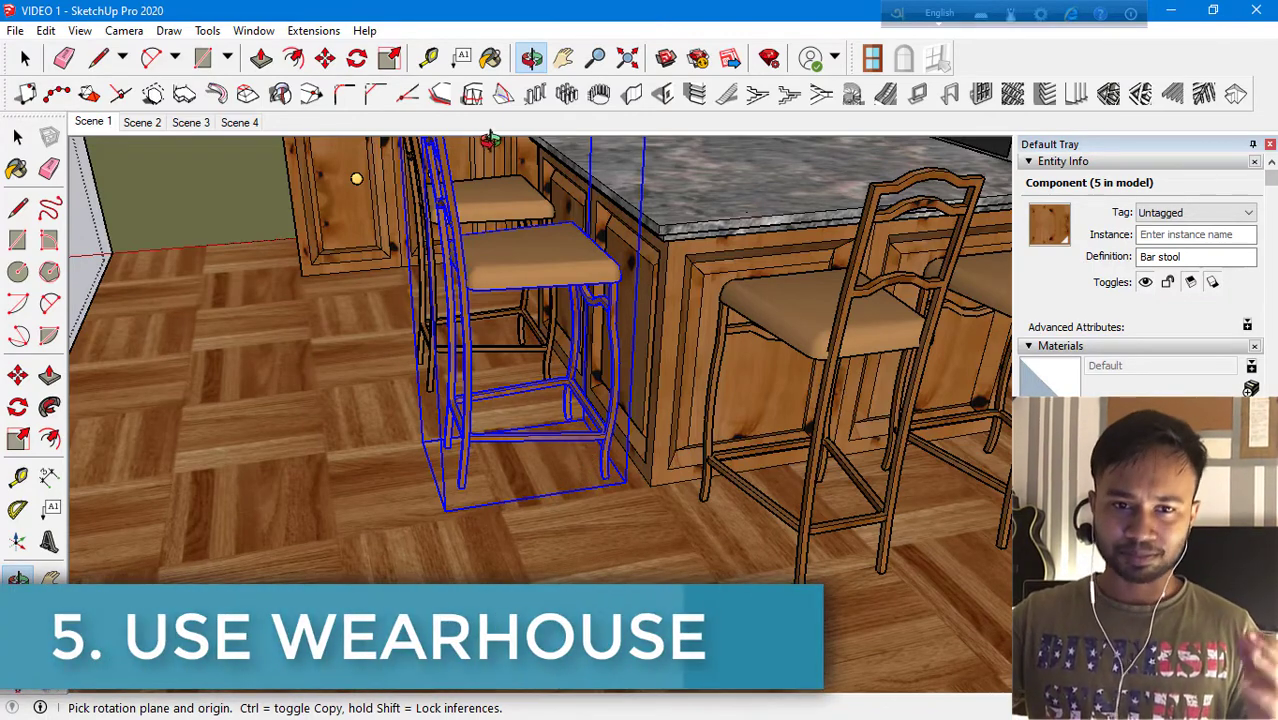
{"action": "left_click", "coordinate": [666, 60]}
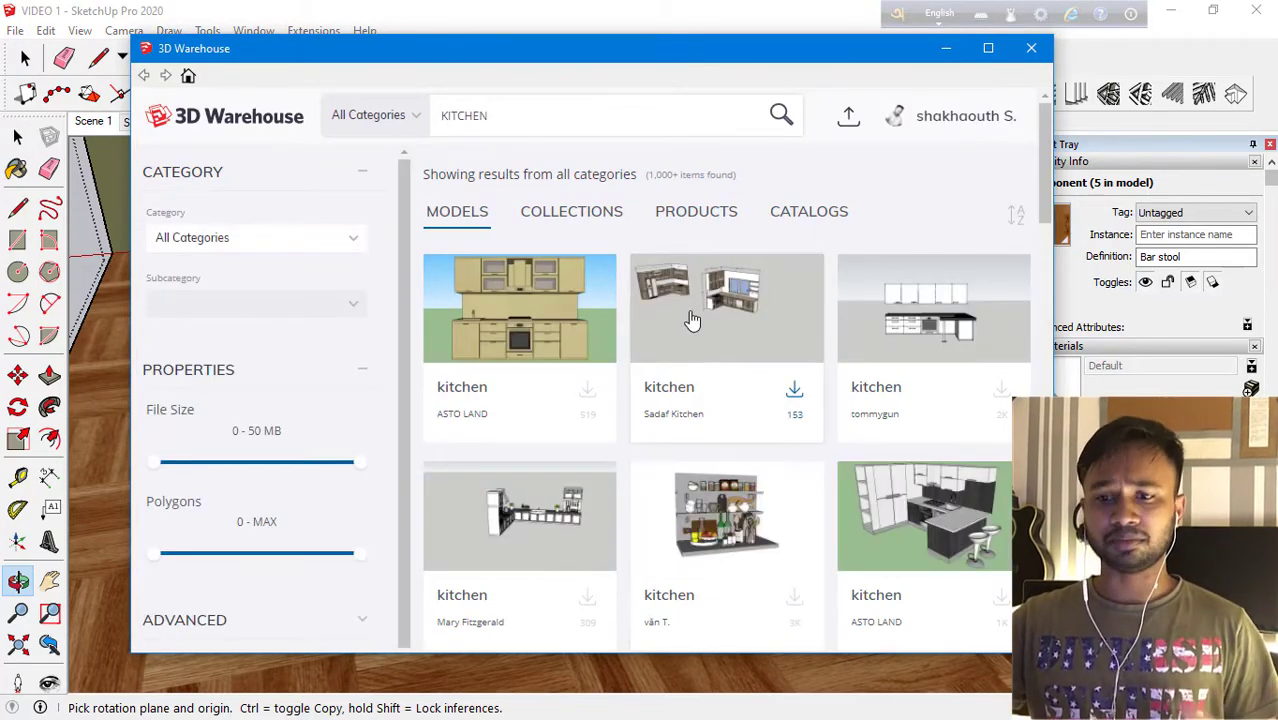
Load the L-shaped kitchen from the KITCHEN results directly into the model.
{"action": "scroll", "coordinate": [692, 330], "scroll_direction": "down", "scroll_amount": 2}
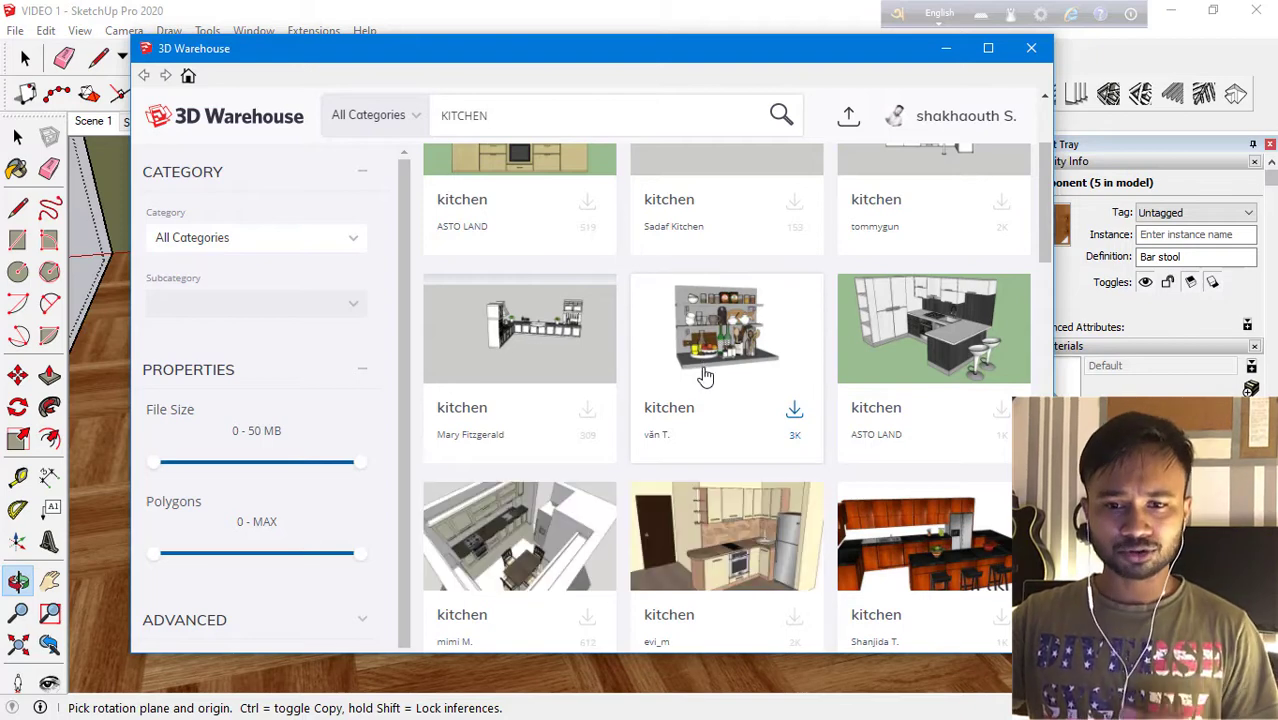
{"action": "scroll", "coordinate": [704, 375], "scroll_direction": "up", "scroll_amount": 2}
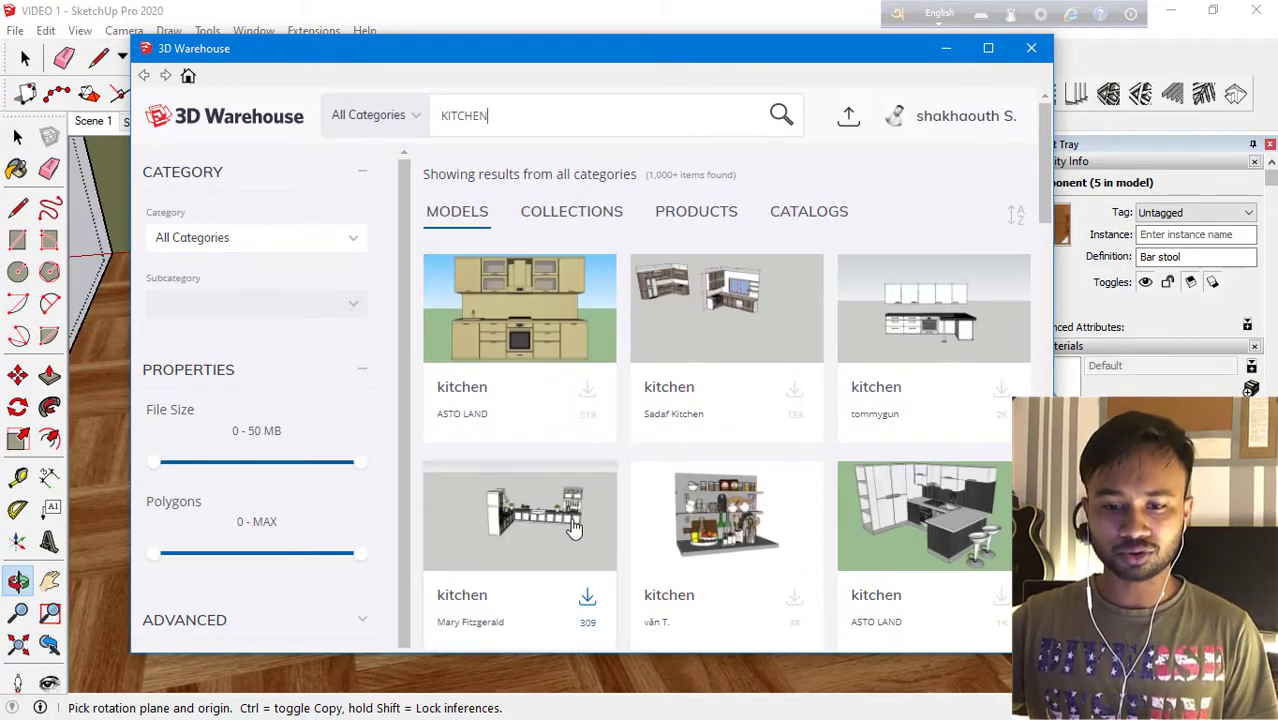
{"action": "left_click", "coordinate": [587, 597]}
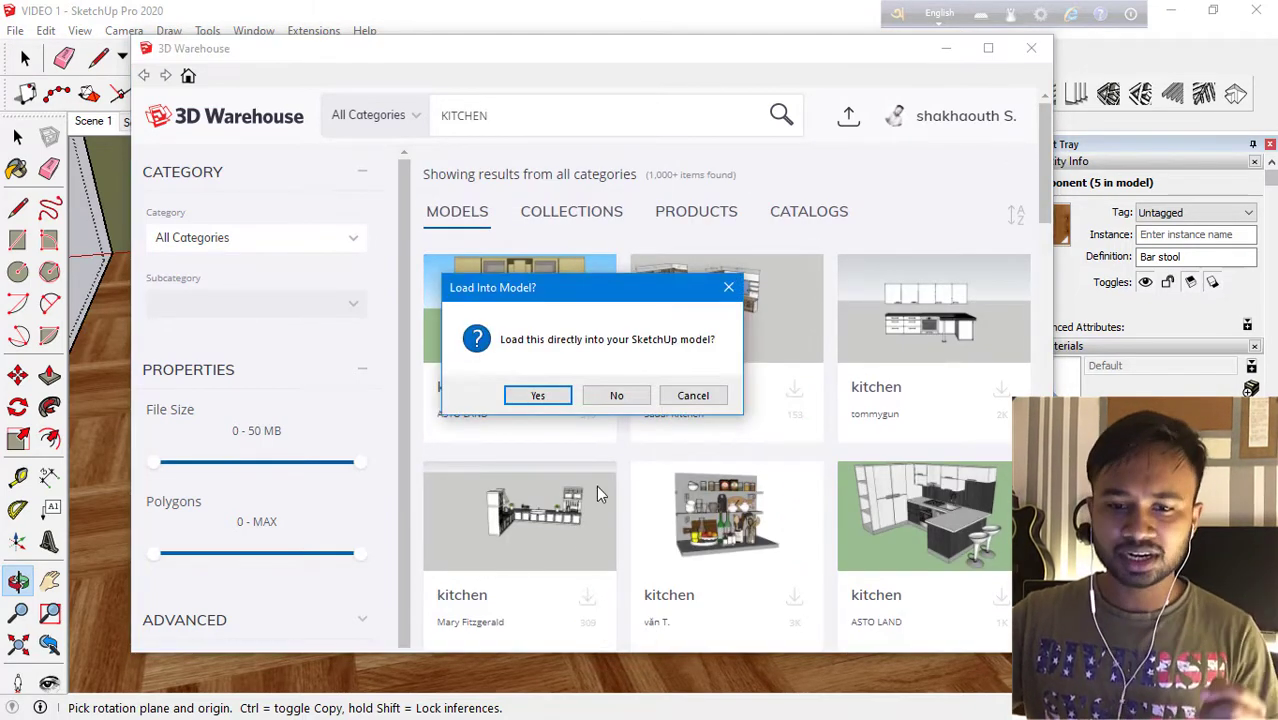
{"action": "left_click", "coordinate": [560, 404]}
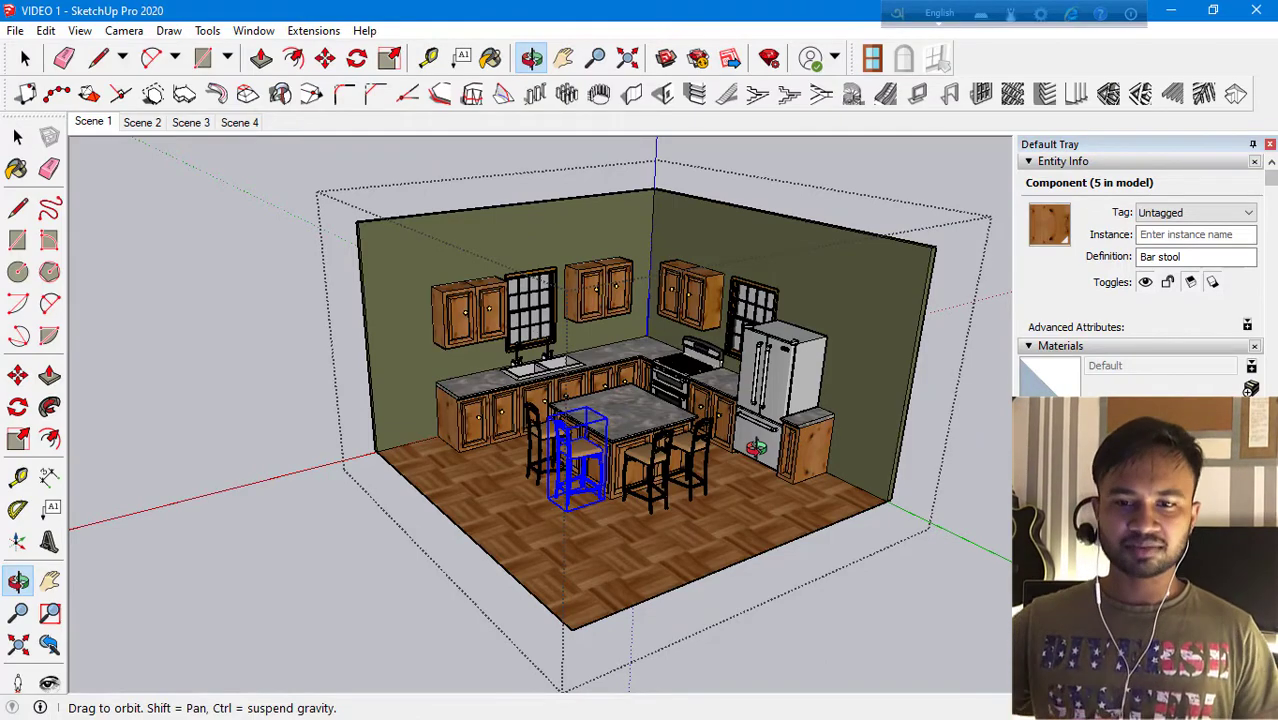
Orbit around the kitchen and switch to Scene 4.
{"action": "left_click_drag", "start_coordinate": [756, 447], "coordinate": [686, 370]}
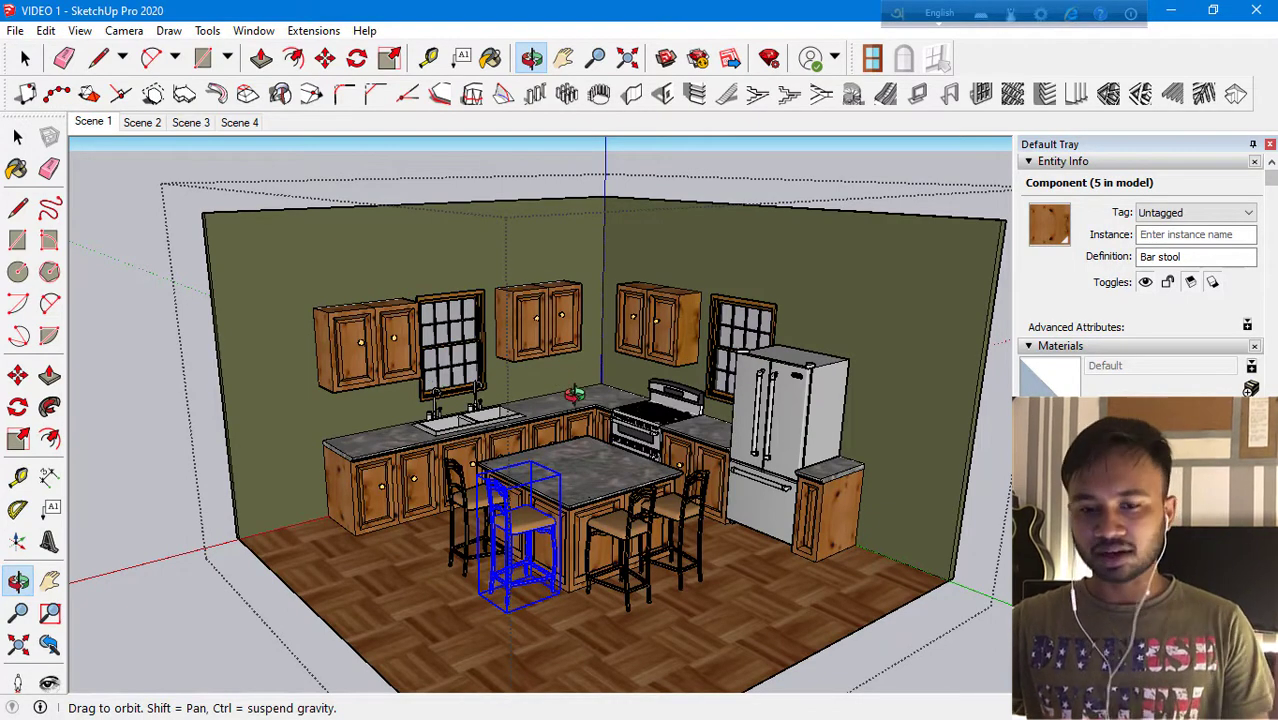
{"action": "scroll", "coordinate": [566, 433], "scroll_direction": "down", "scroll_amount": 3}
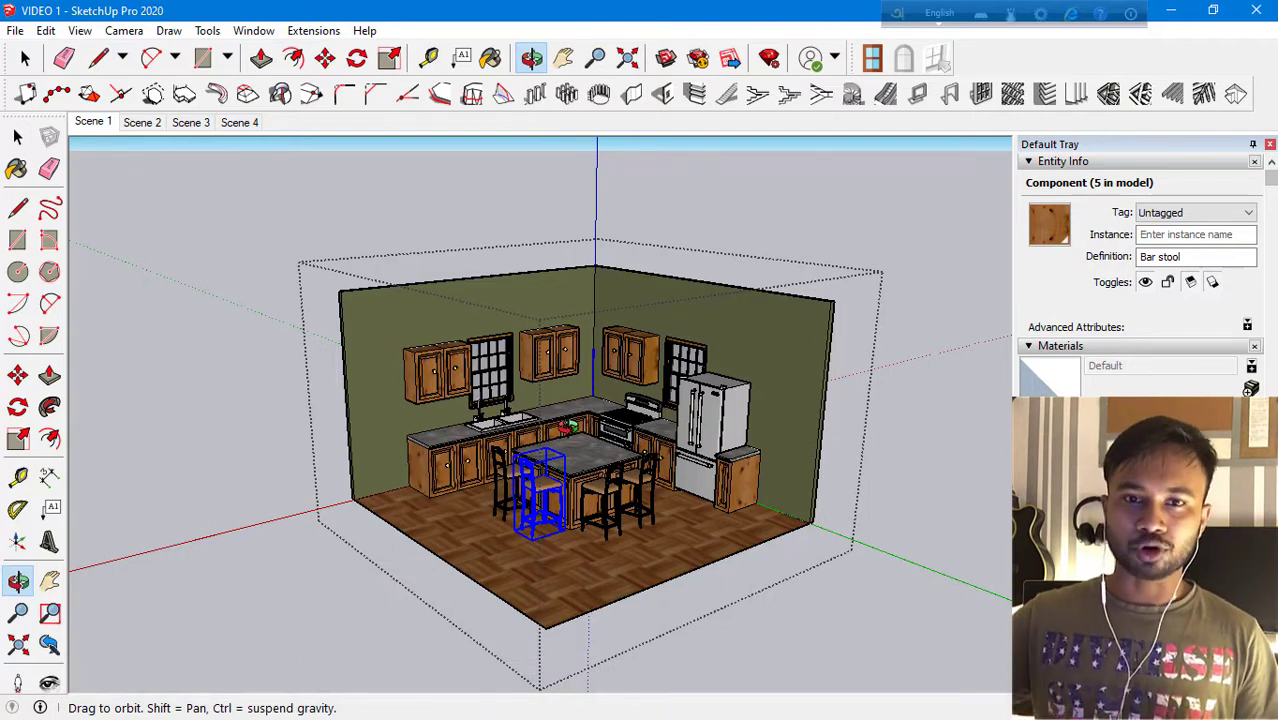
{"action": "left_click", "coordinate": [245, 124]}
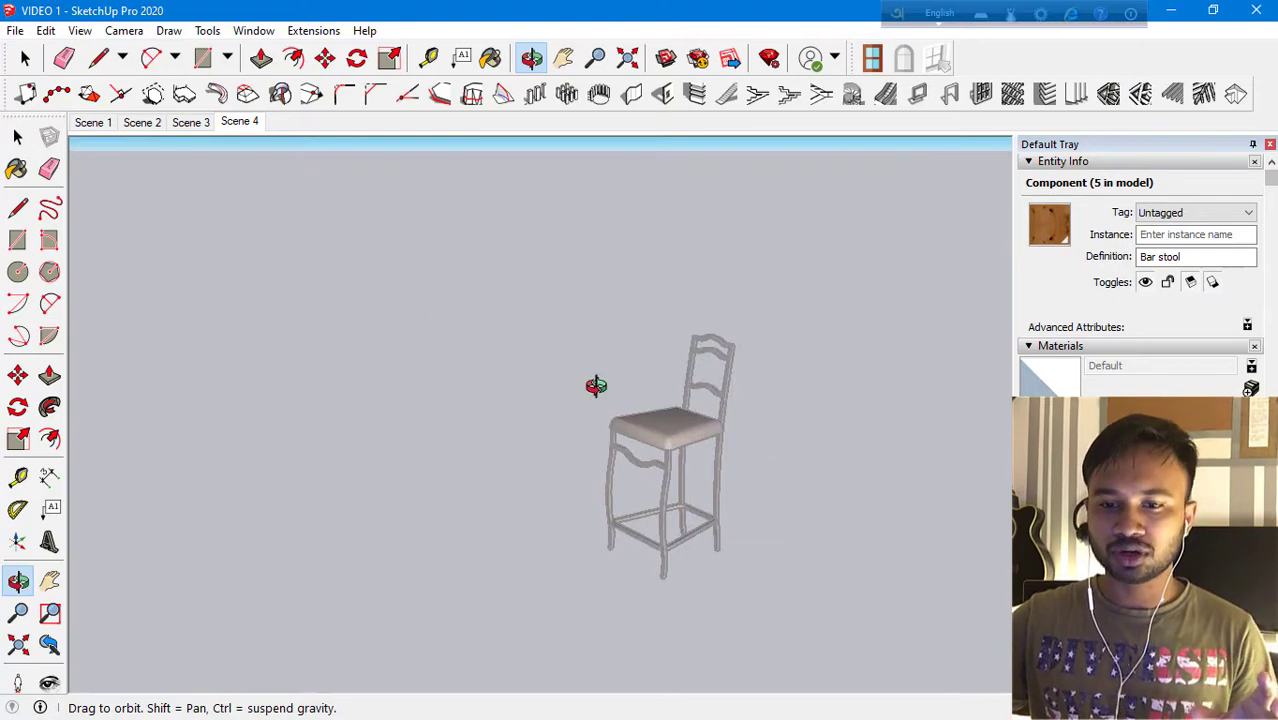
Zoom and orbit until the whole kitchen room fills the view.
{"action": "scroll", "coordinate": [596, 425], "scroll_direction": "down", "scroll_amount": 10}
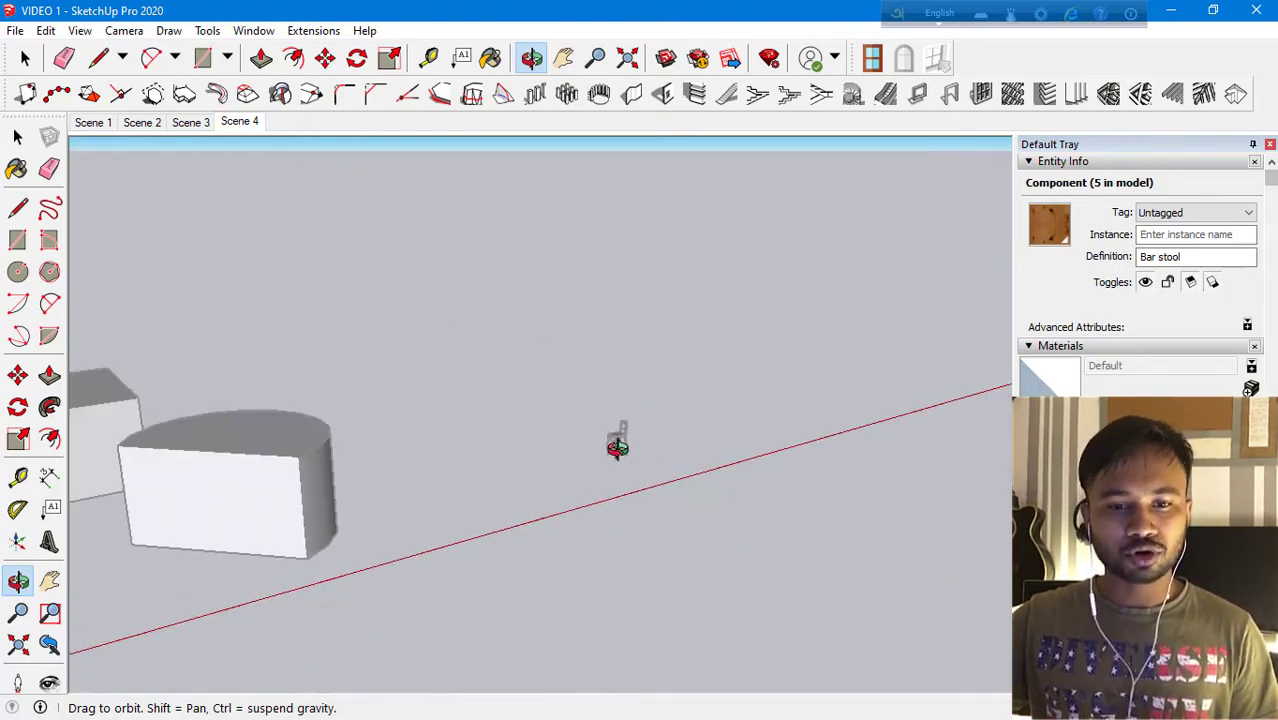
{"action": "scroll", "coordinate": [617, 446], "scroll_direction": "down", "scroll_amount": 6}
{"action": "left_click_drag", "start_coordinate": [617, 446], "coordinate": [760, 445]}
{"action": "left_click_drag", "start_coordinate": [343, 378], "coordinate": [217, 337]}
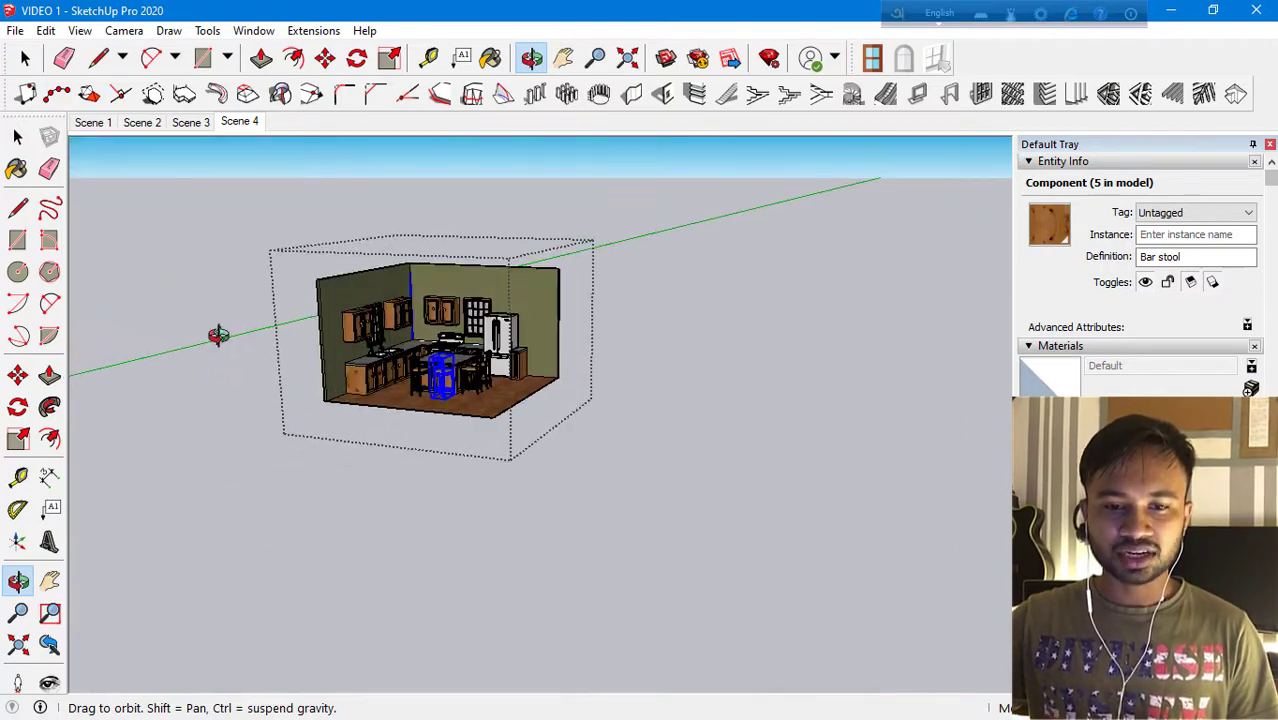
{"action": "scroll", "coordinate": [265, 298], "scroll_direction": "up", "scroll_amount": 10}
{"action": "scroll", "coordinate": [265, 298], "scroll_direction": "up", "scroll_amount": 3}
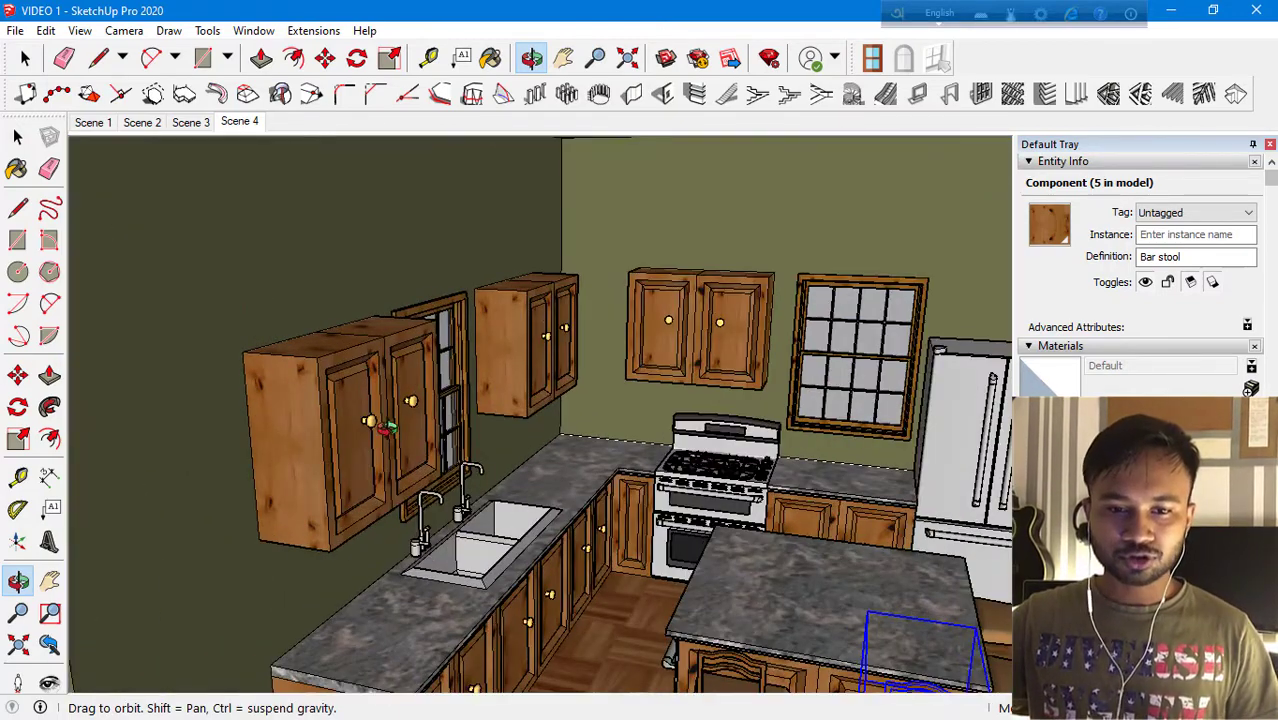
{"action": "scroll", "coordinate": [395, 375], "scroll_direction": "down", "scroll_amount": 10}
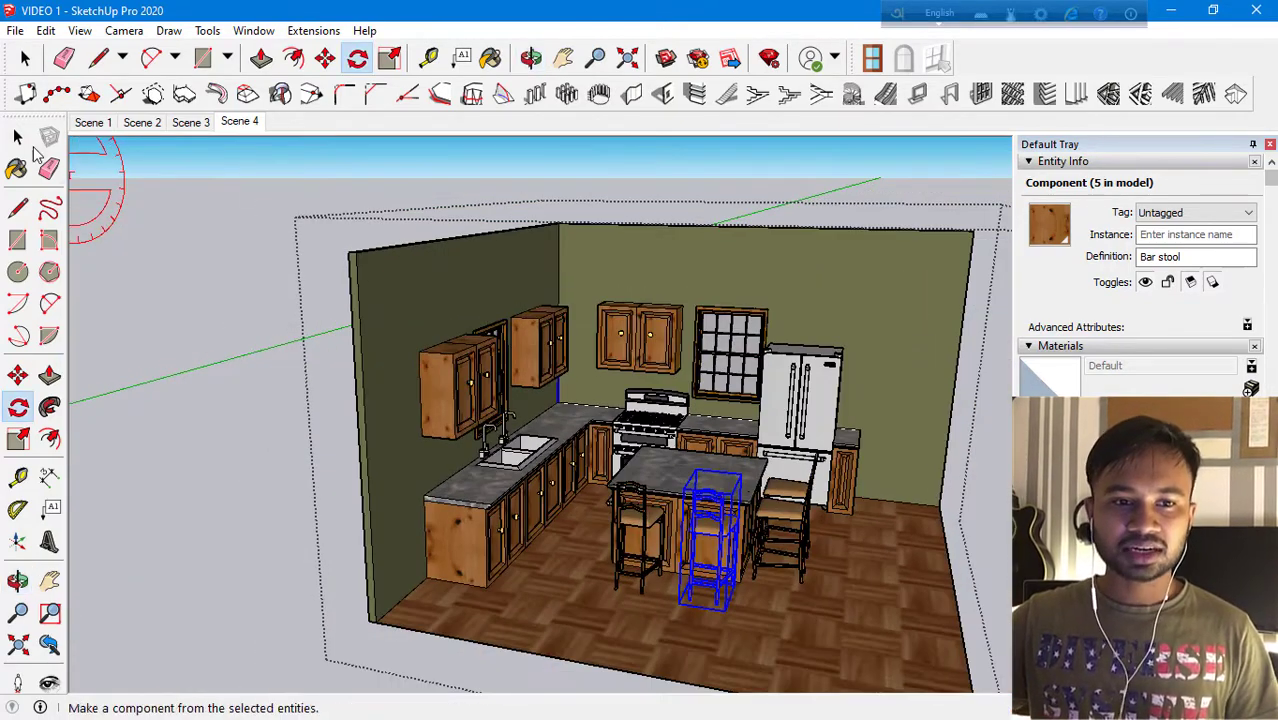
Window-select the left upper cabinet together with the faucet.
{"action": "left_click", "coordinate": [17, 137]}
{"action": "left_click", "coordinate": [211, 270]}
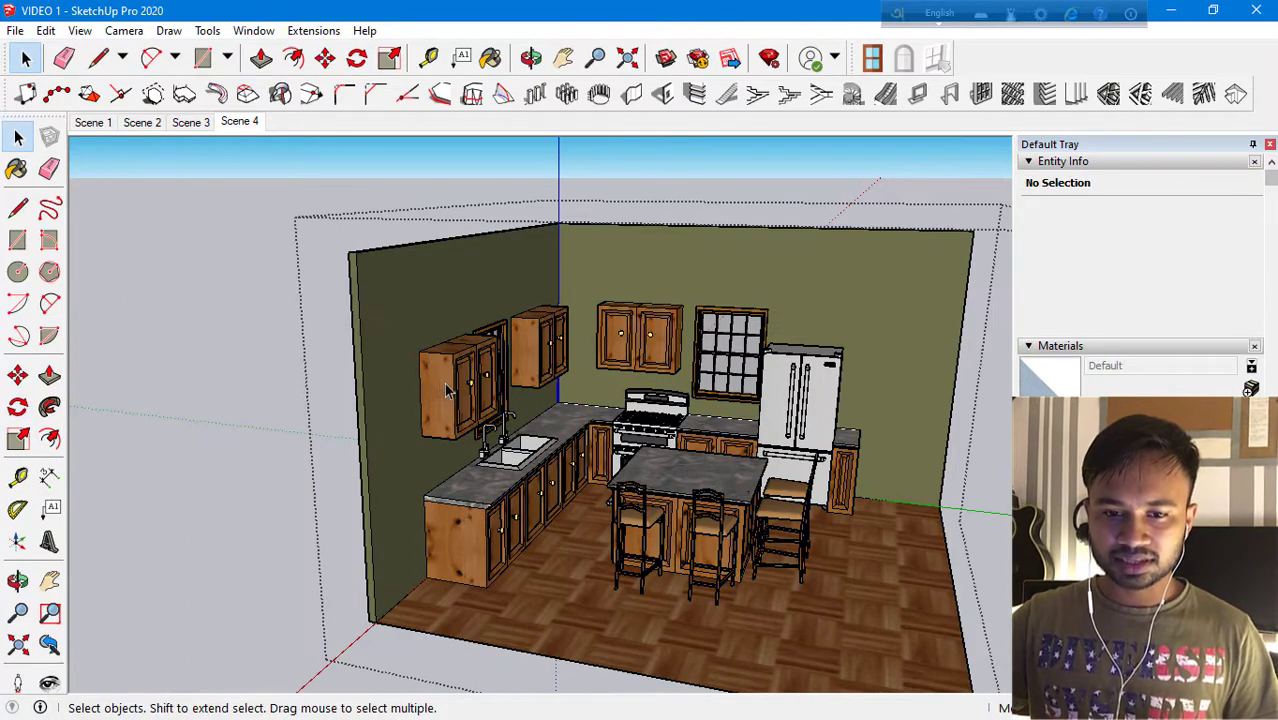
{"action": "double_click", "coordinate": [447, 388]}
{"action": "left_click", "coordinate": [463, 365]}
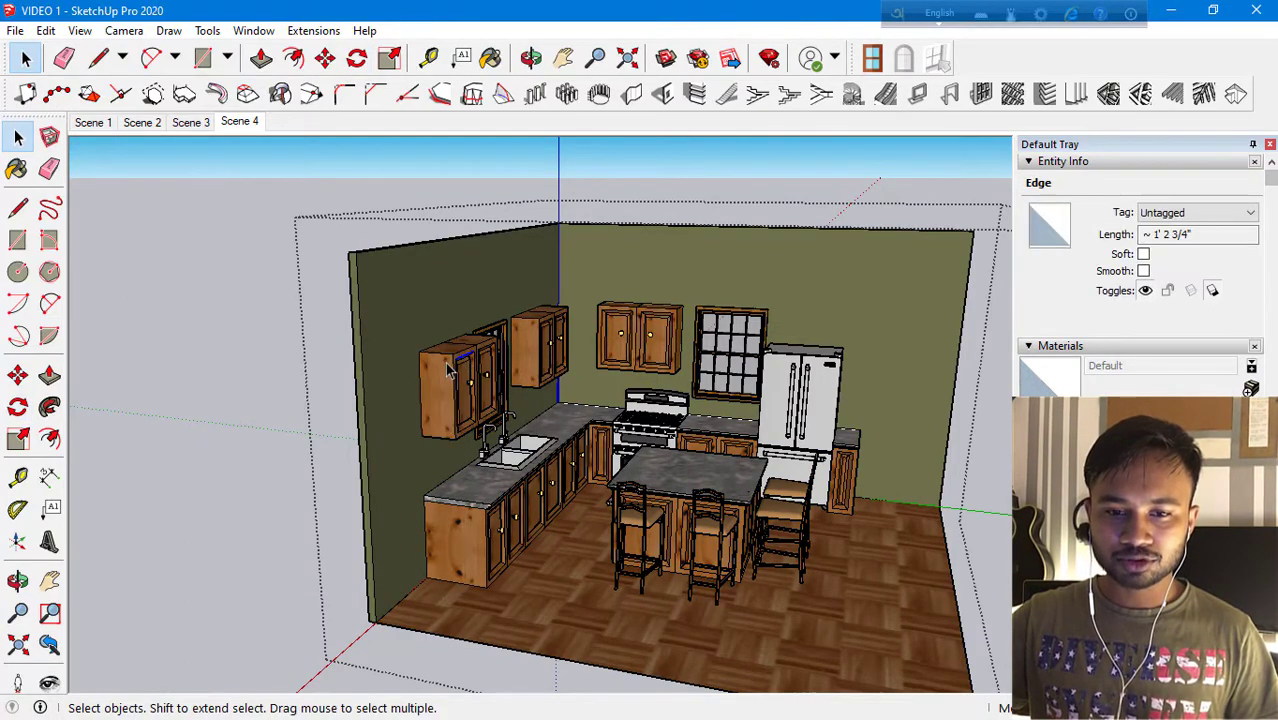
{"action": "scroll", "coordinate": [448, 370], "scroll_direction": "up", "scroll_amount": 2}
{"action": "triple_click", "coordinate": [447, 370]}
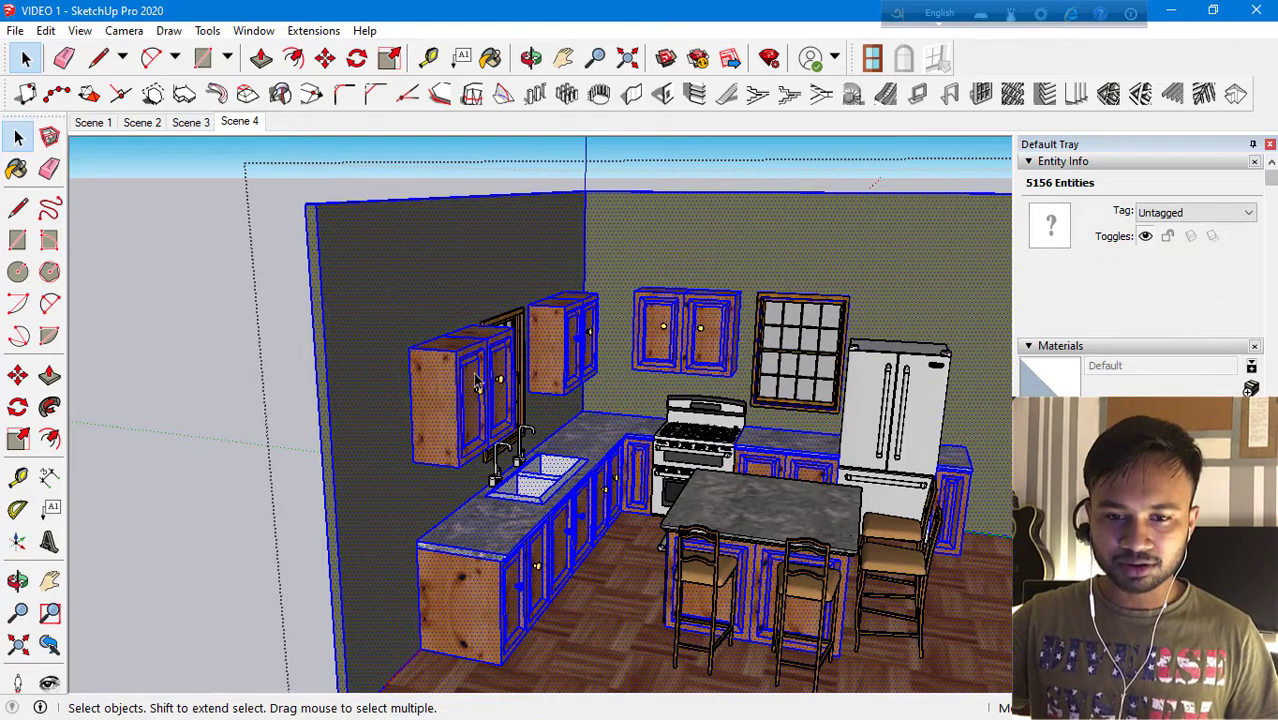
{"action": "left_click", "coordinate": [472, 376]}
{"action": "triple_click", "coordinate": [470, 370]}
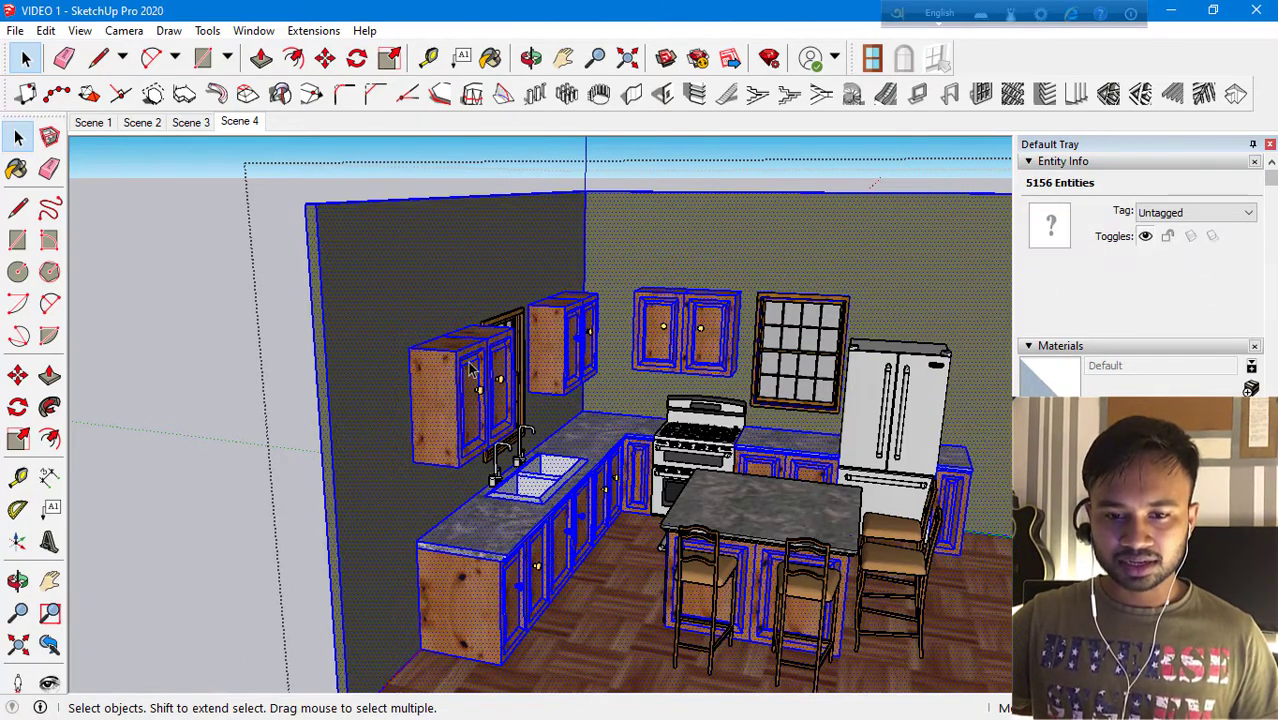
{"action": "left_click", "coordinate": [470, 370]}
{"action": "double_click", "coordinate": [470, 370]}
{"action": "scroll", "coordinate": [470, 372], "scroll_direction": "up", "scroll_amount": 2}
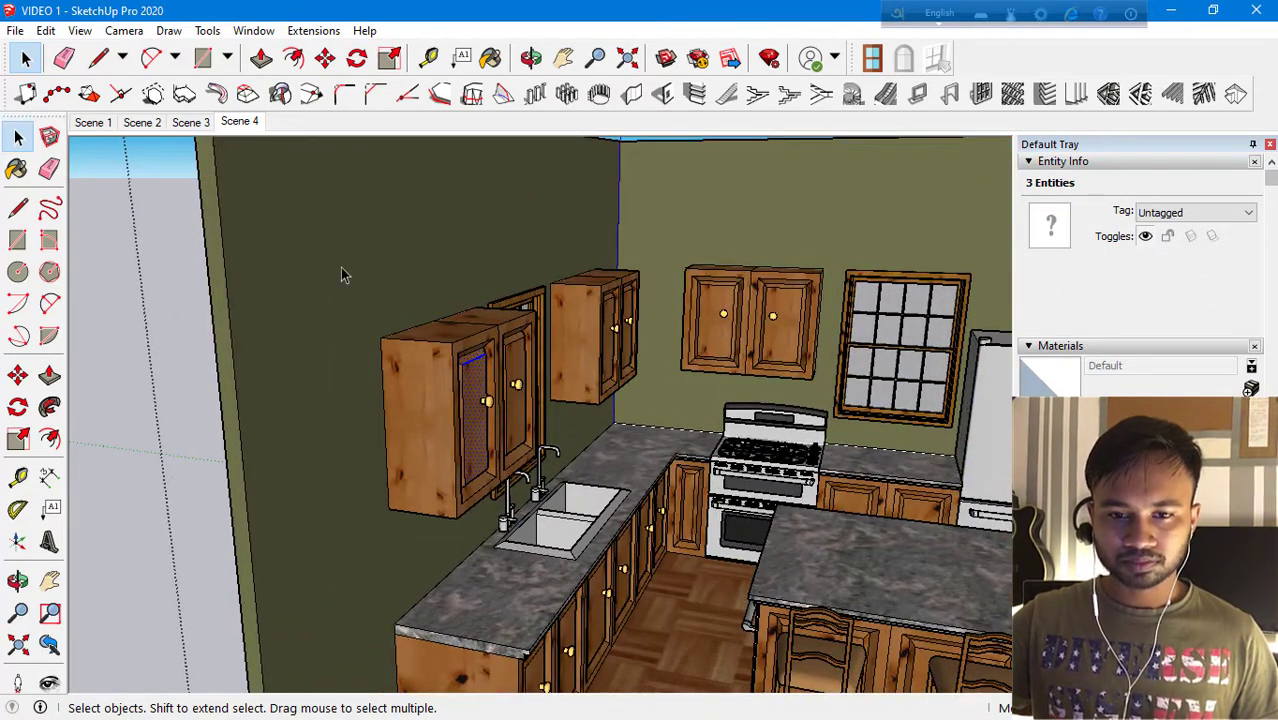
{"action": "left_click_drag", "start_coordinate": [341, 275], "coordinate": [563, 536]}
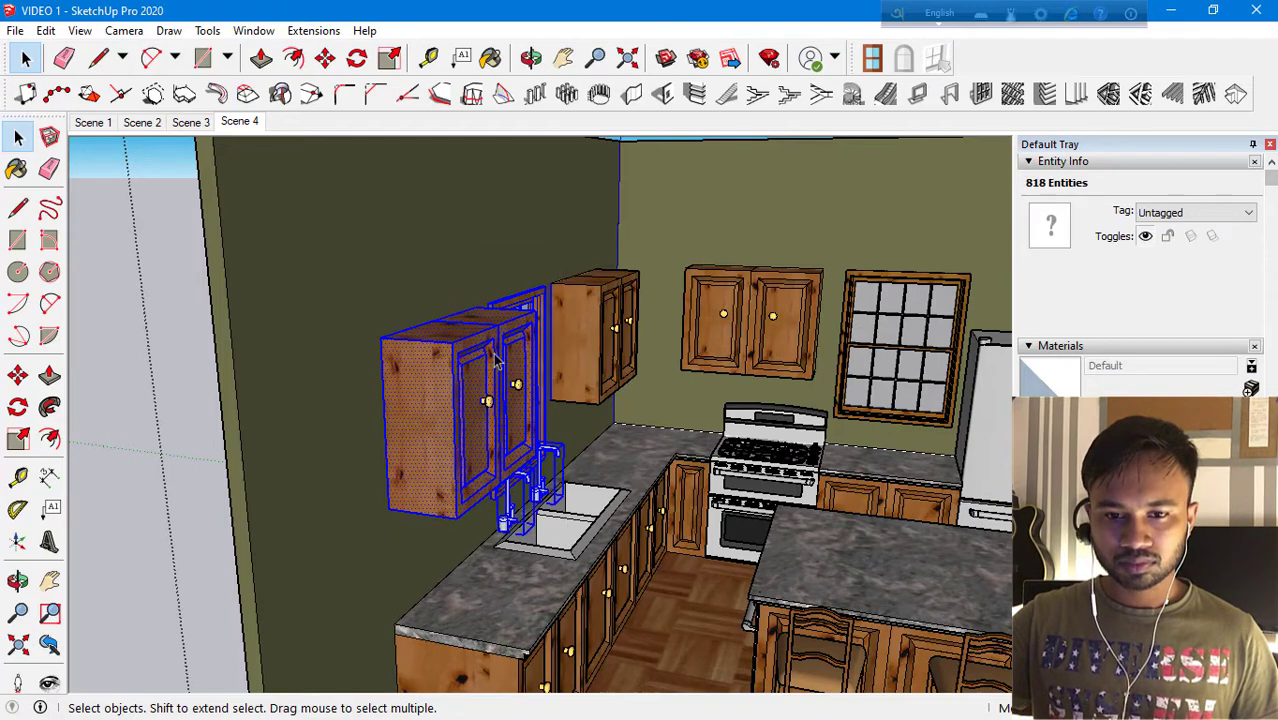
Move the cabinet and faucet away, then set them back against the wall.
{"action": "left_click", "coordinate": [18, 375]}
{"action": "left_click", "coordinate": [380, 337]}
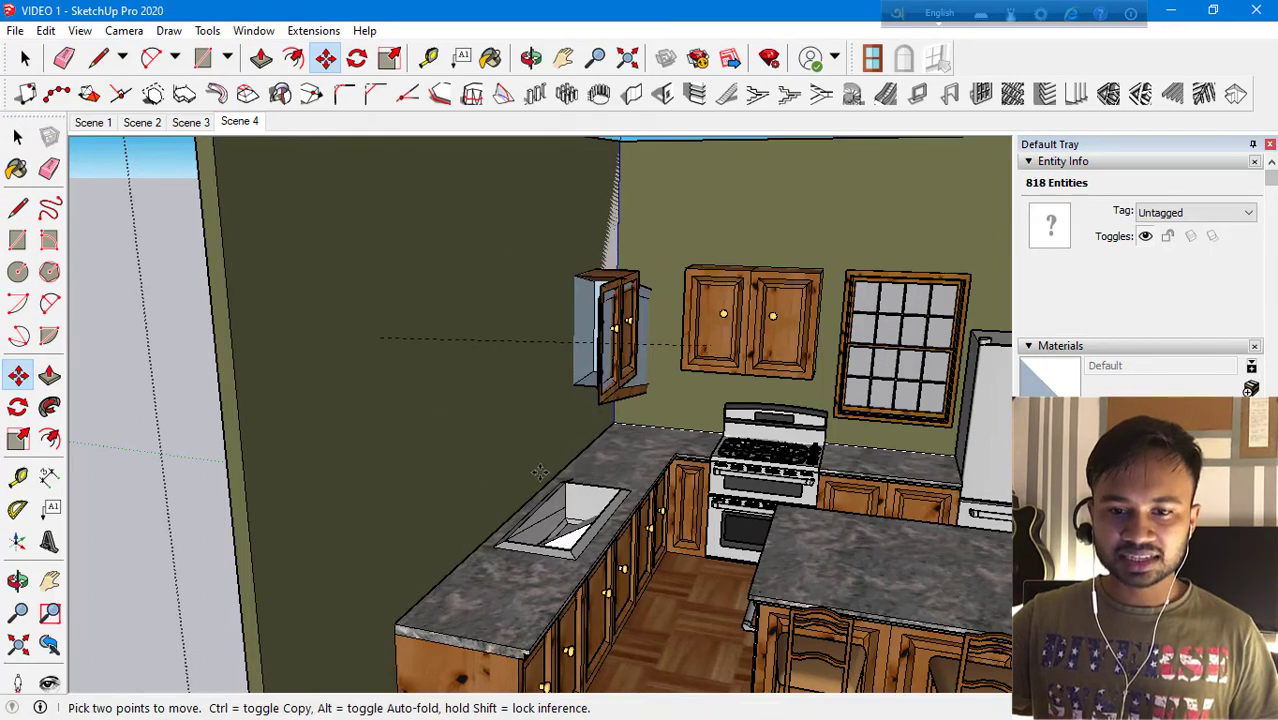
{"action": "scroll", "coordinate": [565, 510], "scroll_direction": "down", "scroll_amount": 10}
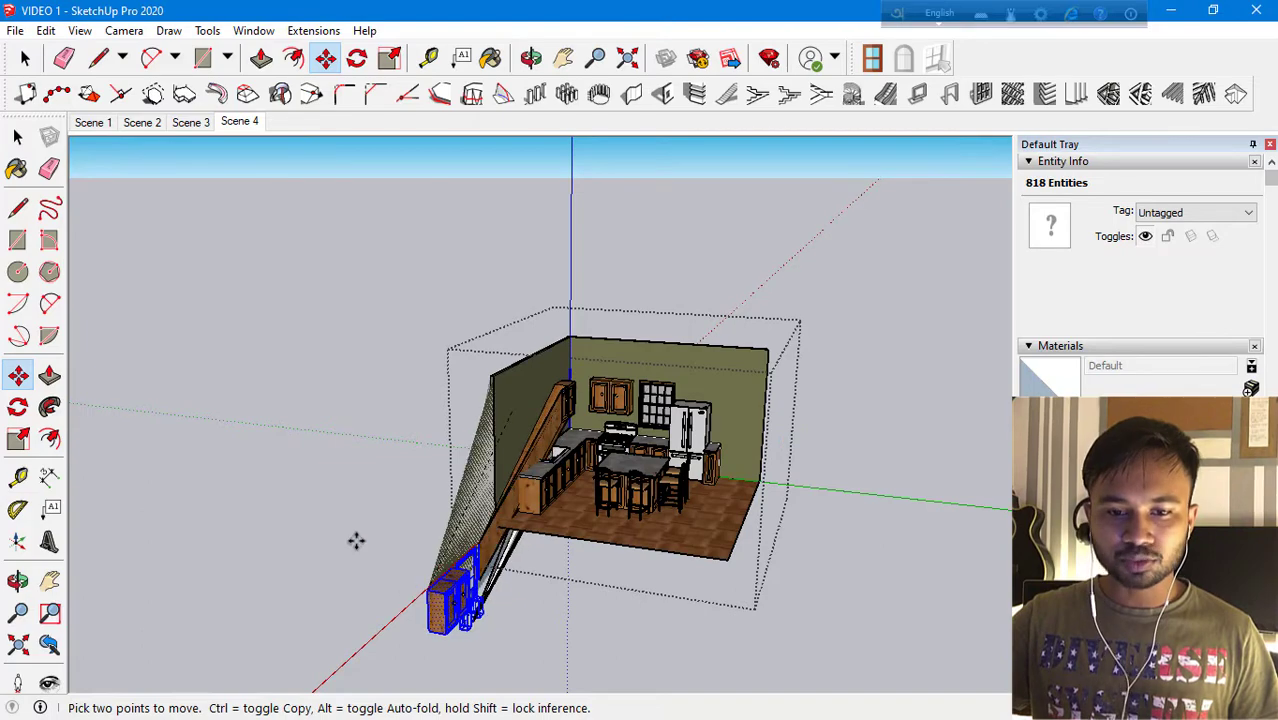
{"action": "scroll", "coordinate": [318, 470], "scroll_direction": "up", "scroll_amount": 4}
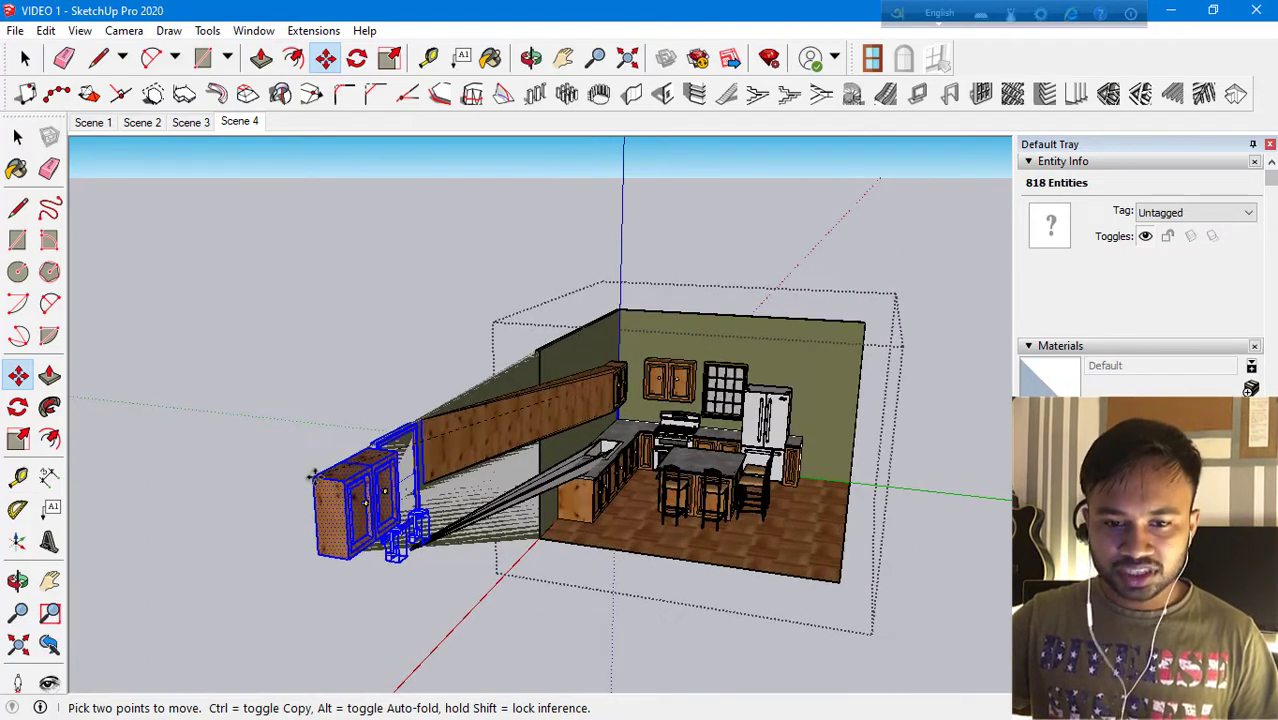
{"action": "scroll", "coordinate": [324, 462], "scroll_direction": "up", "scroll_amount": 1}
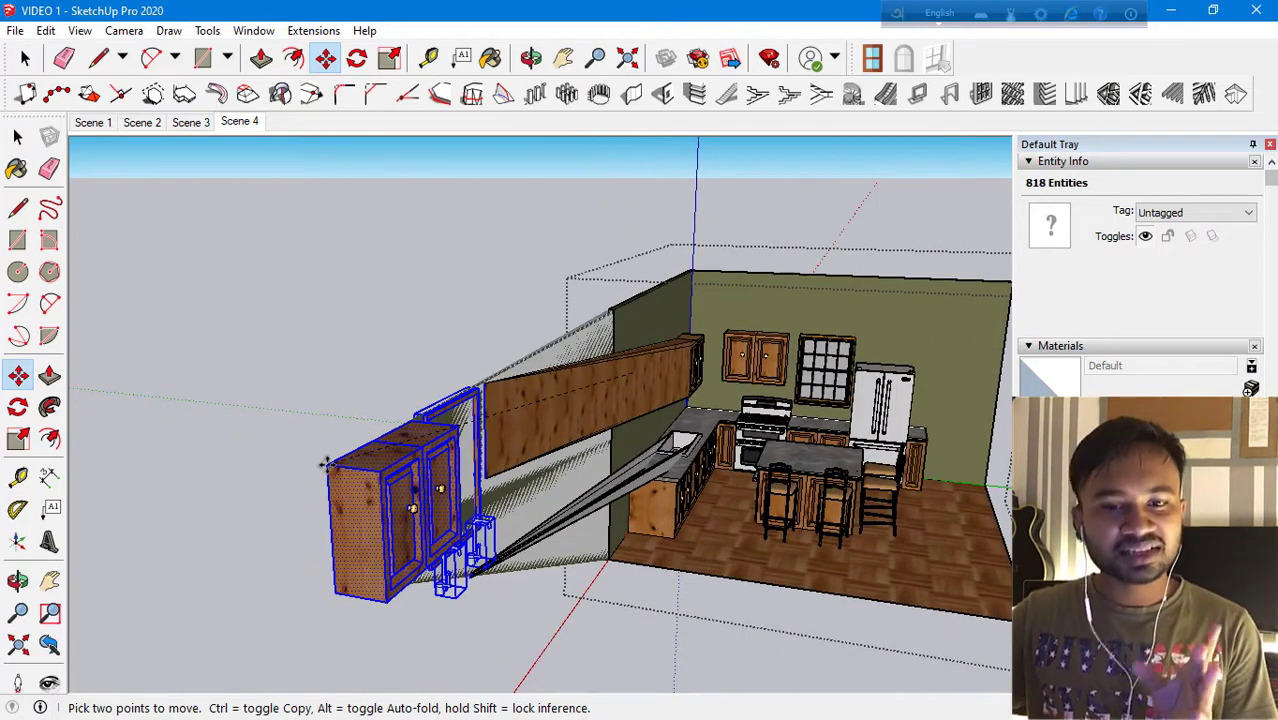
{"action": "left_click", "coordinate": [634, 372]}
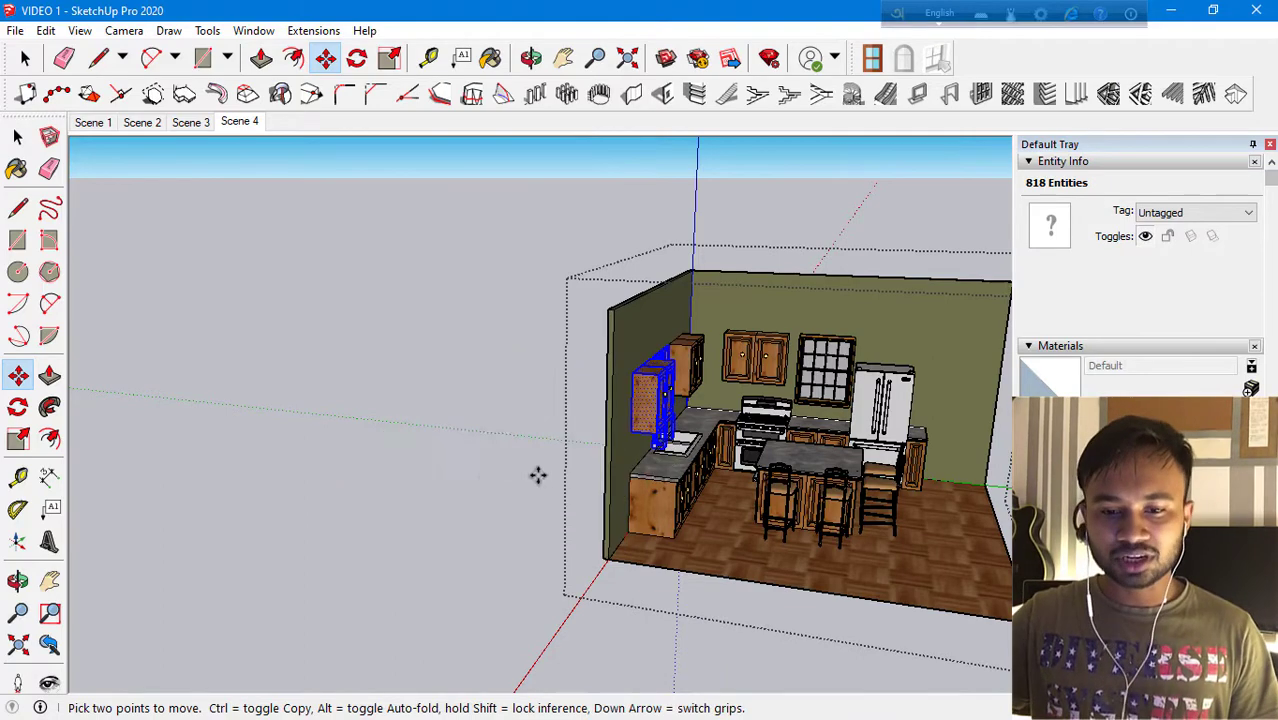
{"action": "scroll", "coordinate": [305, 288], "scroll_direction": "up", "scroll_amount": 4}
{"action": "key", "text": "ctrl+t"}
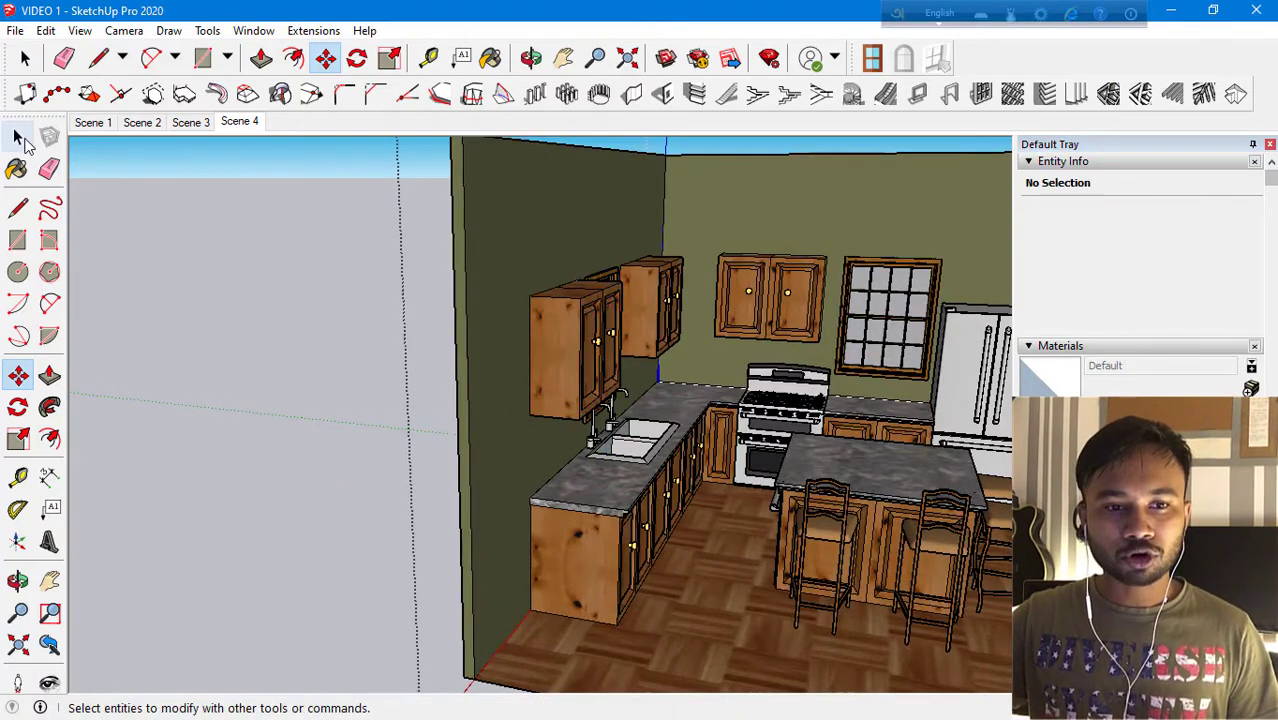
{"action": "key", "text": "space"}
{"action": "scroll", "coordinate": [606, 430], "scroll_direction": "up", "scroll_amount": 5}
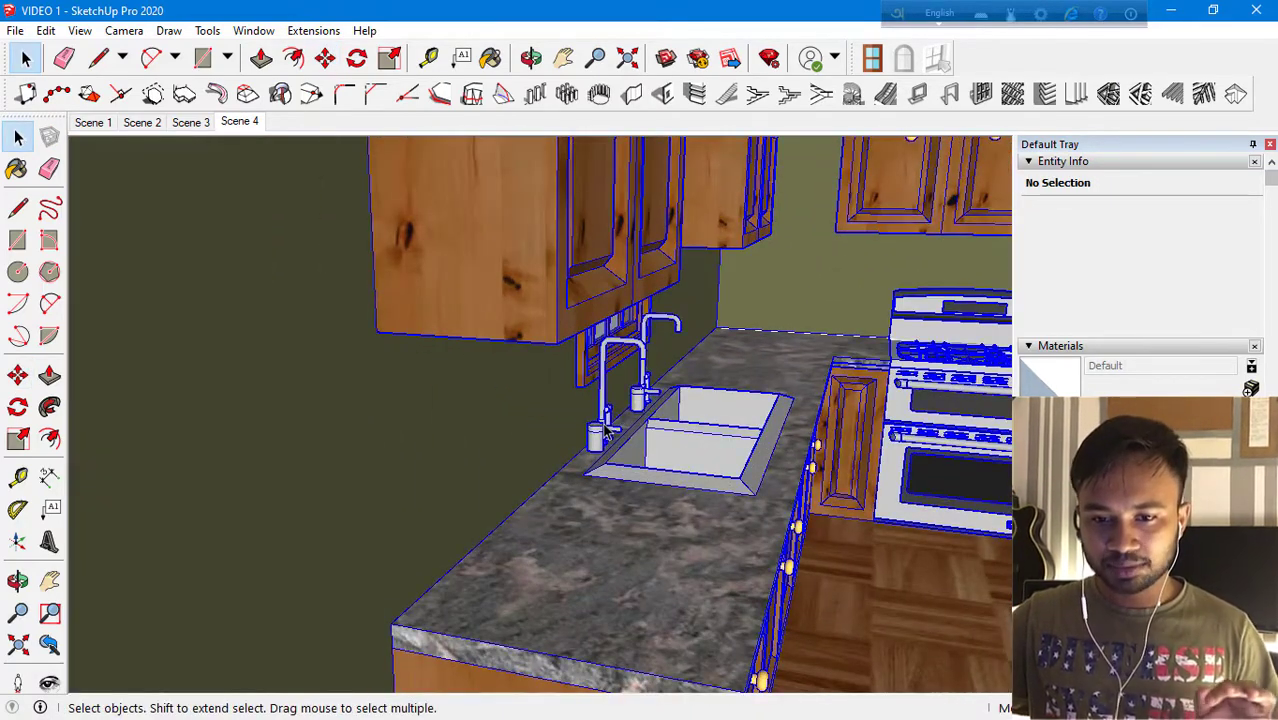
{"action": "left_click", "coordinate": [606, 430]}
{"action": "key", "text": "m"}
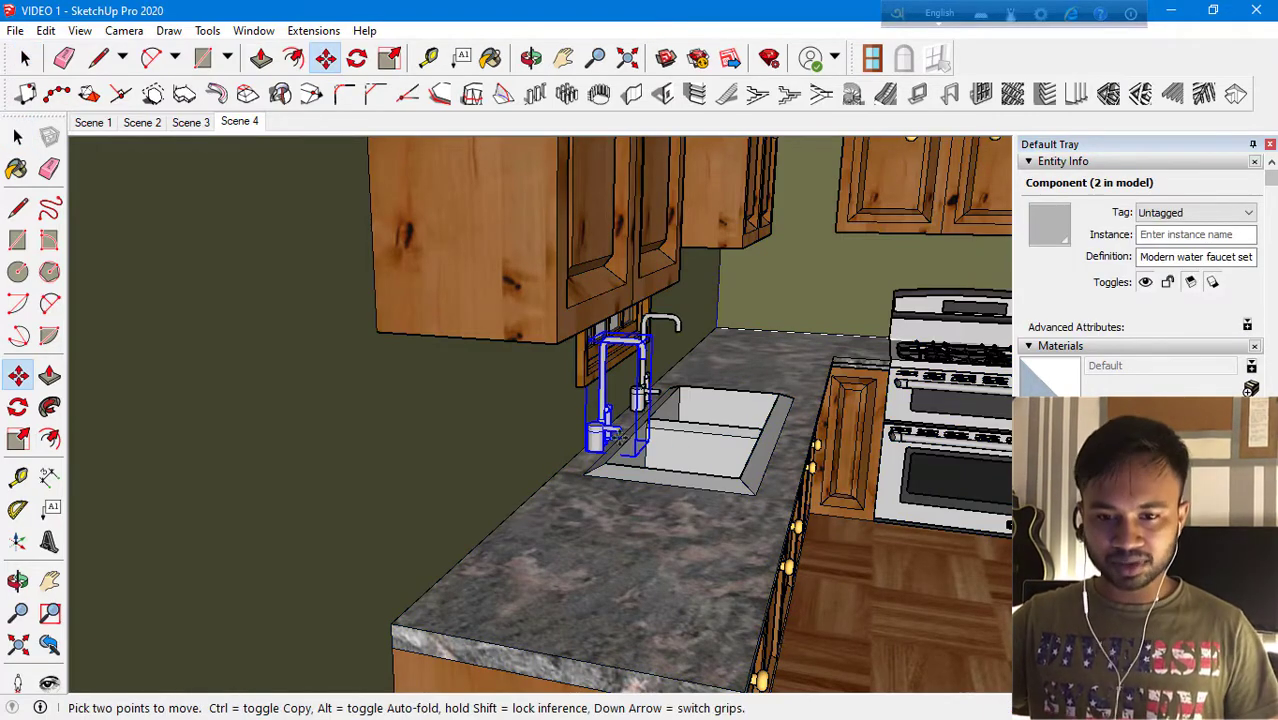
{"action": "left_click", "coordinate": [676, 441]}
{"action": "middle_click_drag", "start_coordinate": [676, 441], "coordinate": [735, 410]}
{"action": "scroll", "coordinate": [738, 410], "scroll_direction": "down", "scroll_amount": 6}
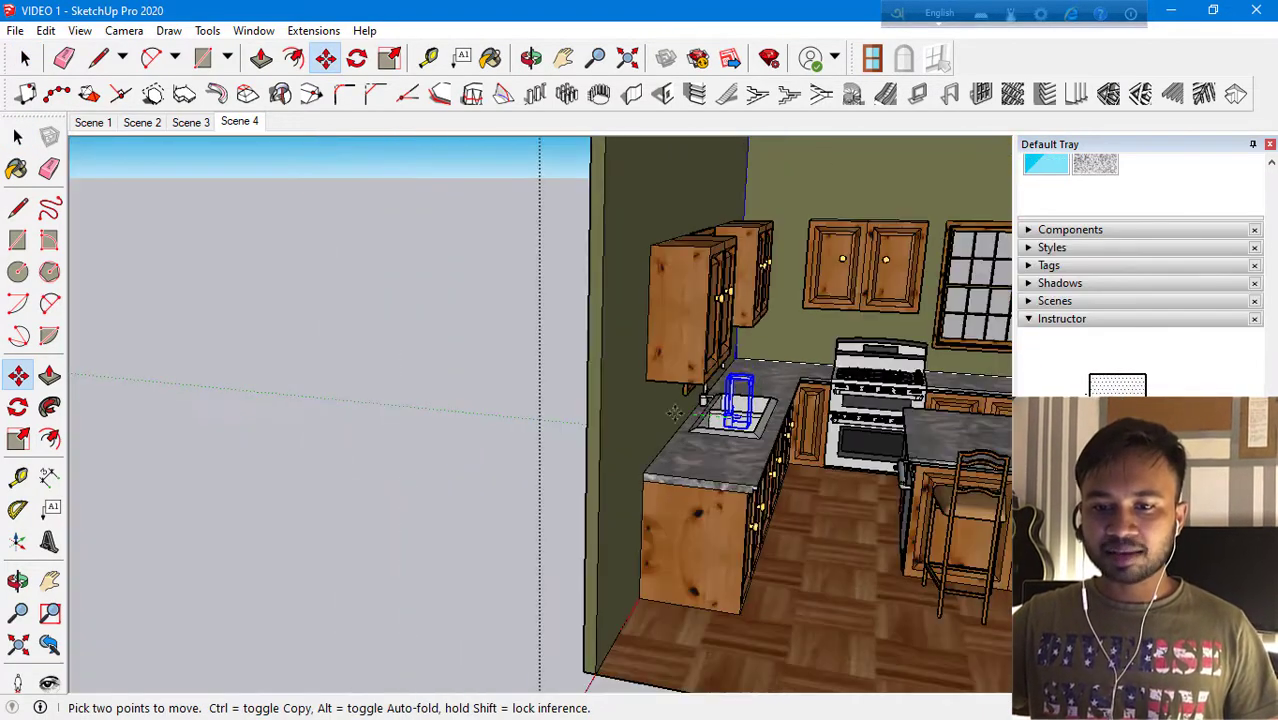
{"action": "key", "text": "ctrl"}
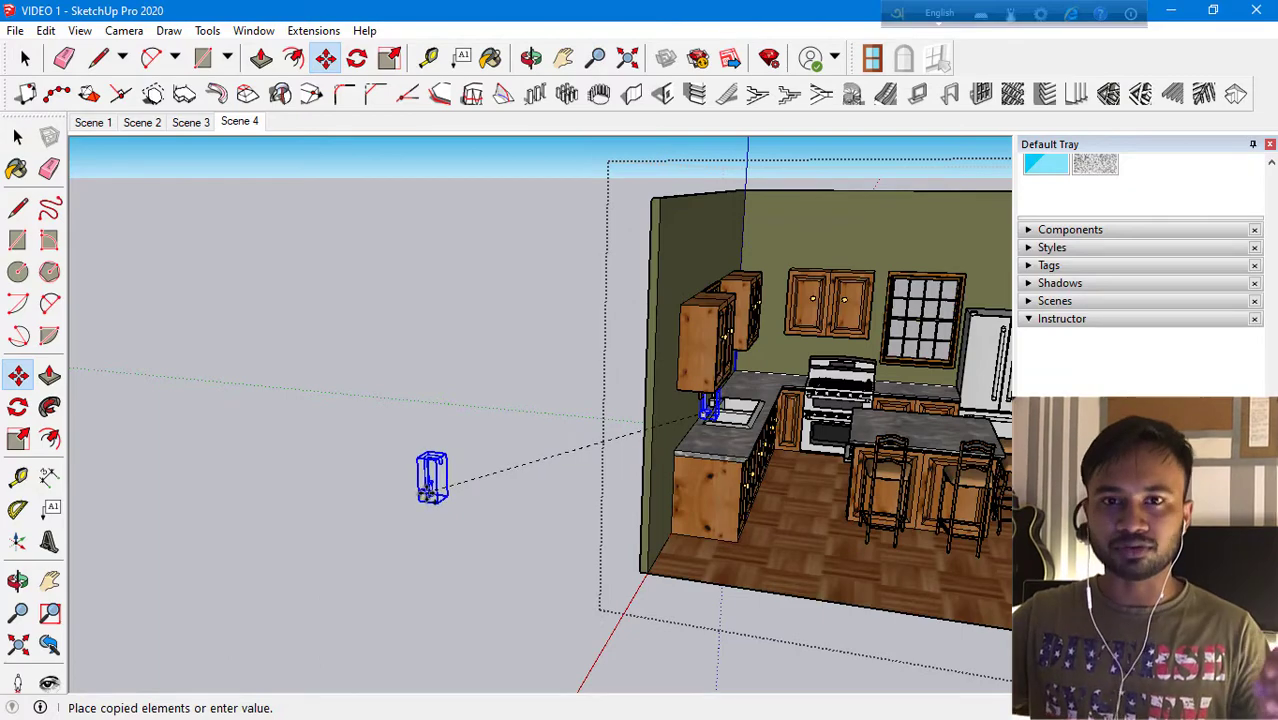
{"action": "key", "text": "Escape"}
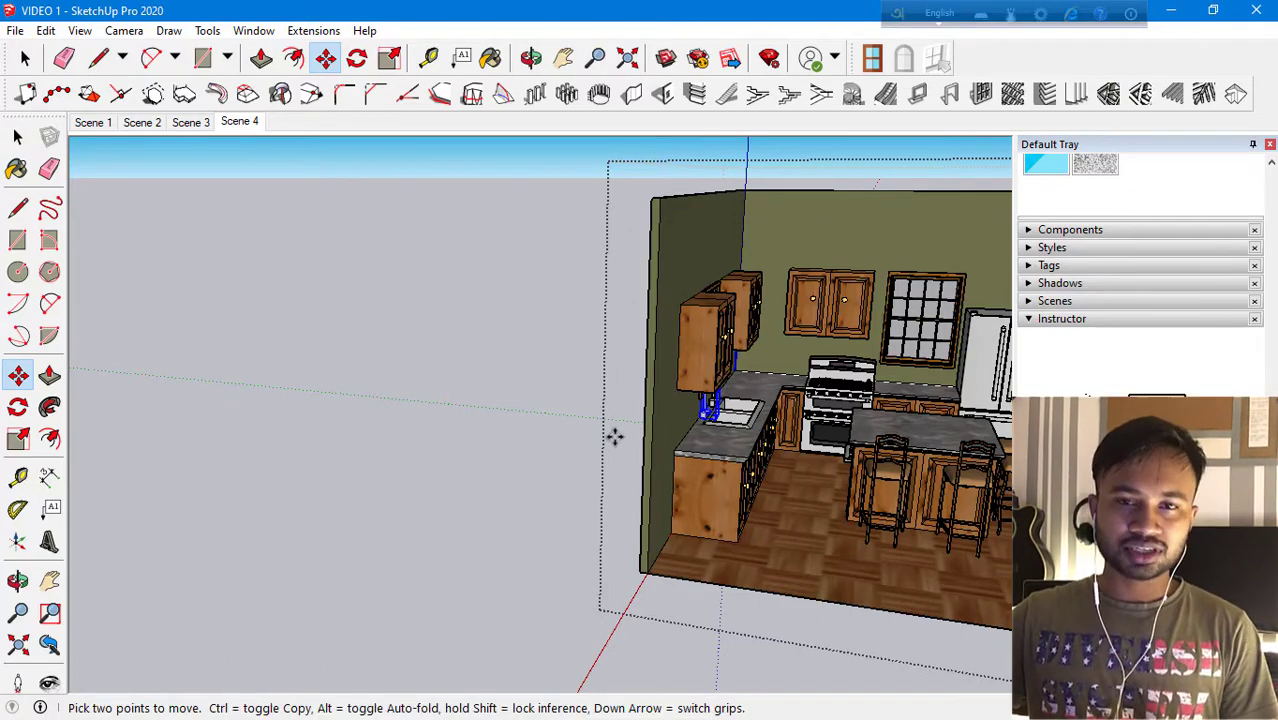
{"action": "scroll", "coordinate": [86, 421], "scroll_direction": "down", "scroll_amount": 3}
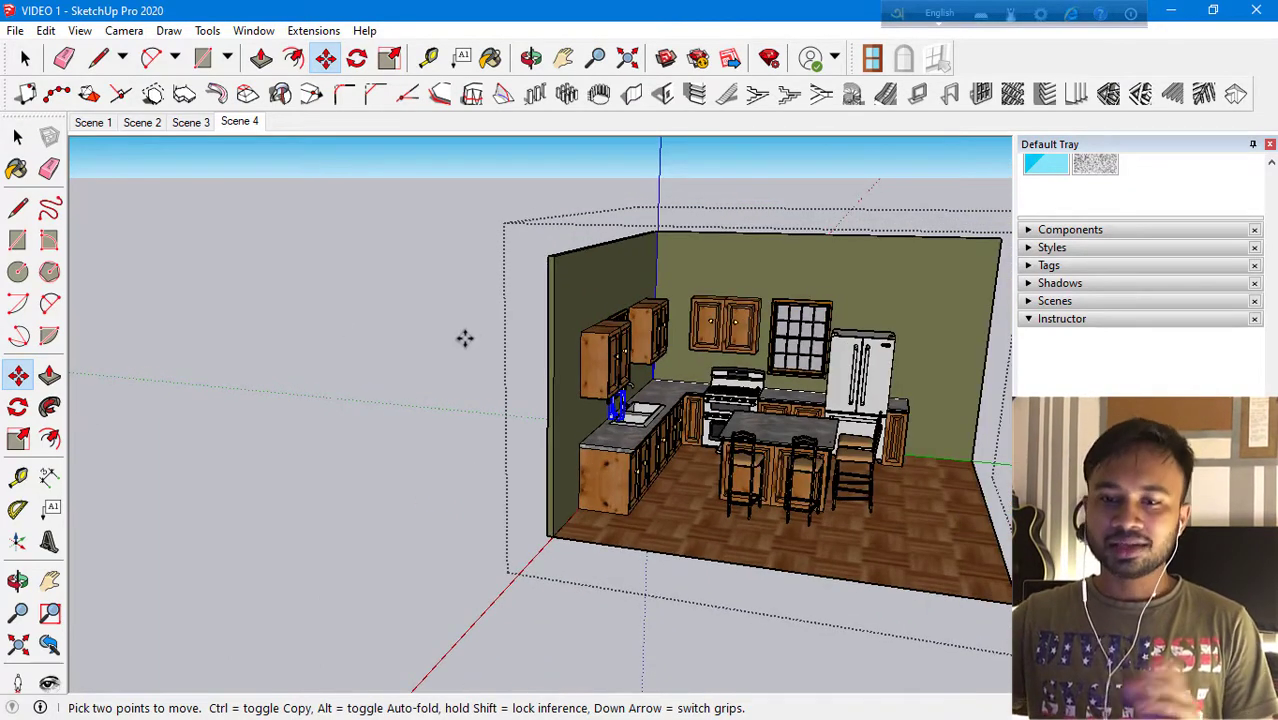
{"action": "scroll", "coordinate": [652, 312], "scroll_direction": "up", "scroll_amount": 2}
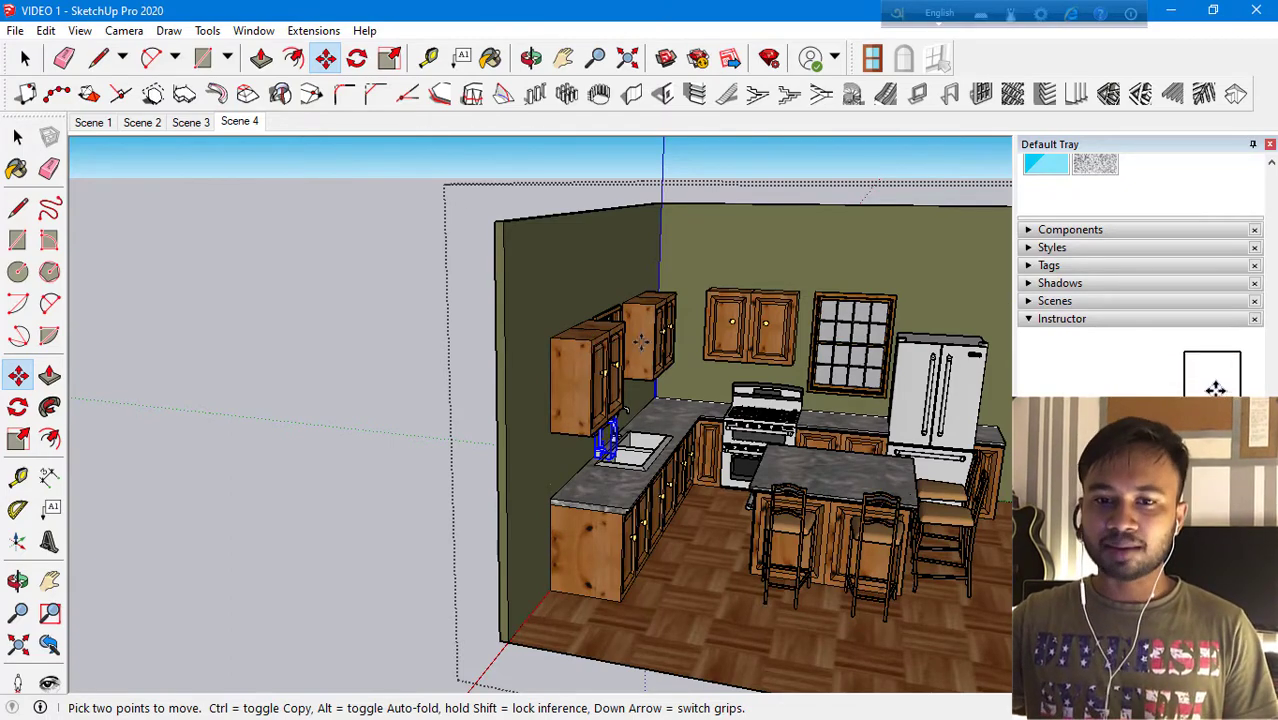
{"action": "scroll", "coordinate": [233, 405], "scroll_direction": "down", "scroll_amount": 1}
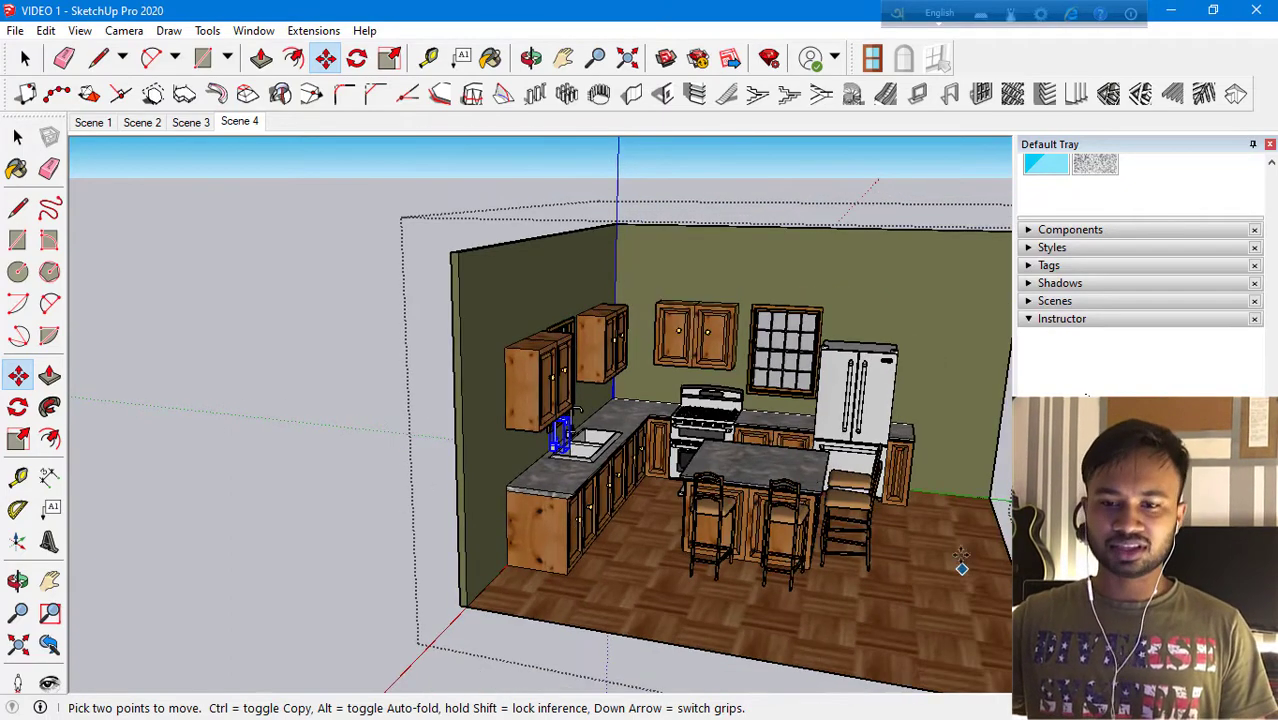
{"action": "scroll", "coordinate": [961, 567], "scroll_direction": "up", "scroll_amount": 6}
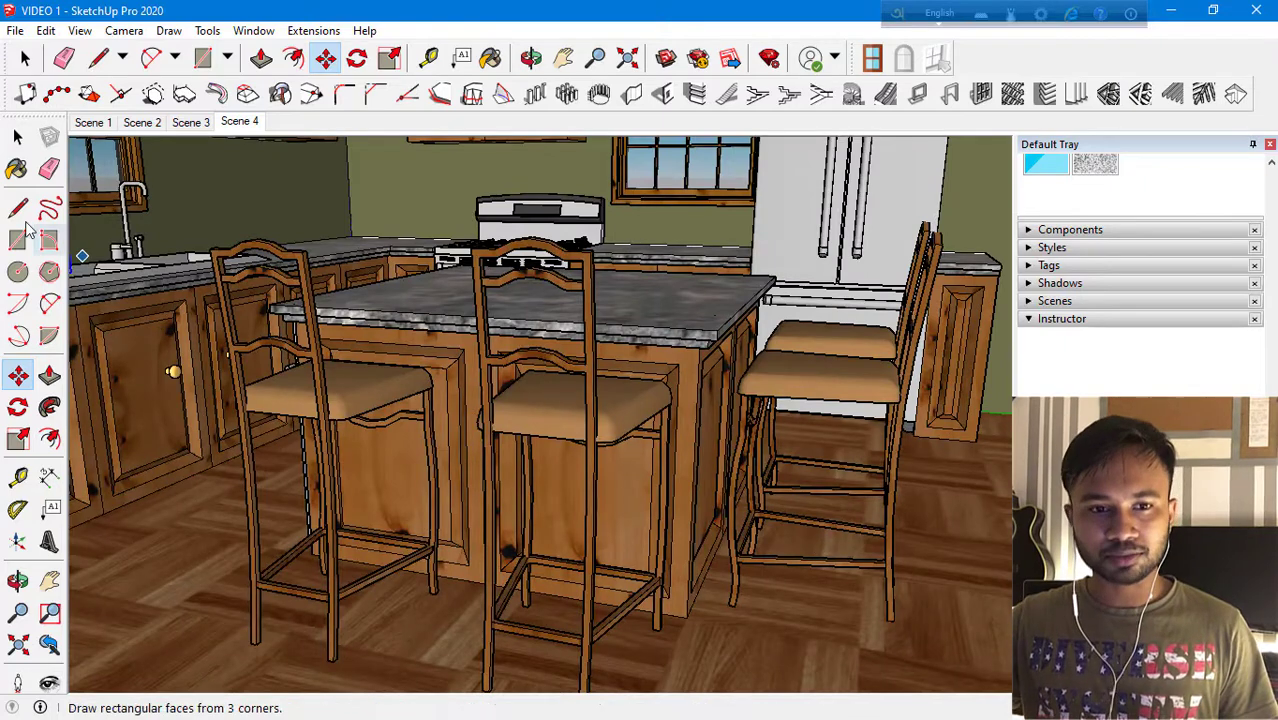
{"action": "left_click", "coordinate": [18, 136]}
{"action": "double_click", "coordinate": [540, 403]}
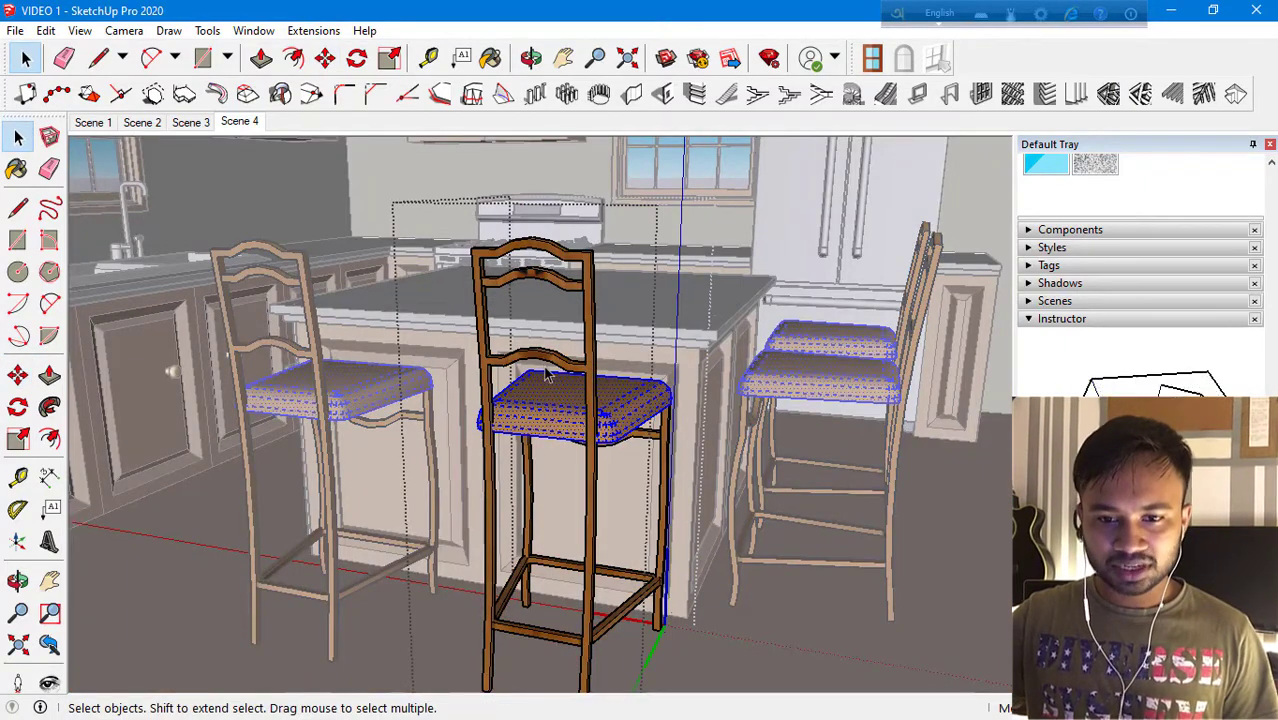
{"action": "left_click", "coordinate": [563, 425]}
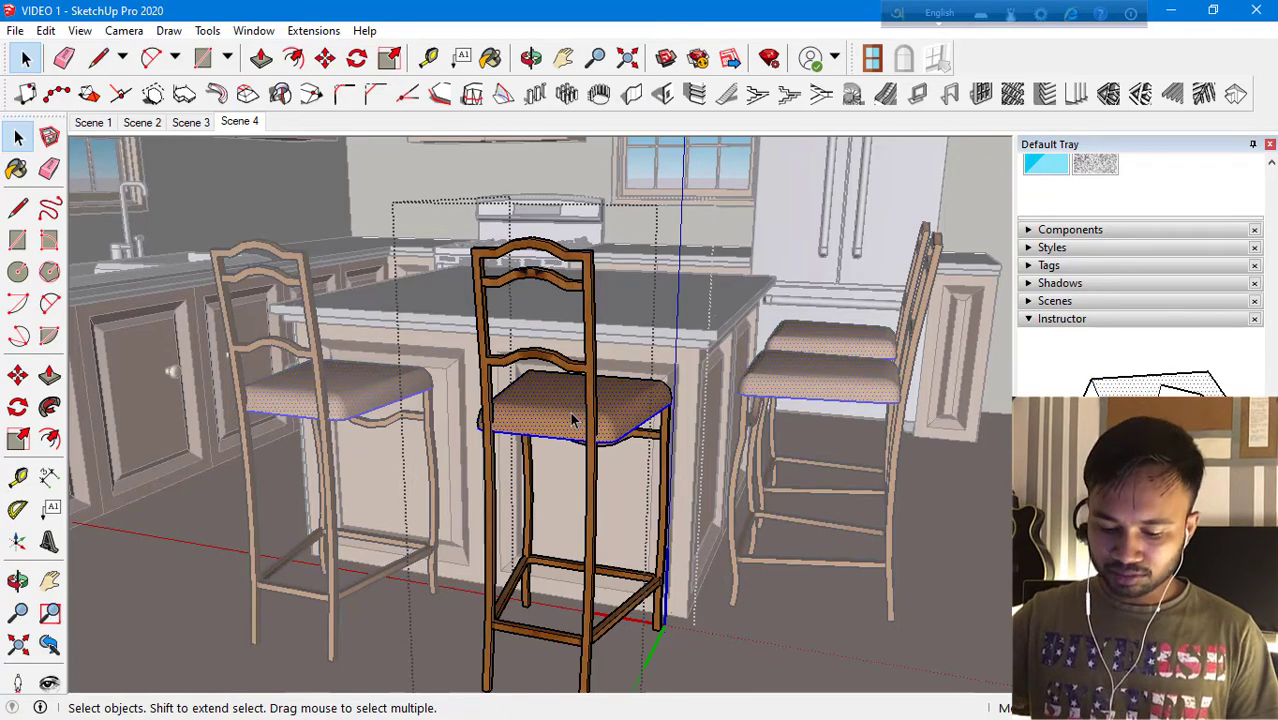
{"action": "key", "text": "Delete"}
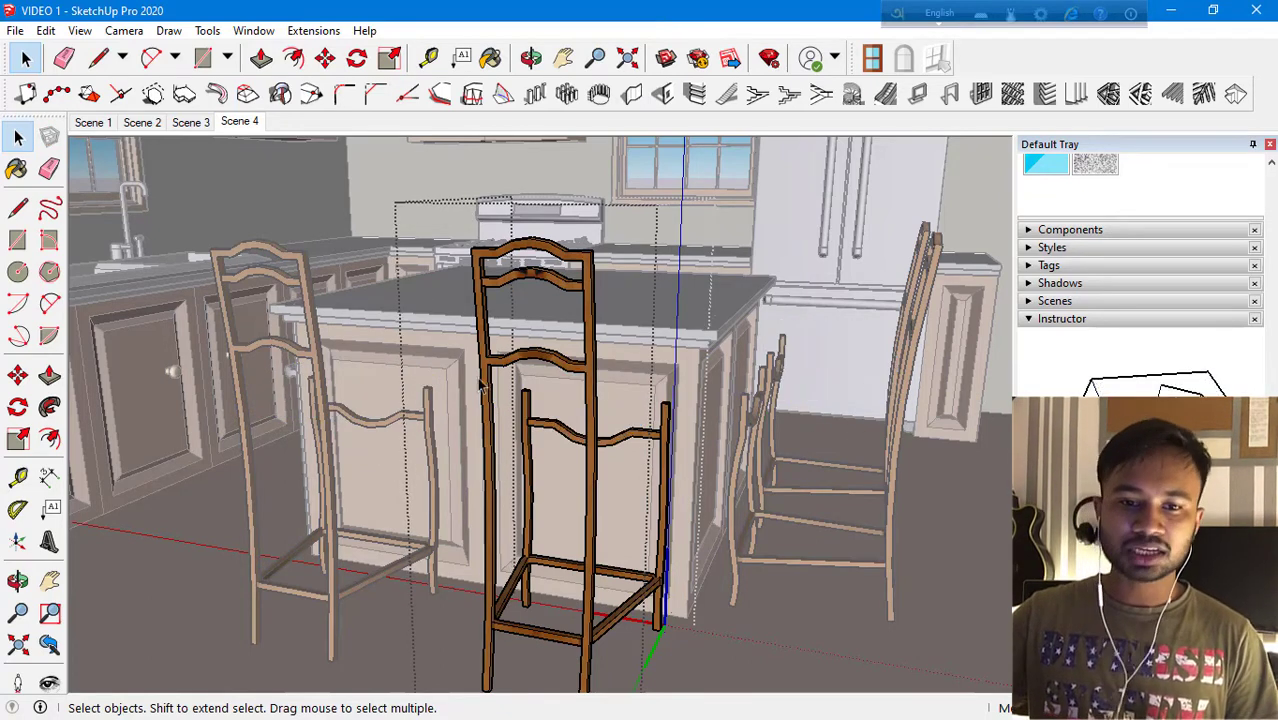
{"action": "scroll", "coordinate": [551, 491], "scroll_direction": "down", "scroll_amount": 8}
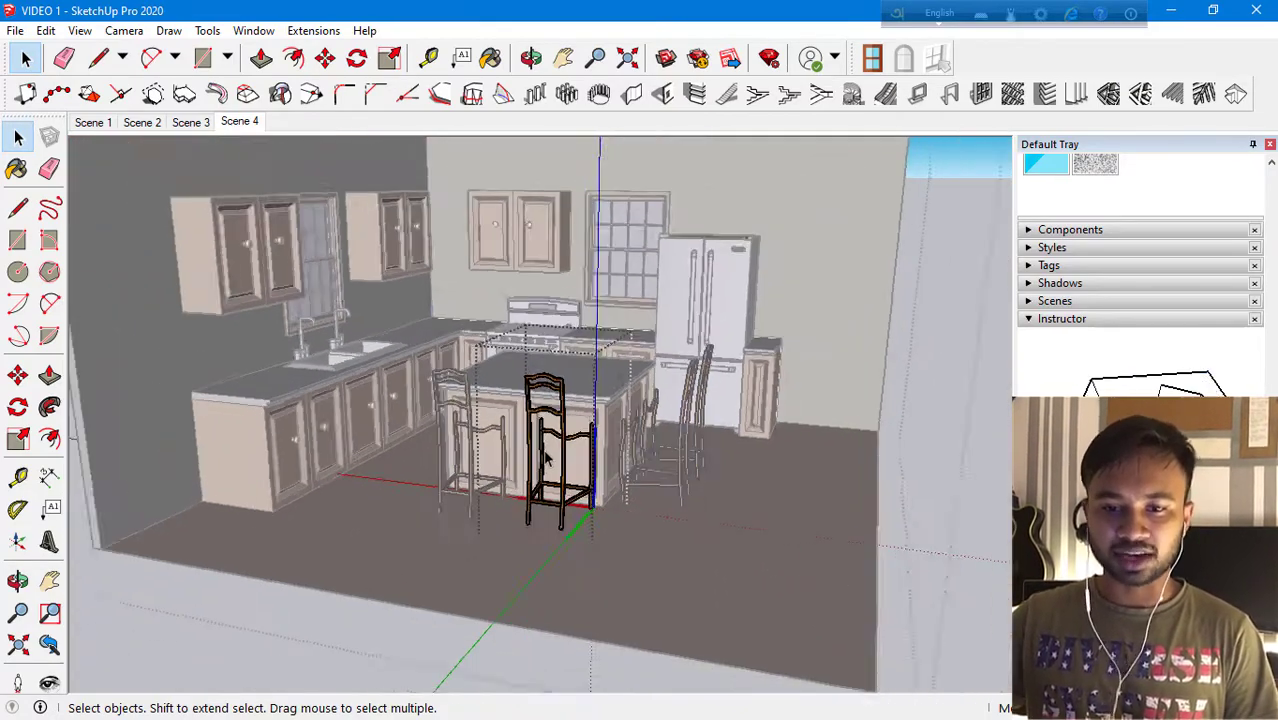
{"action": "left_click", "coordinate": [882, 496]}
{"action": "scroll", "coordinate": [650, 445], "scroll_direction": "up", "scroll_amount": 10}
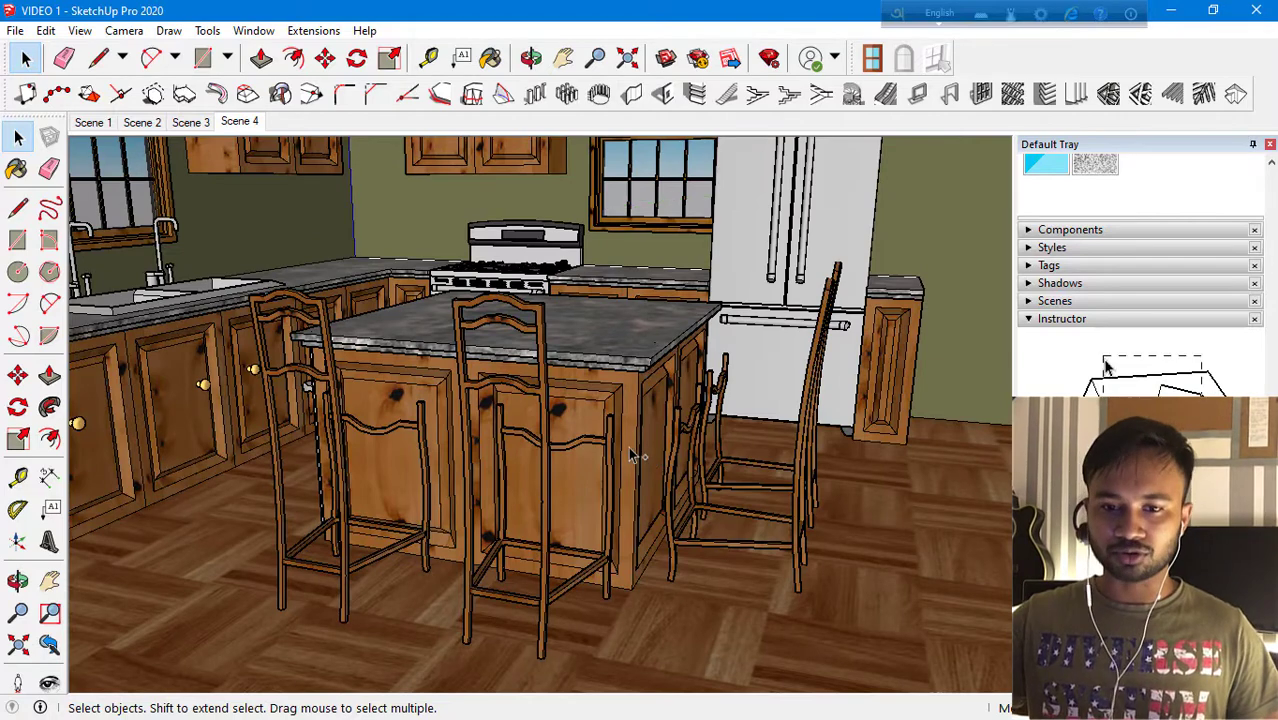
{"action": "double_click", "coordinate": [648, 447]}
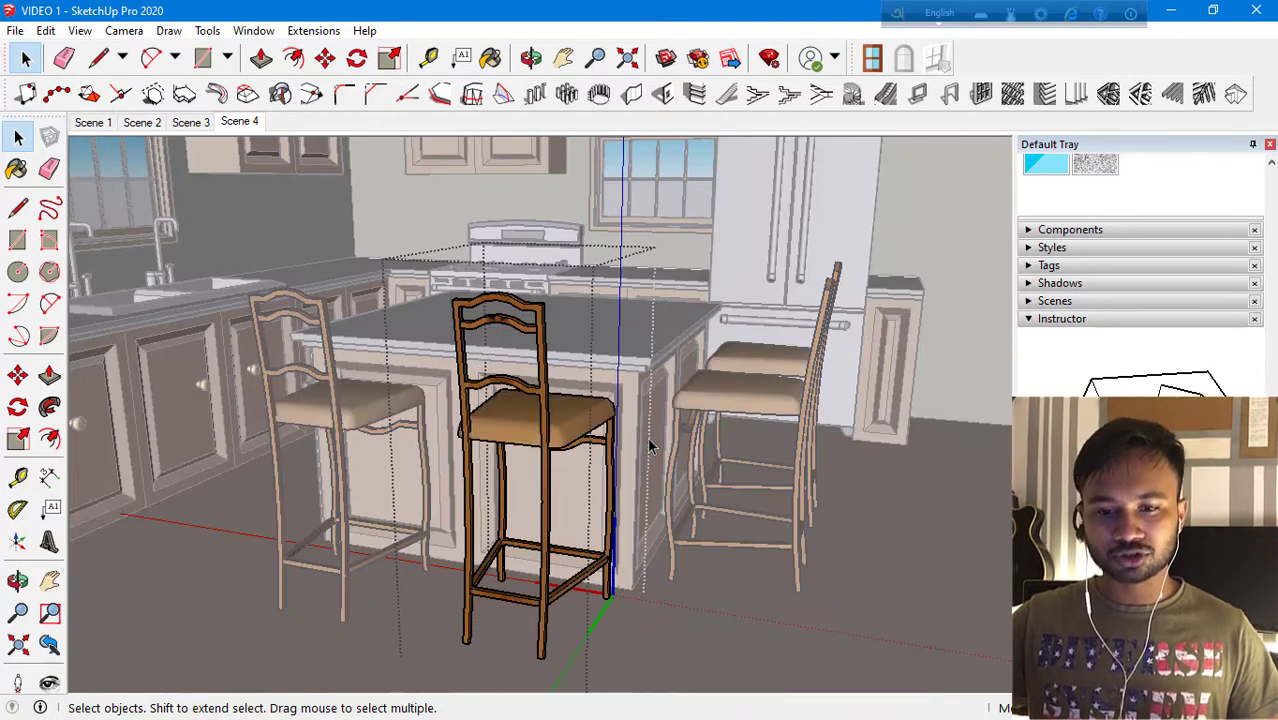
{"action": "scroll", "coordinate": [519, 383], "scroll_direction": "down", "scroll_amount": 10}
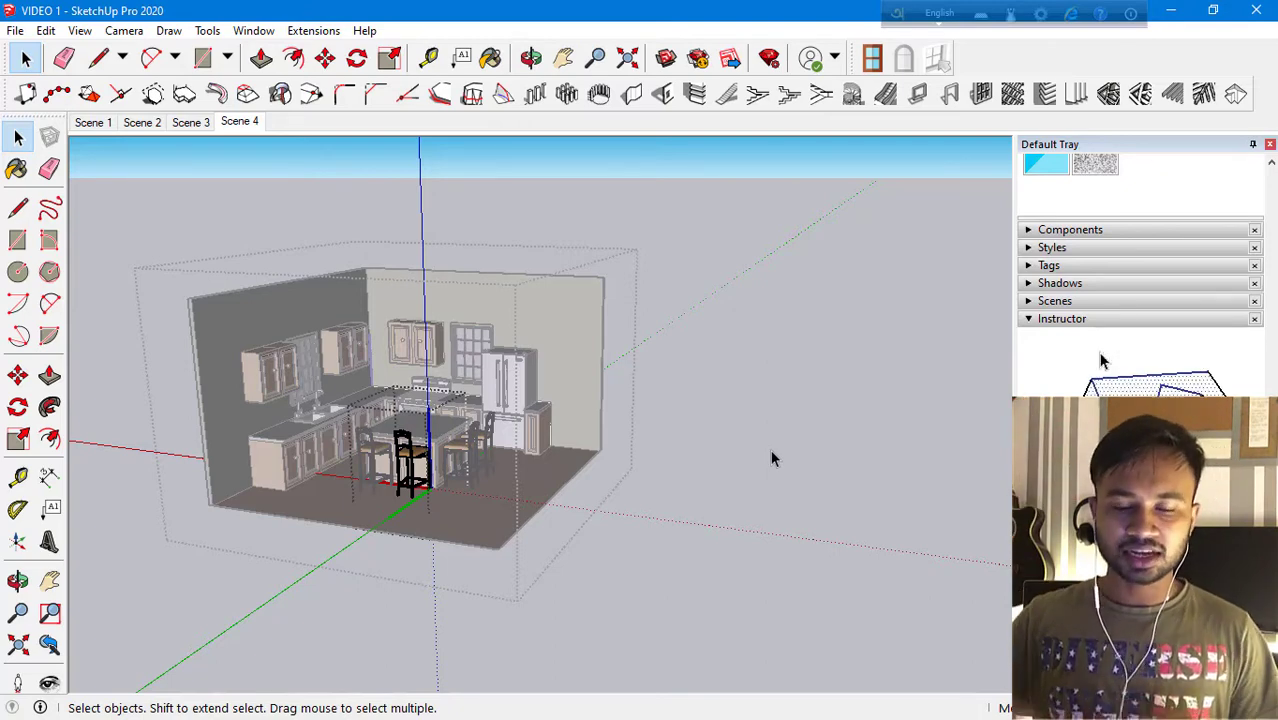
{"action": "key", "text": "Escape"}
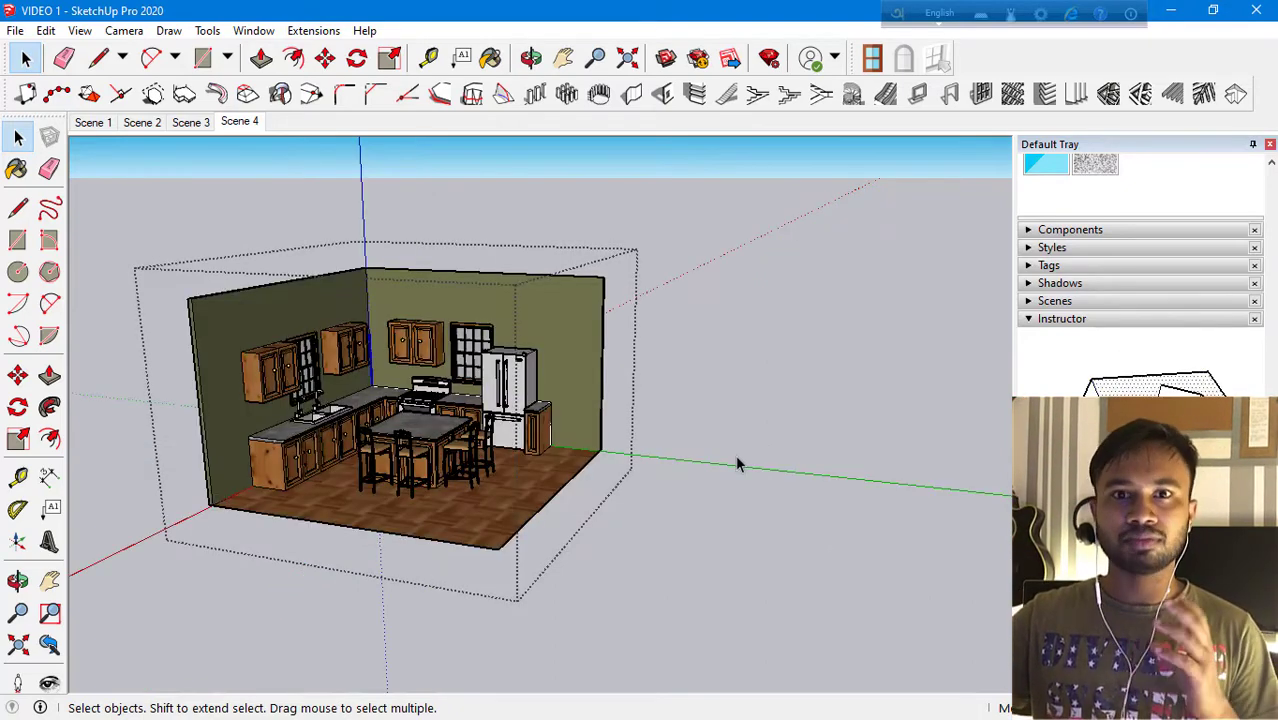
{"action": "scroll", "coordinate": [665, 472], "scroll_direction": "down", "scroll_amount": 4}
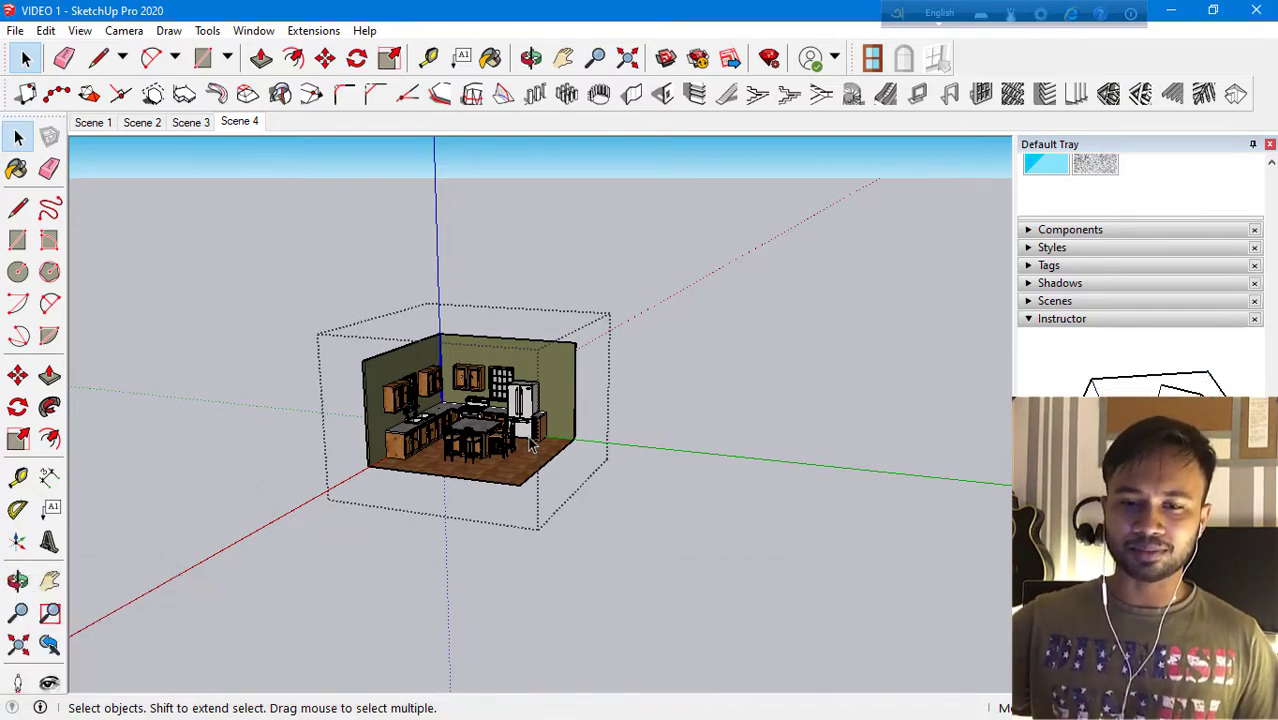
{"action": "scroll", "coordinate": [537, 372], "scroll_direction": "down", "scroll_amount": 6}
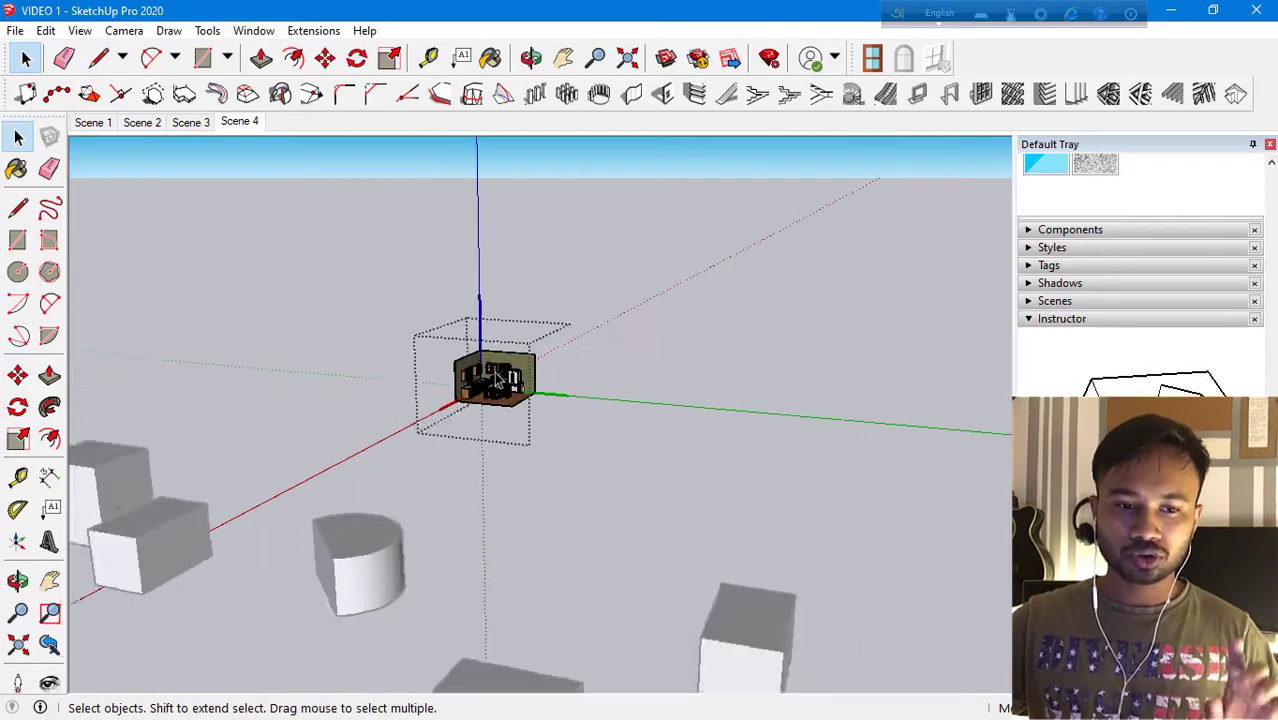
{"action": "scroll", "coordinate": [485, 368], "scroll_direction": "down", "scroll_amount": 5}
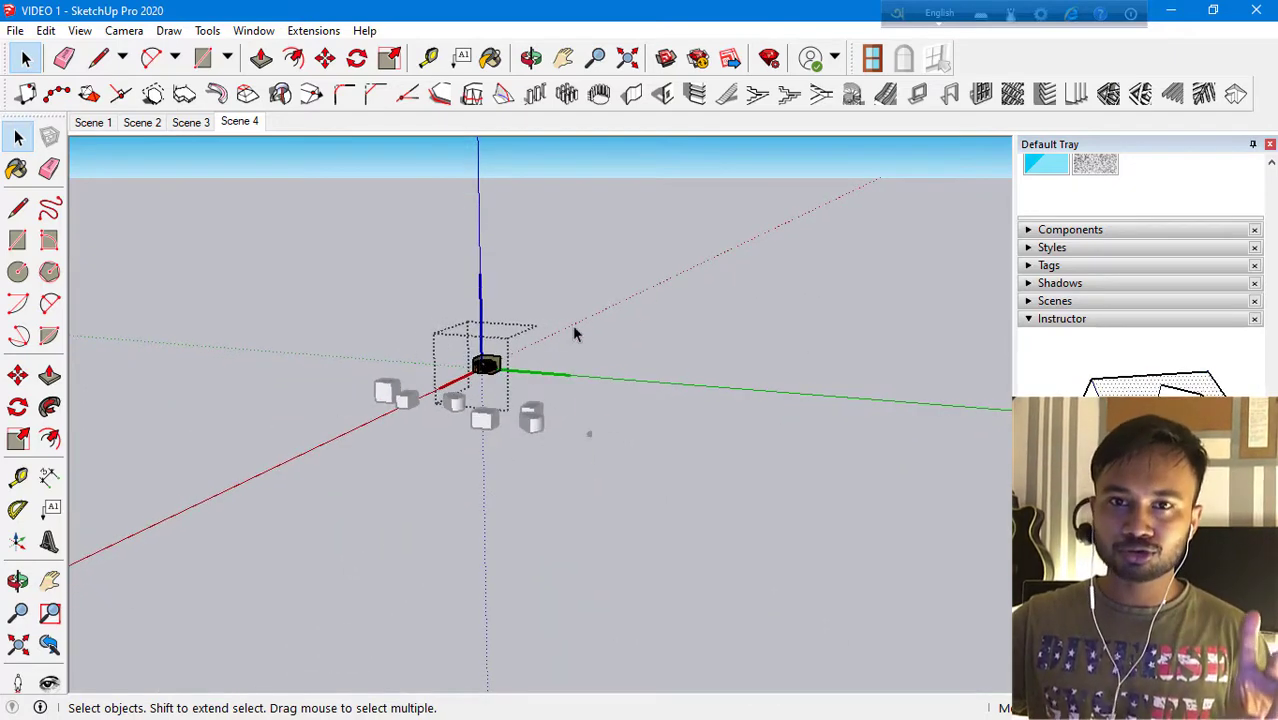
{"action": "middle_click_drag", "start_coordinate": [642, 314], "coordinate": [616, 385]}
{"action": "scroll", "coordinate": [587, 438], "scroll_direction": "up", "scroll_amount": 5}
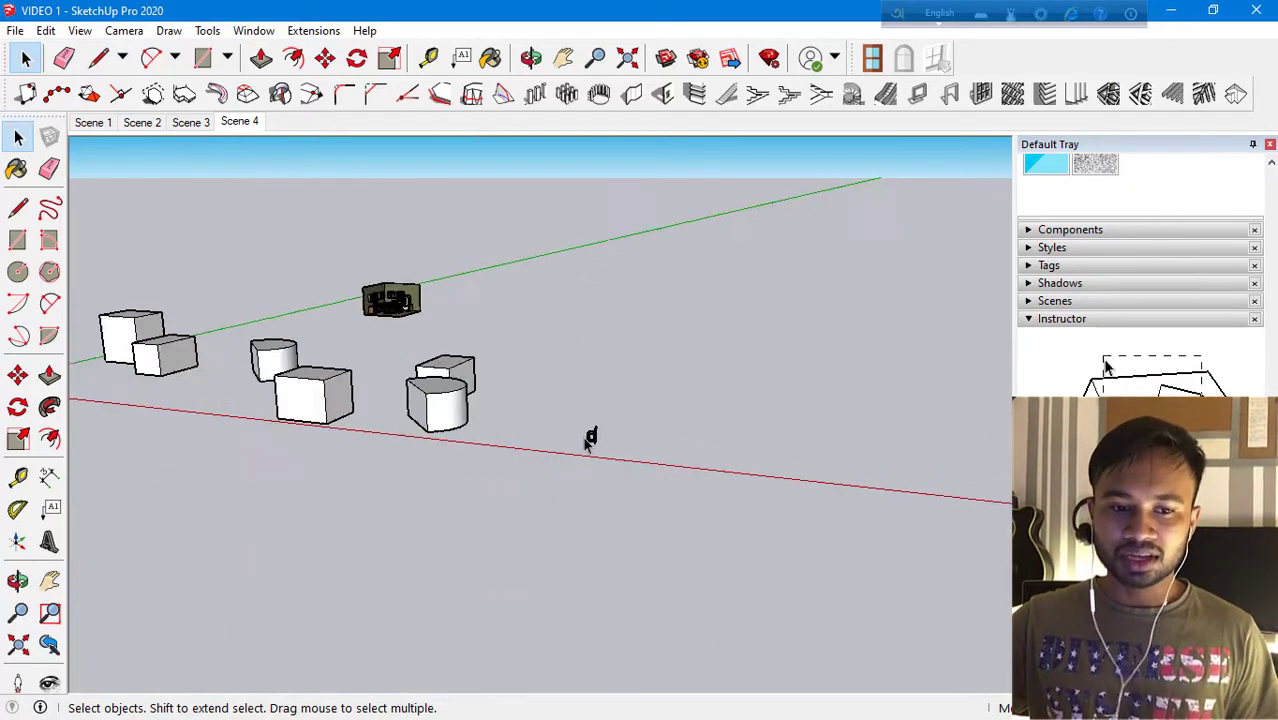
{"action": "scroll", "coordinate": [587, 440], "scroll_direction": "up", "scroll_amount": 3}
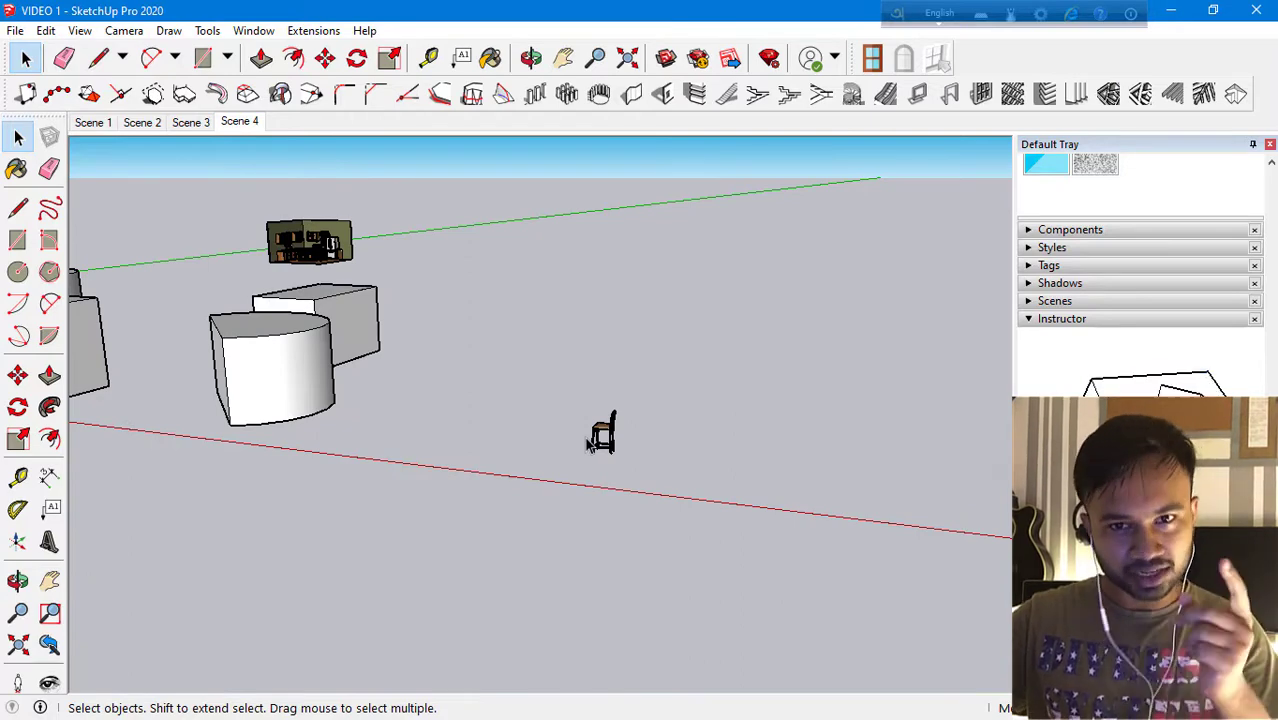
{"action": "scroll", "coordinate": [590, 455], "scroll_direction": "up", "scroll_amount": 8}
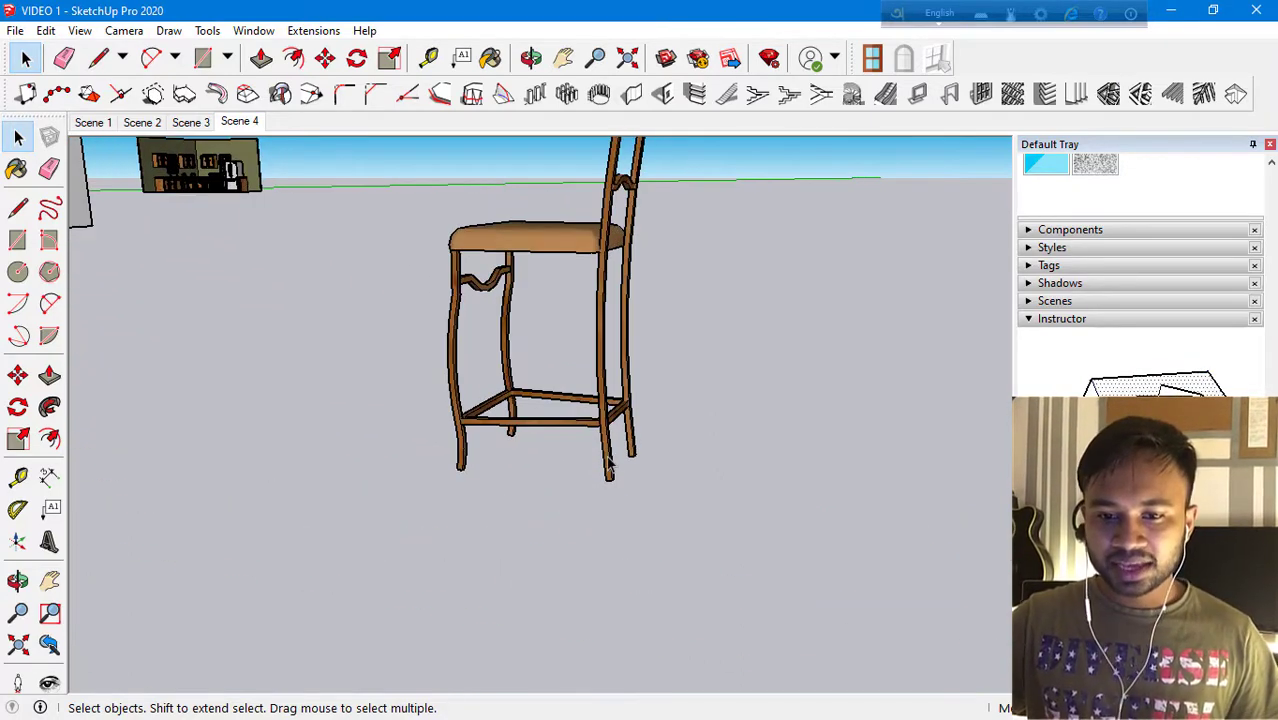
Copy the bar stool once along the red axis using Move with Ctrl.
{"action": "left_click", "coordinate": [608, 462]}
{"action": "scroll", "coordinate": [608, 462], "scroll_direction": "down", "scroll_amount": 3}
{"action": "left_click", "coordinate": [17, 375]}
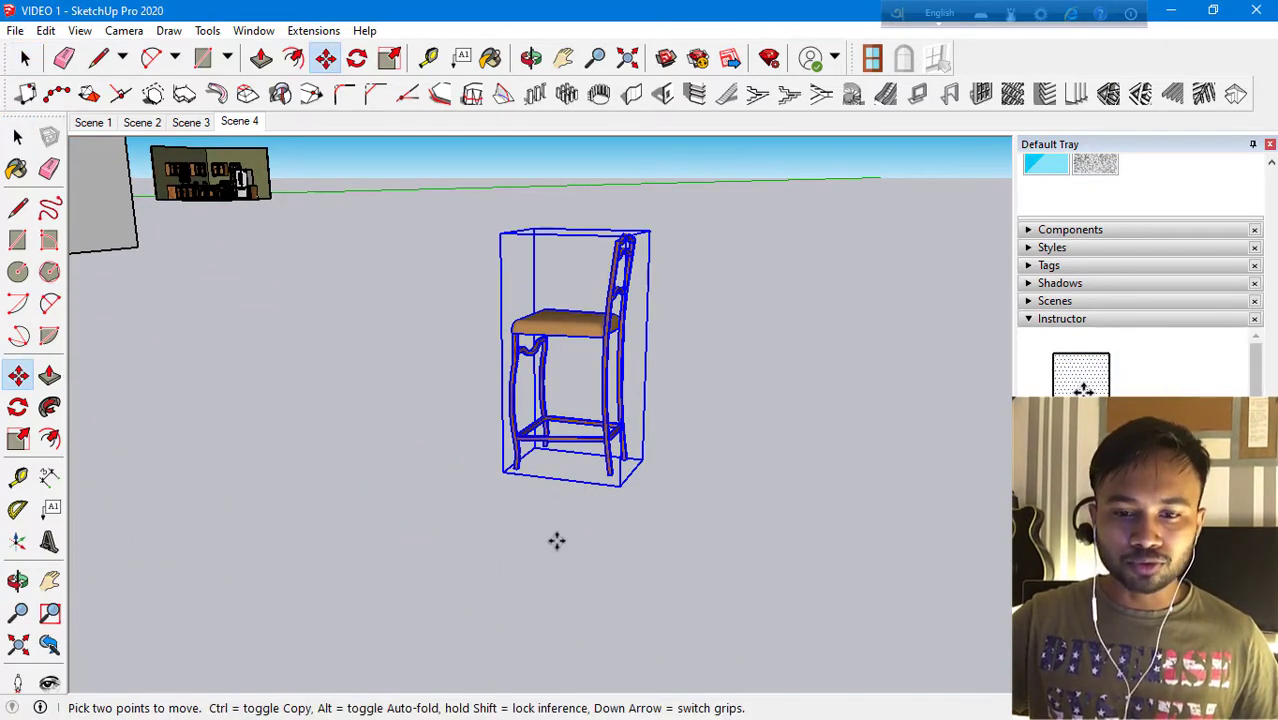
{"action": "left_click", "coordinate": [612, 474]}
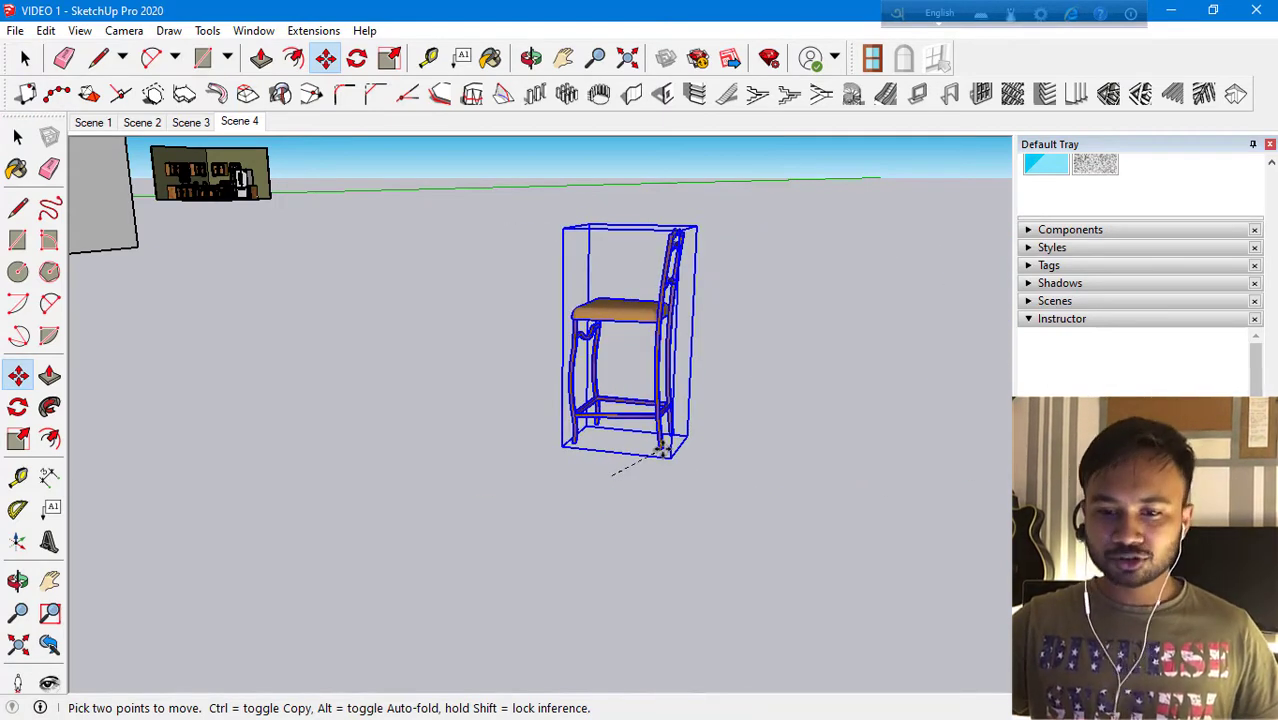
{"action": "key", "text": "ctrl"}
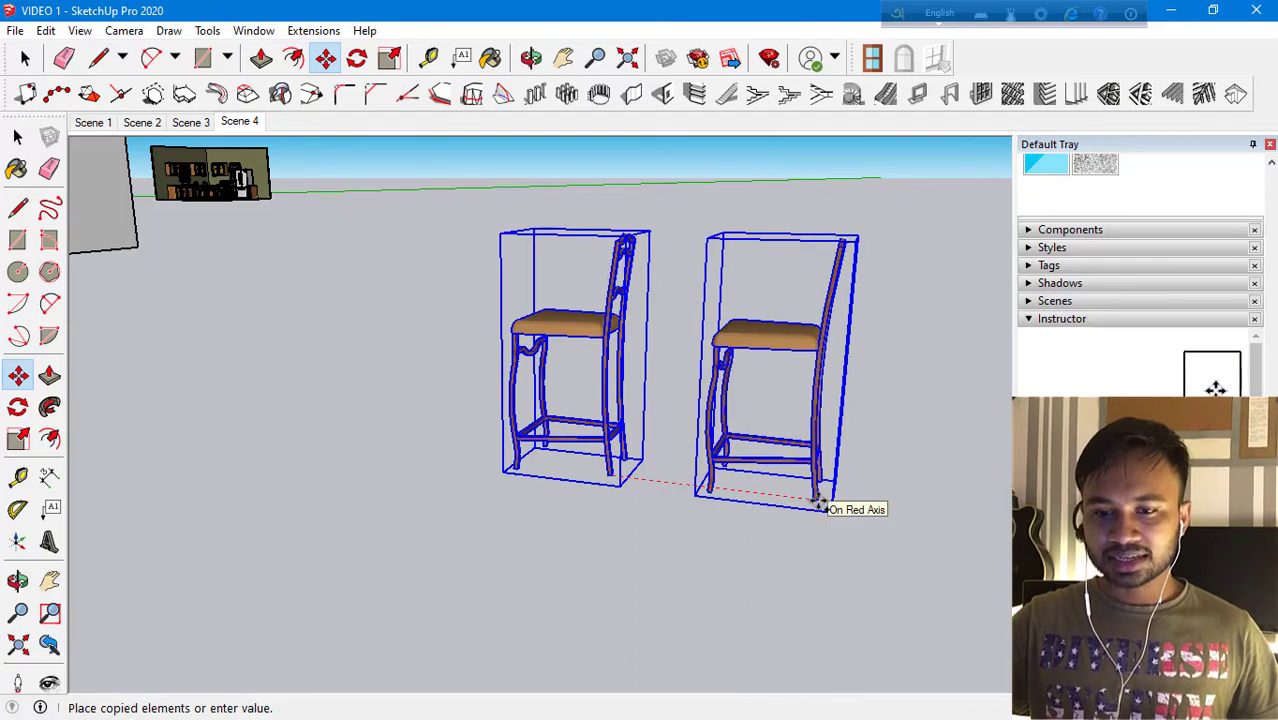
{"action": "left_click", "coordinate": [819, 500]}
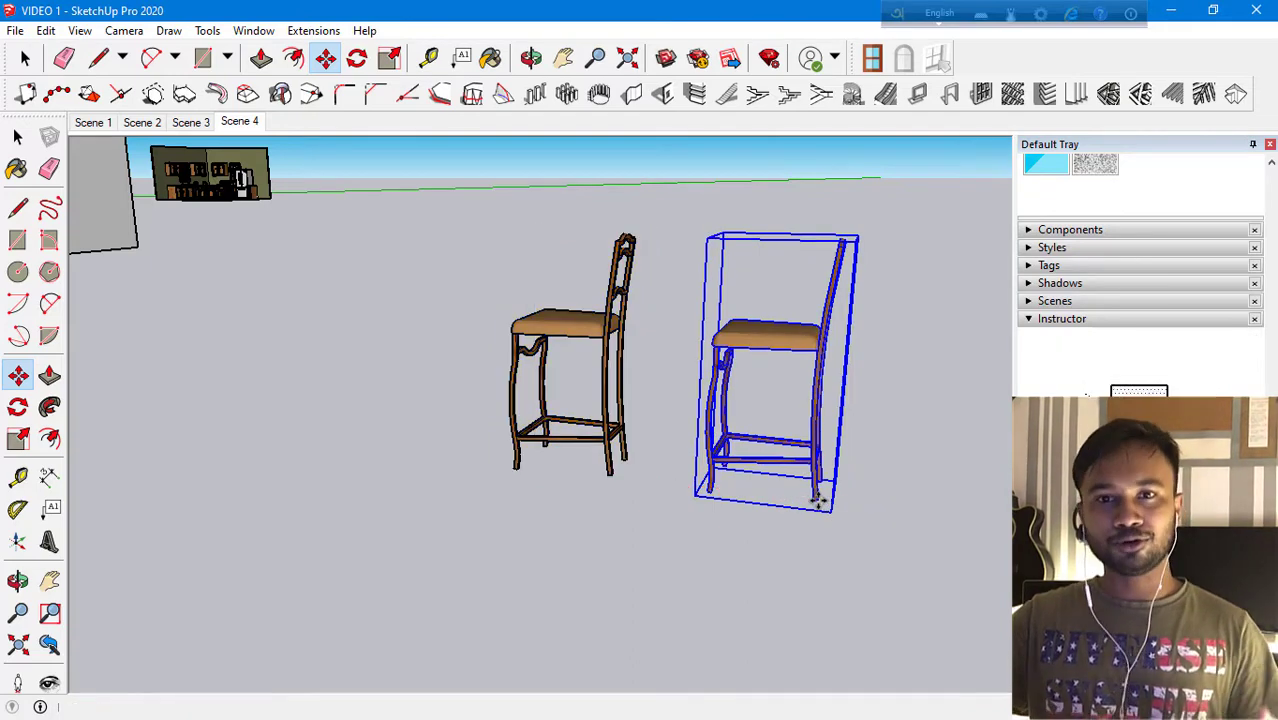
Add two more stool copies along the red axis to complete a row of four.
{"action": "scroll", "coordinate": [333, 456], "scroll_direction": "down", "scroll_amount": 2}
{"action": "left_click", "coordinate": [652, 475]}
{"action": "key", "text": "ctrl"}
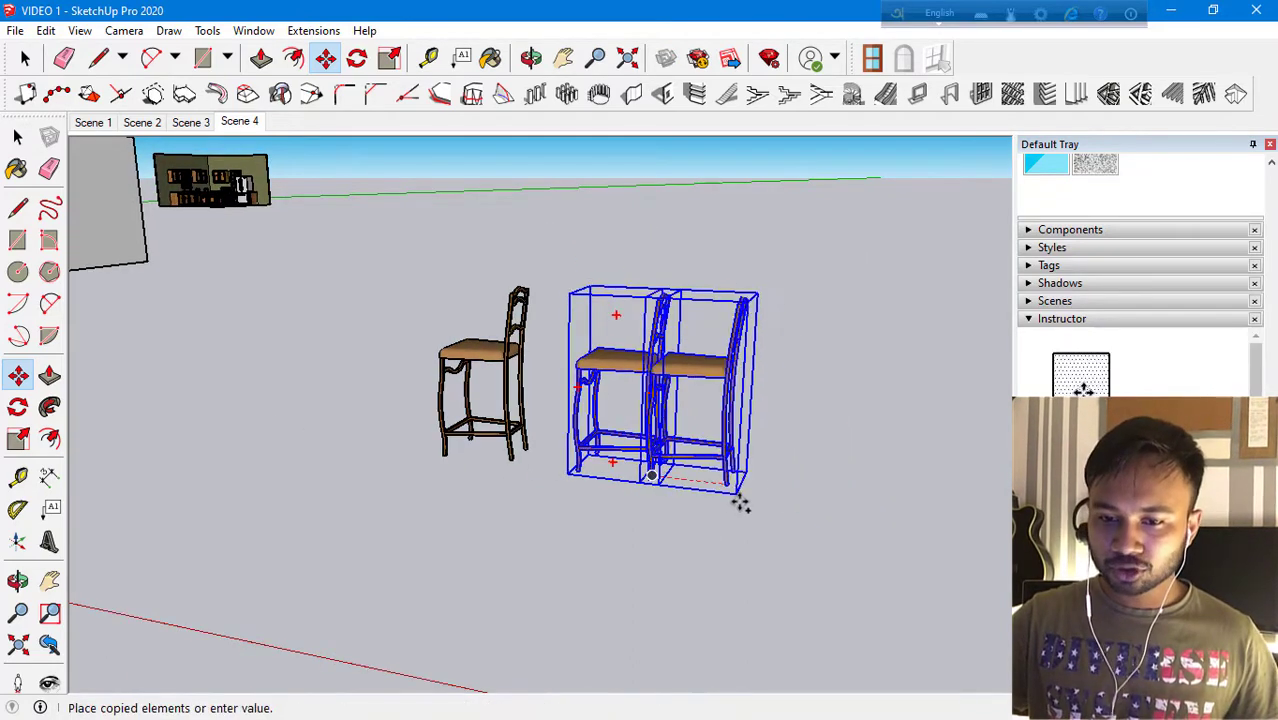
{"action": "left_click", "coordinate": [797, 513]}
{"action": "left_click", "coordinate": [807, 499]}
{"action": "key", "text": "ctrl"}
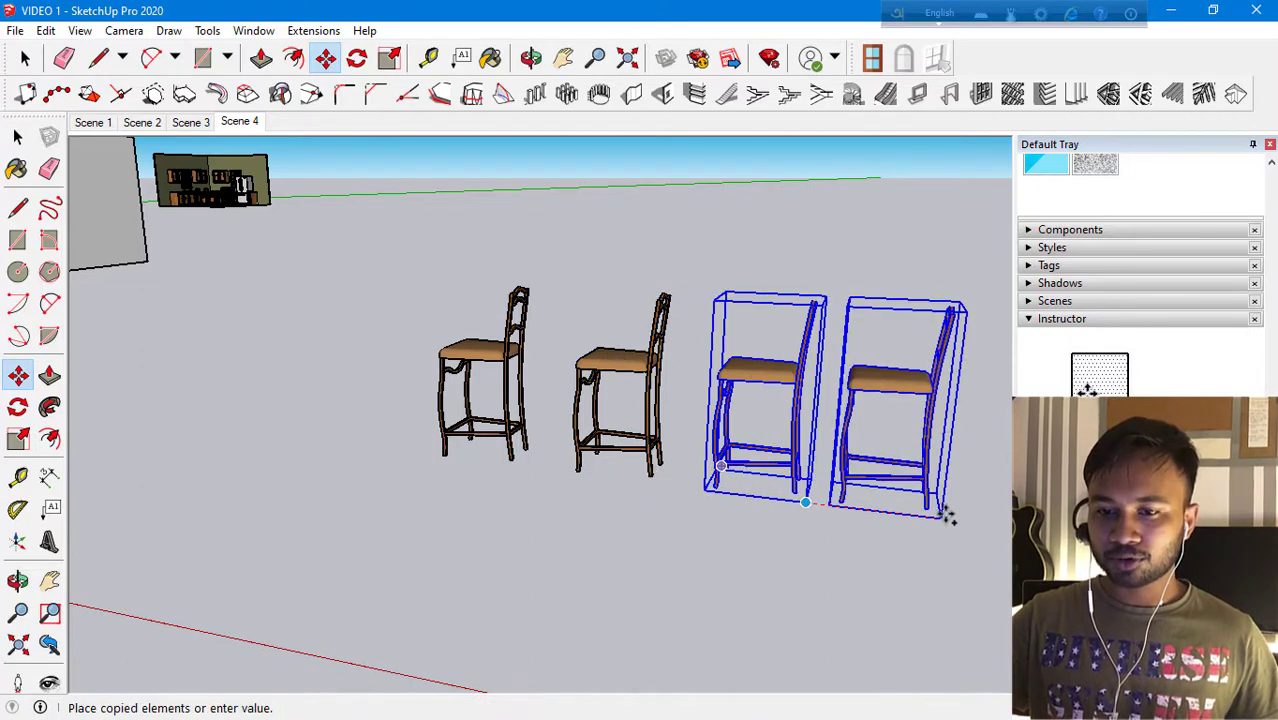
{"action": "left_click", "coordinate": [963, 523]}
{"action": "scroll", "coordinate": [282, 479], "scroll_direction": "down", "scroll_amount": 5}
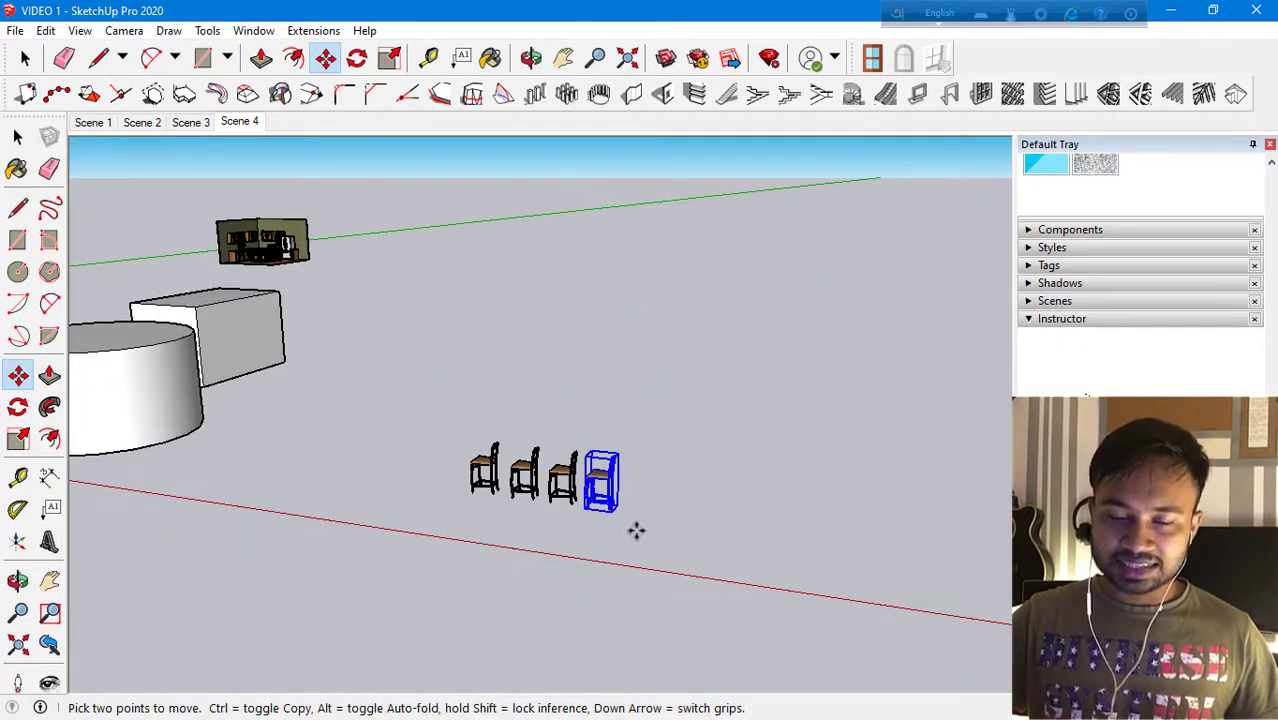
Rotate-copy the end stool twice around a floor pivot, swinging both copies away from the row.
{"action": "left_click", "coordinate": [17, 406]}
{"action": "scroll", "coordinate": [633, 481], "scroll_direction": "up", "scroll_amount": 6}
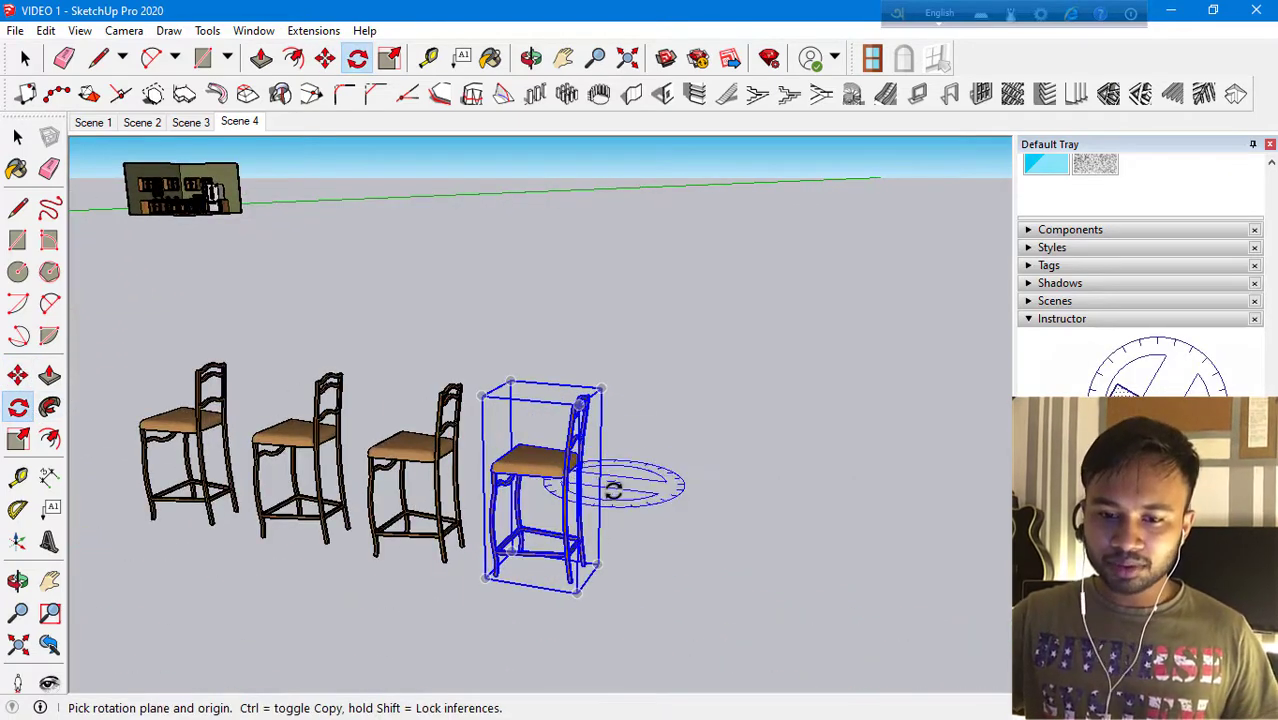
{"action": "scroll", "coordinate": [614, 497], "scroll_direction": "down", "scroll_amount": 5}
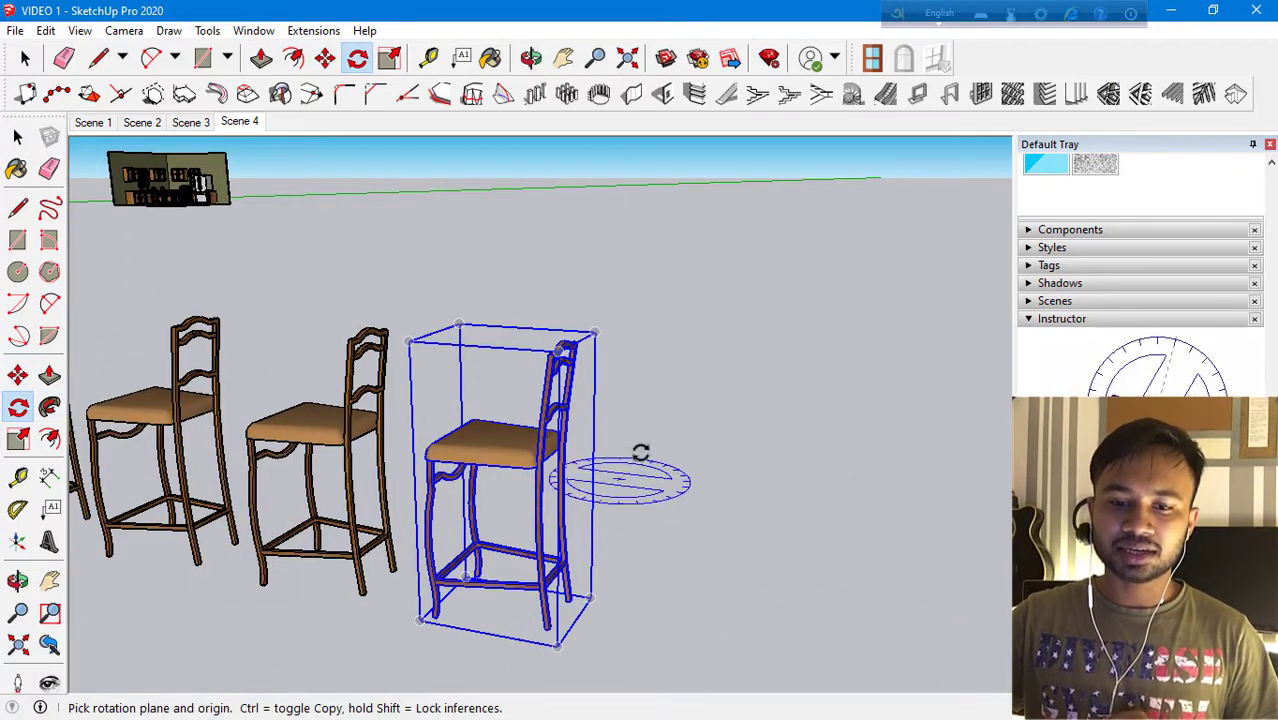
{"action": "left_click", "coordinate": [431, 564]}
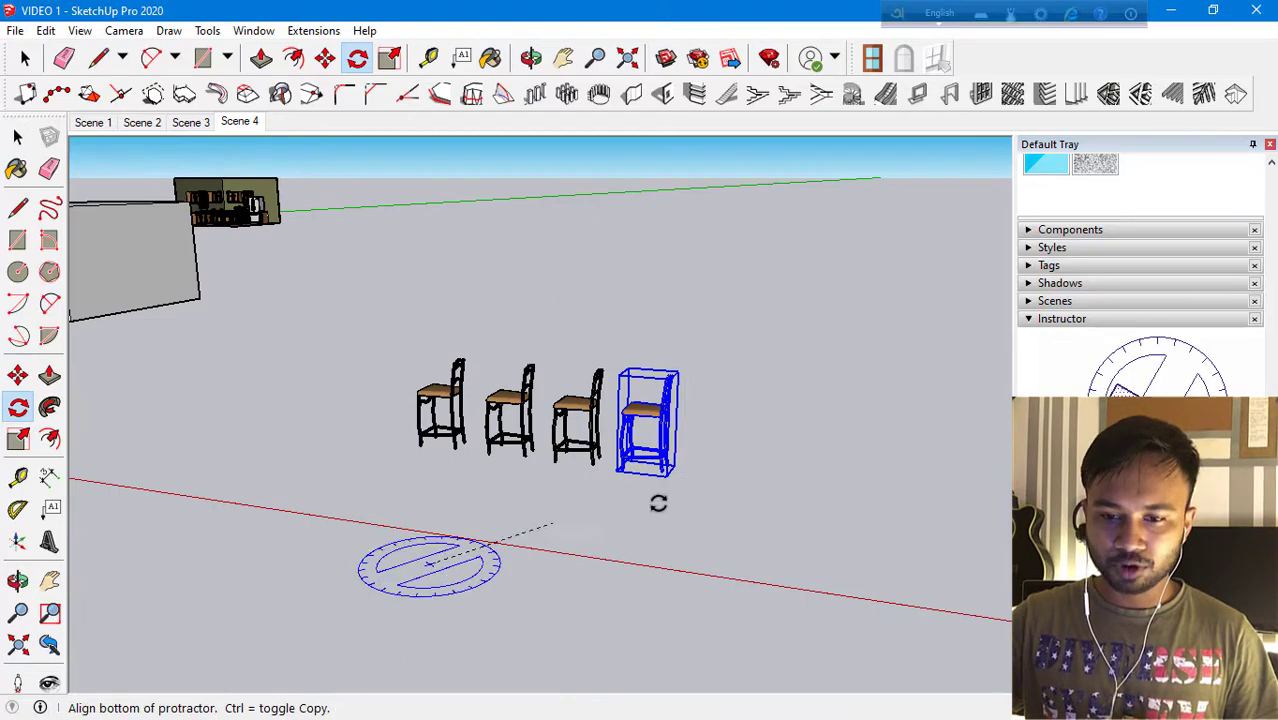
{"action": "left_click", "coordinate": [662, 474]}
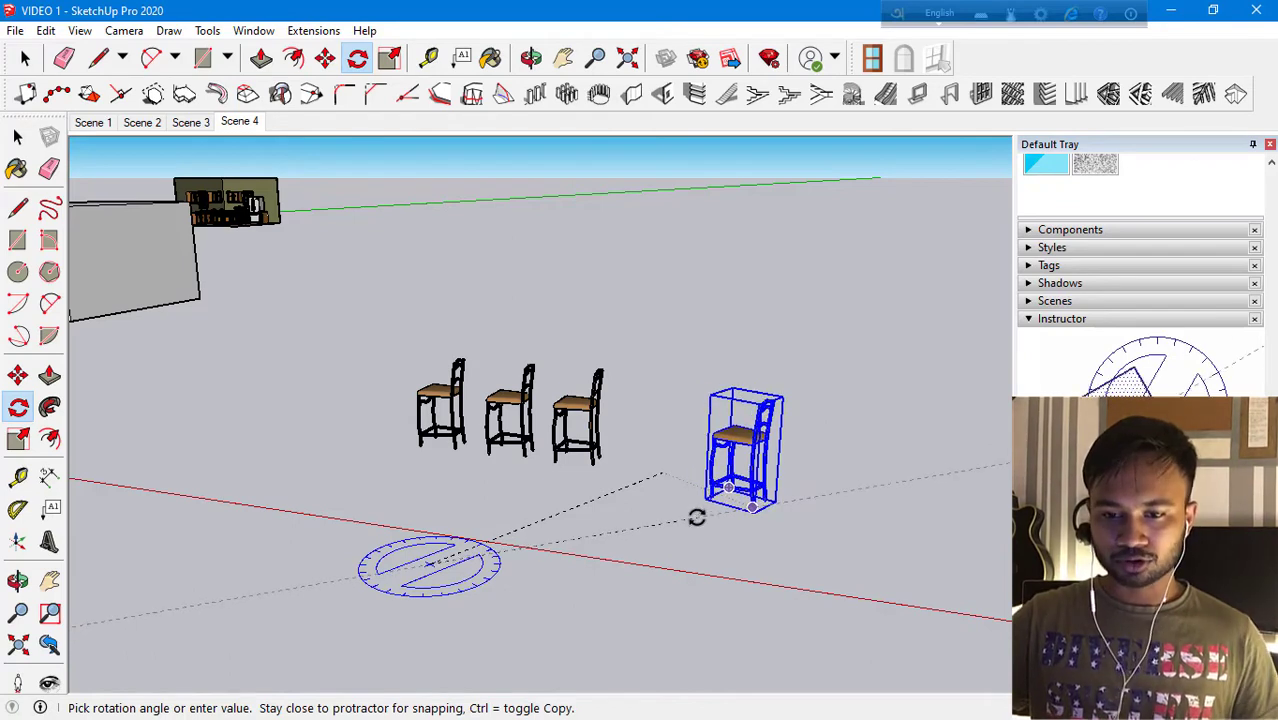
{"action": "left_click", "coordinate": [720, 528]}
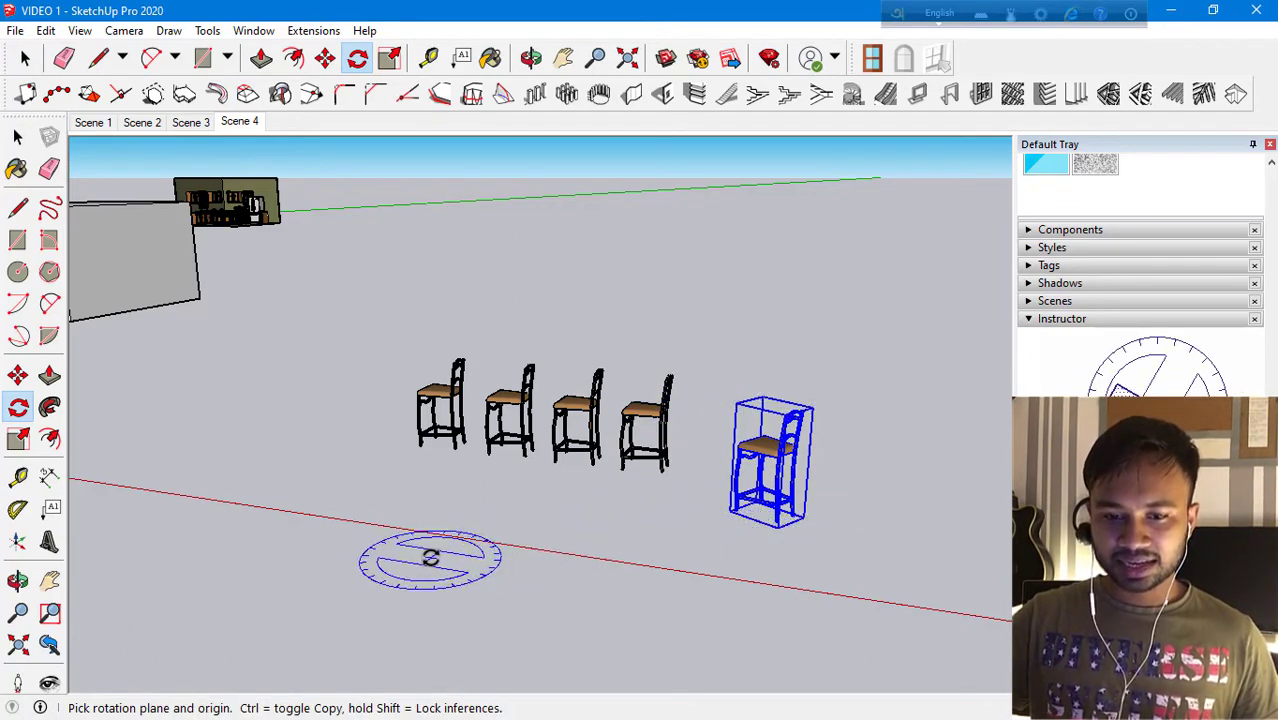
{"action": "left_click", "coordinate": [430, 557]}
{"action": "left_click", "coordinate": [777, 520]}
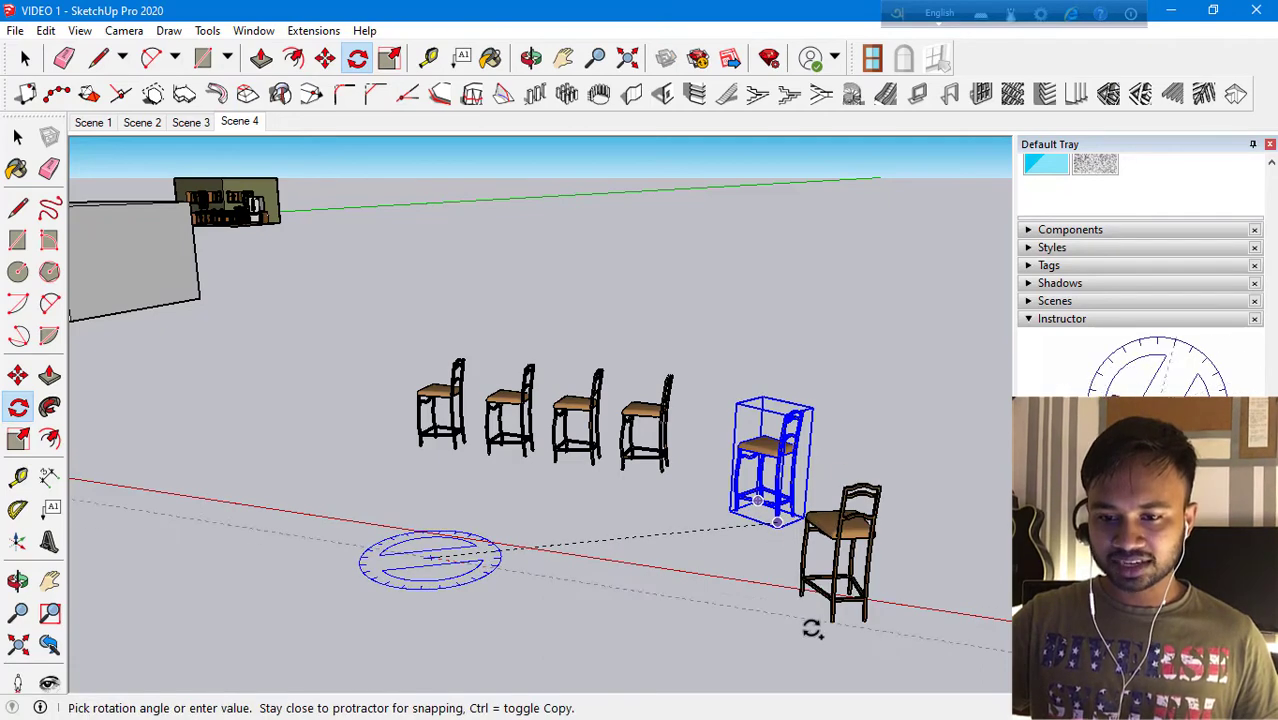
{"action": "left_click", "coordinate": [812, 628]}
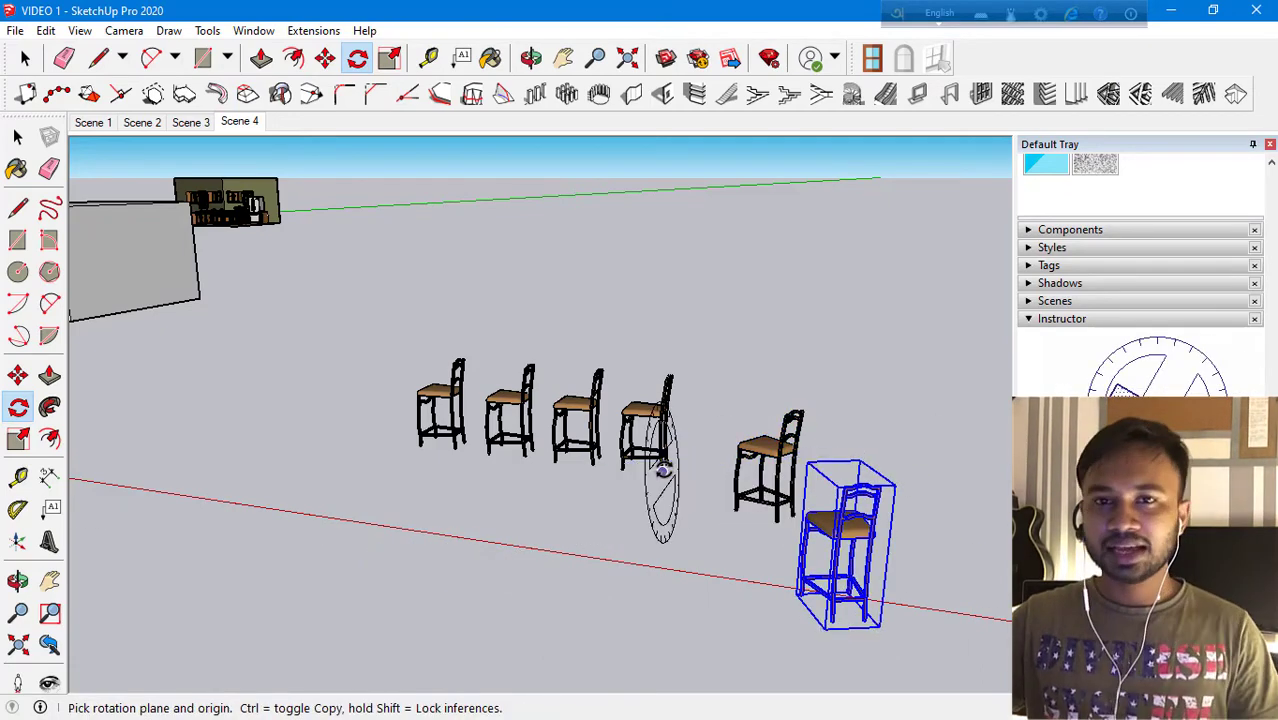
{"action": "middle_click_drag", "start_coordinate": [662, 500], "coordinate": [735, 460]}
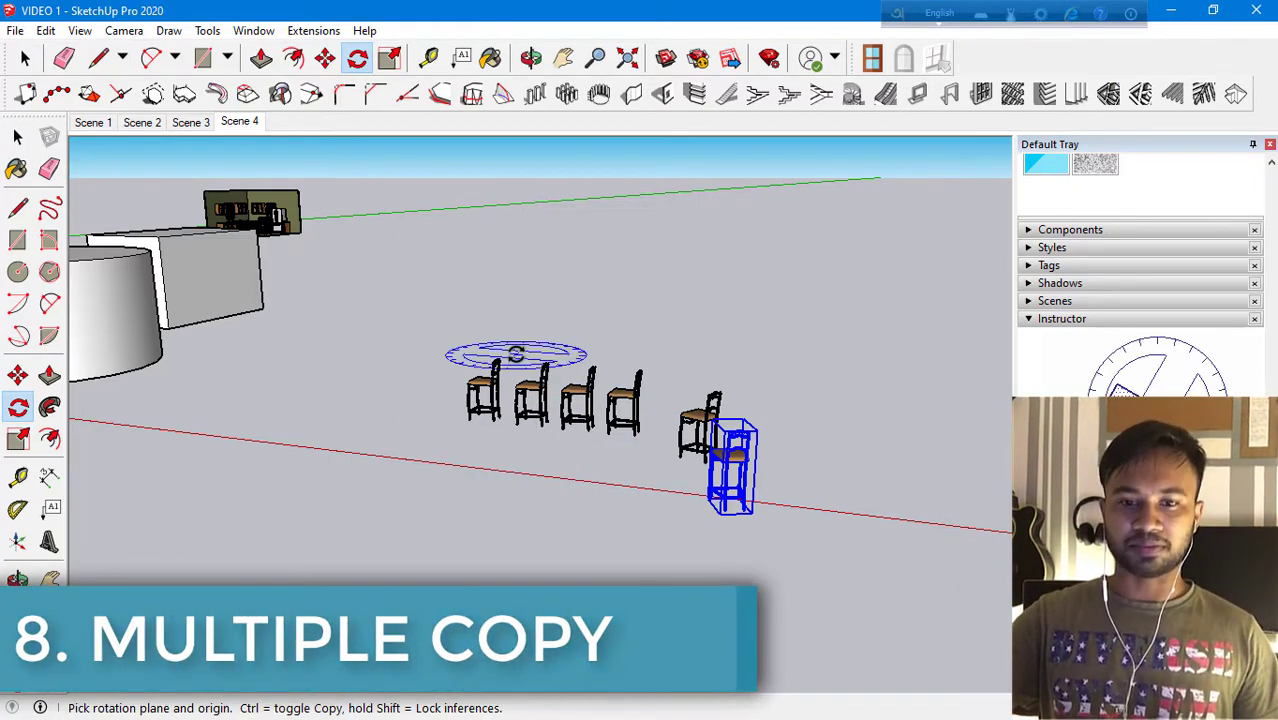
Delete the fourth stool in the row.
{"action": "scroll", "coordinate": [540, 455], "scroll_direction": "up", "scroll_amount": 2}
{"action": "left_click", "coordinate": [17, 137]}
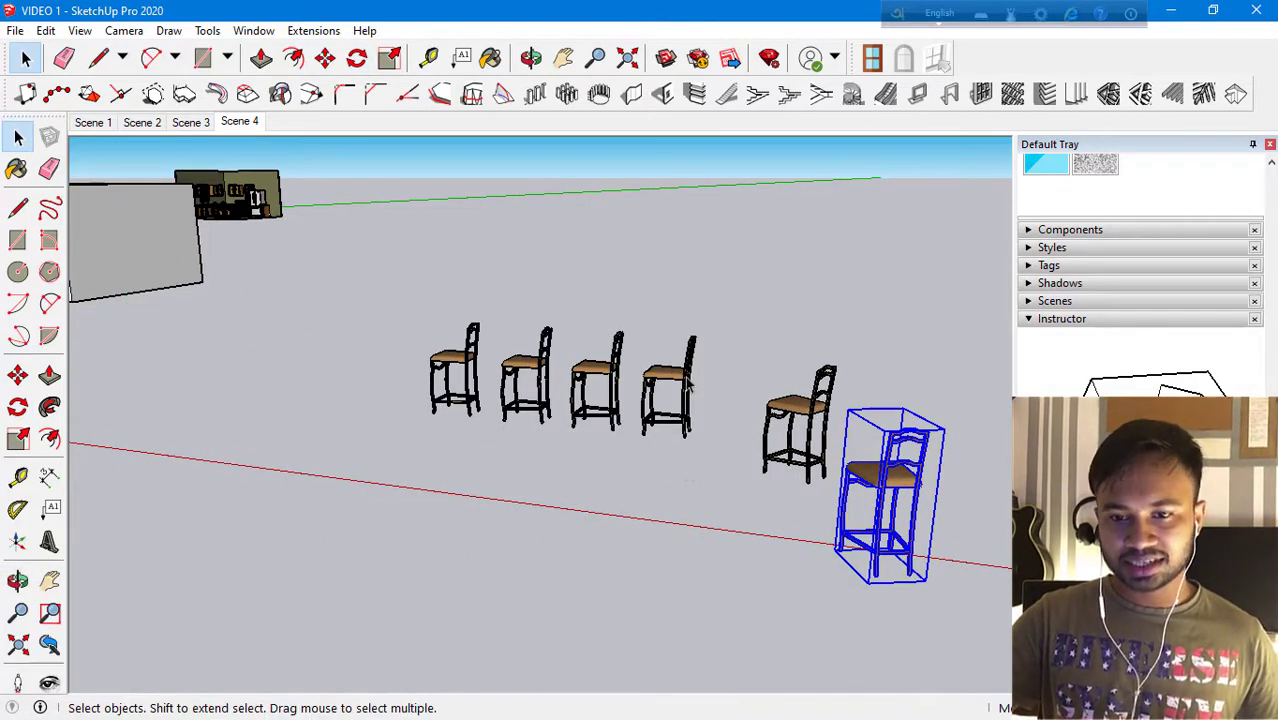
{"action": "scroll", "coordinate": [688, 384], "scroll_direction": "up", "scroll_amount": 2}
{"action": "left_click", "coordinate": [675, 378]}
{"action": "key", "text": "Delete"}
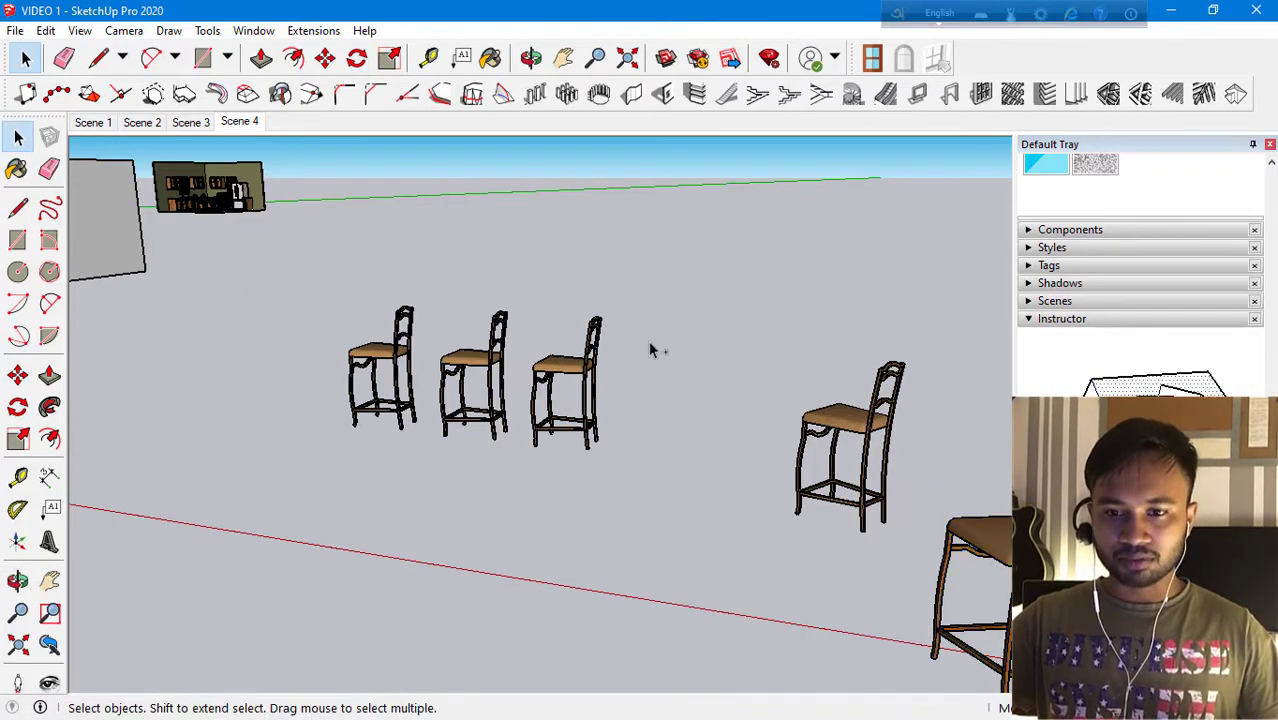
Paste a lone stool, copy it along the red axis, and repeat it as a 5x array.
{"action": "scroll", "coordinate": [234, 437], "scroll_direction": "down", "scroll_amount": 3}
{"action": "key", "text": "ctrl+v"}
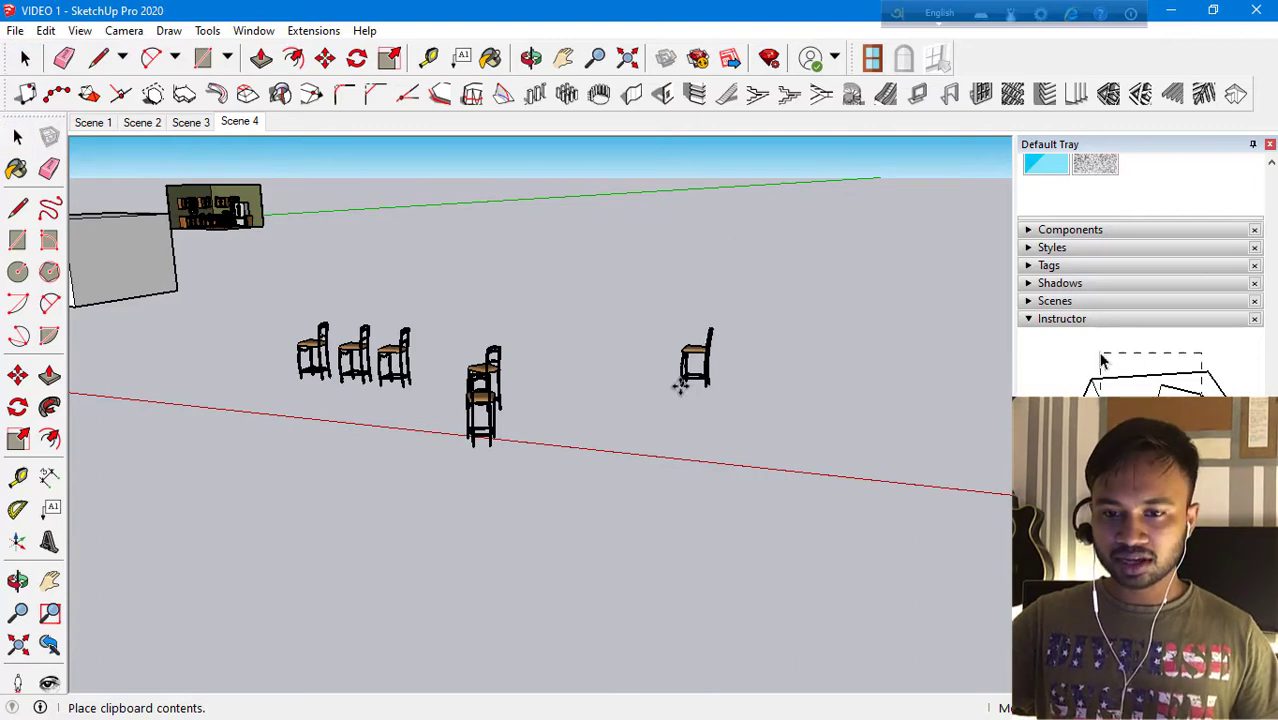
{"action": "left_click", "coordinate": [680, 388]}
{"action": "scroll", "coordinate": [690, 390], "scroll_direction": "up", "scroll_amount": 5}
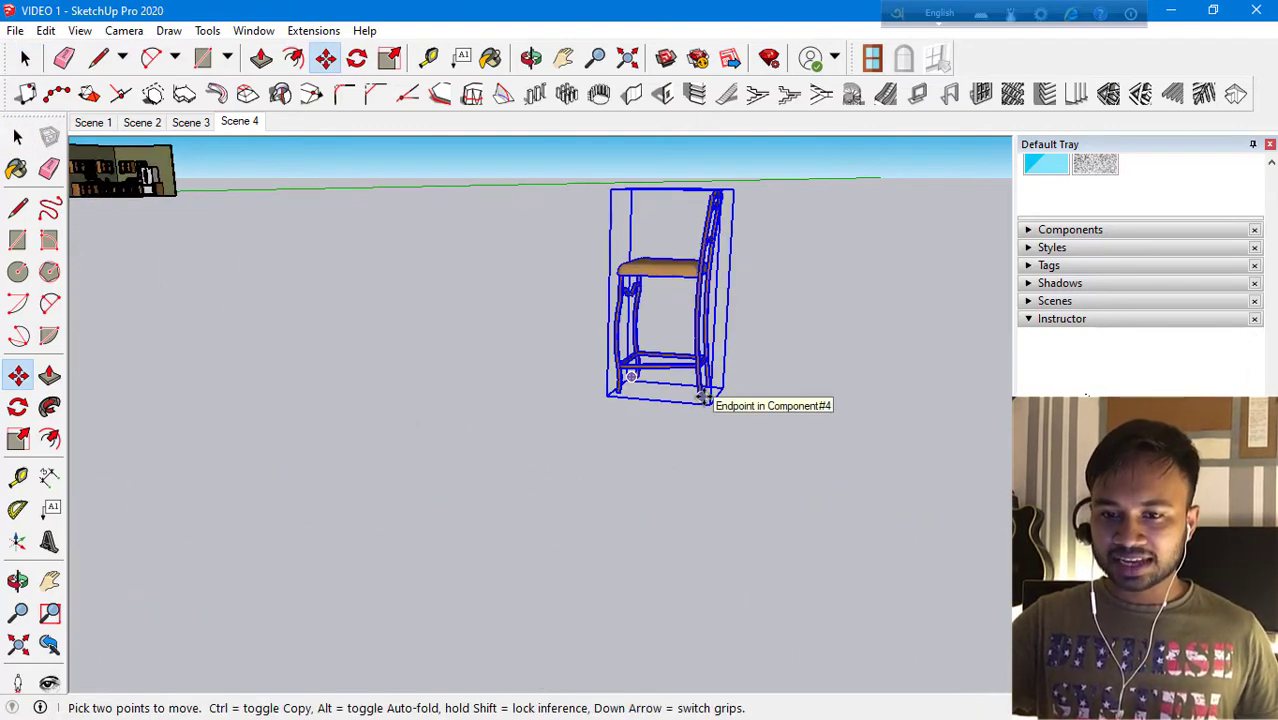
{"action": "key", "text": "ctrl"}
{"action": "left_click", "coordinate": [703, 397]}
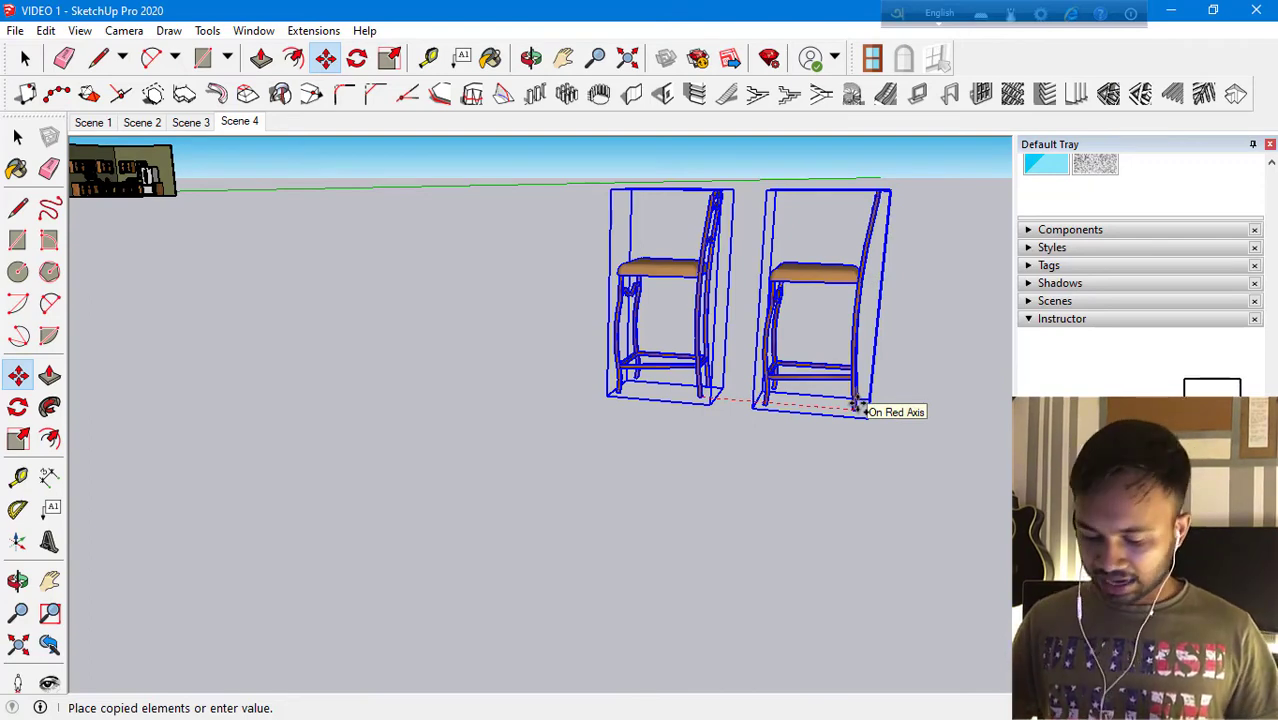
{"action": "left_click", "coordinate": [856, 405]}
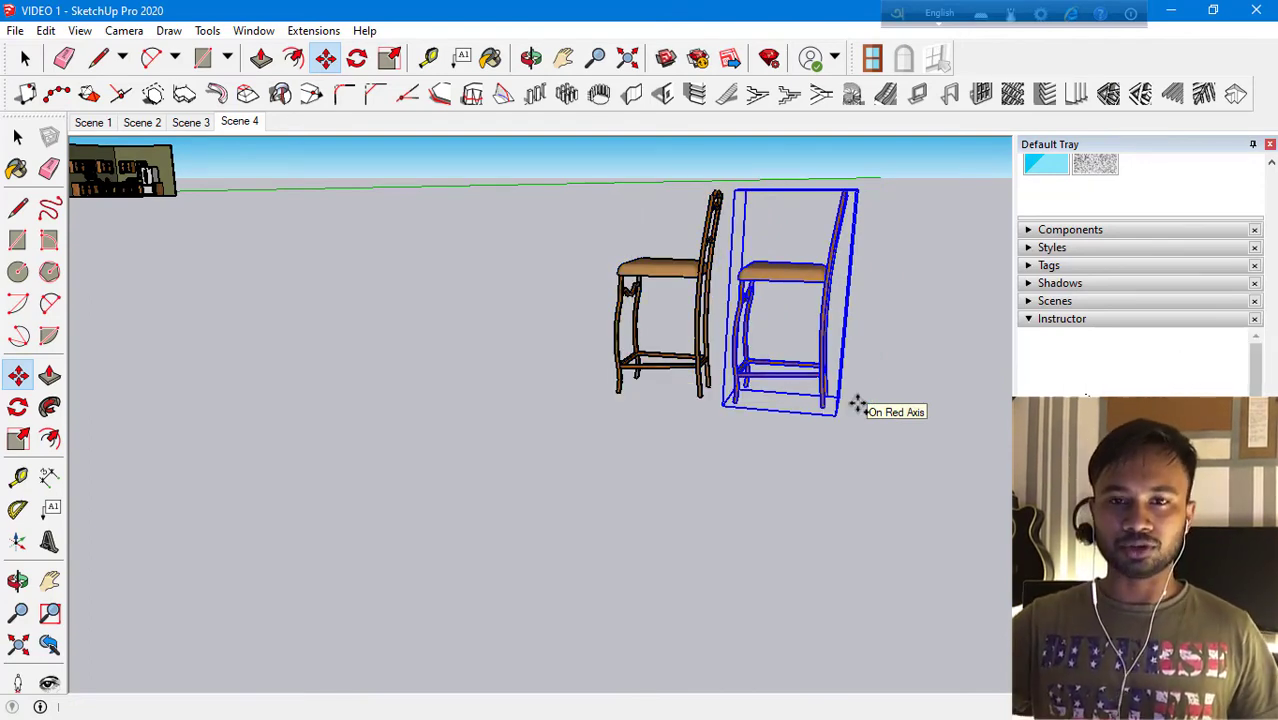
{"action": "scroll", "coordinate": [450, 513], "scroll_direction": "down", "scroll_amount": 3}
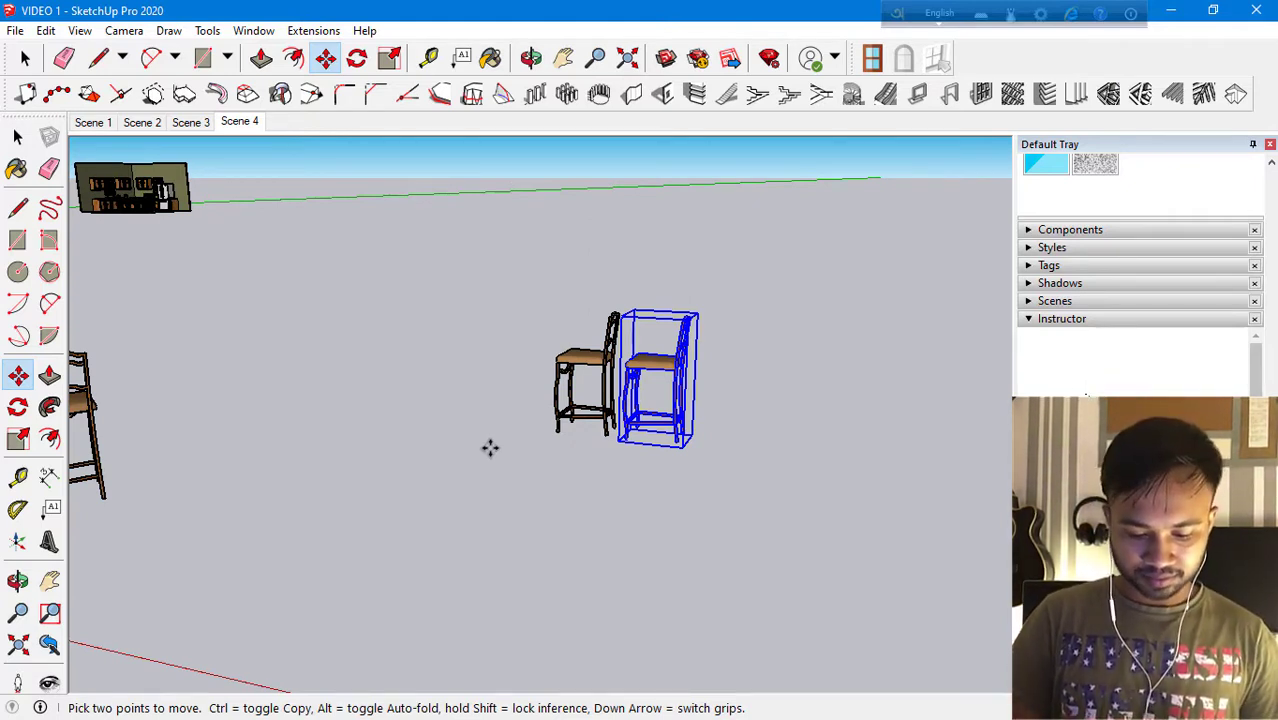
{"action": "type", "text": "5x"}
{"action": "key", "text": "Return"}
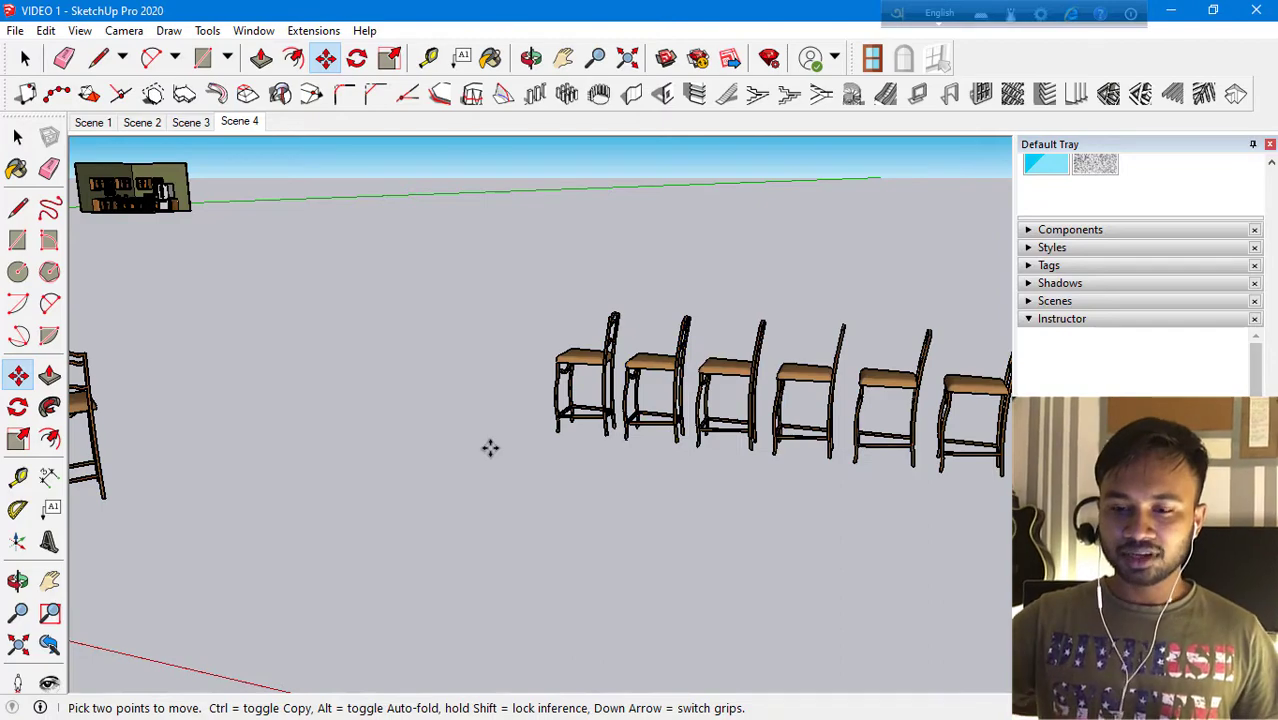
Window-select the arrayed stool row and delete it.
{"action": "scroll", "coordinate": [340, 430], "scroll_direction": "down", "scroll_amount": 8}
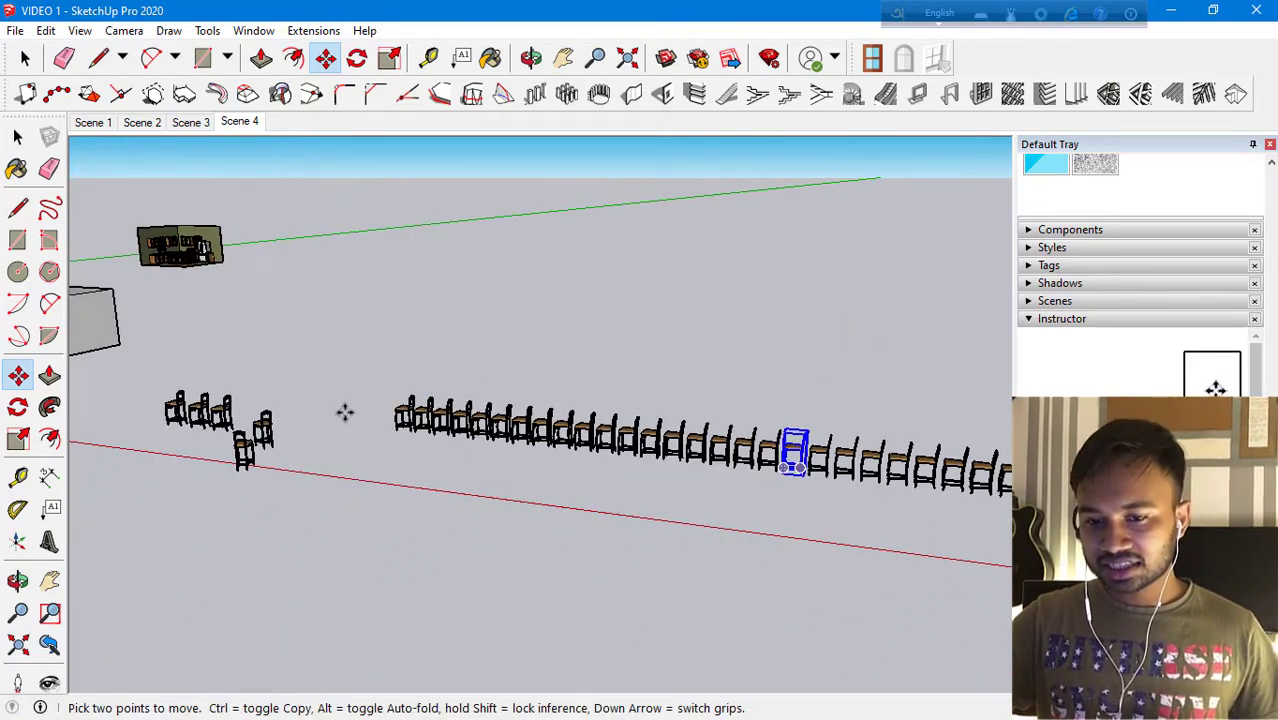
{"action": "scroll", "coordinate": [819, 462], "scroll_direction": "up", "scroll_amount": 8}
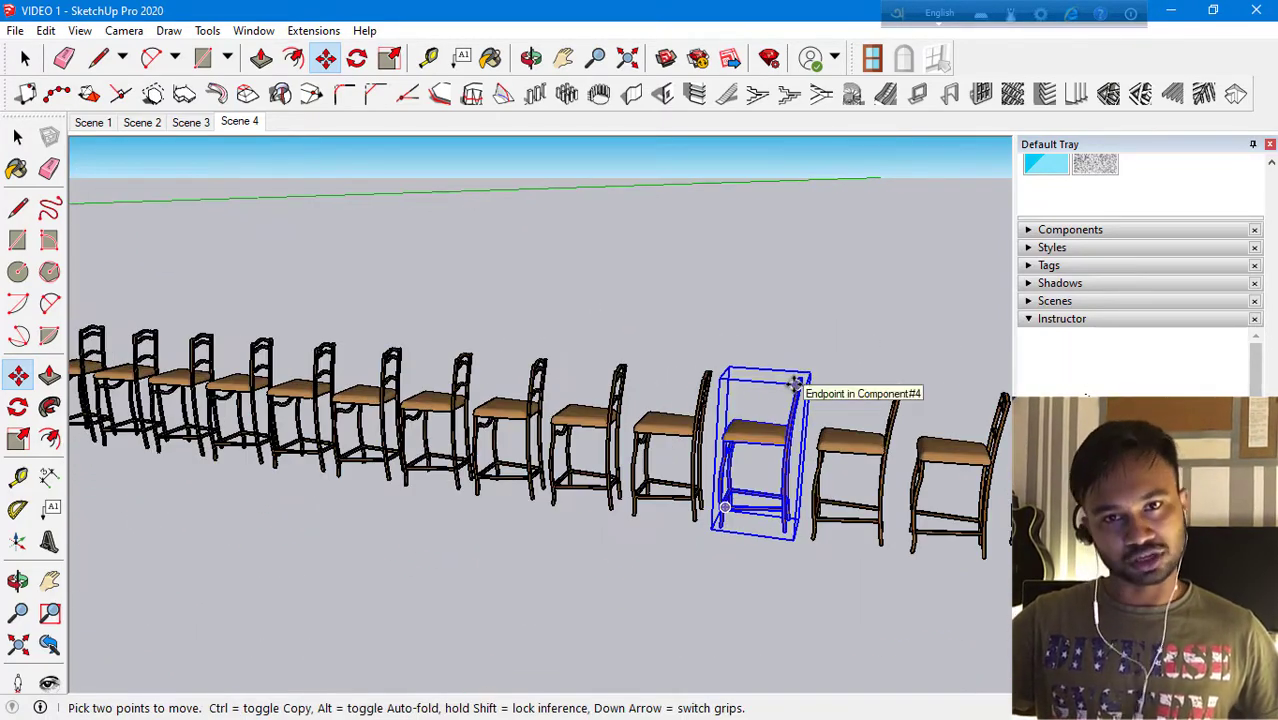
{"action": "scroll", "coordinate": [622, 470], "scroll_direction": "down", "scroll_amount": 3}
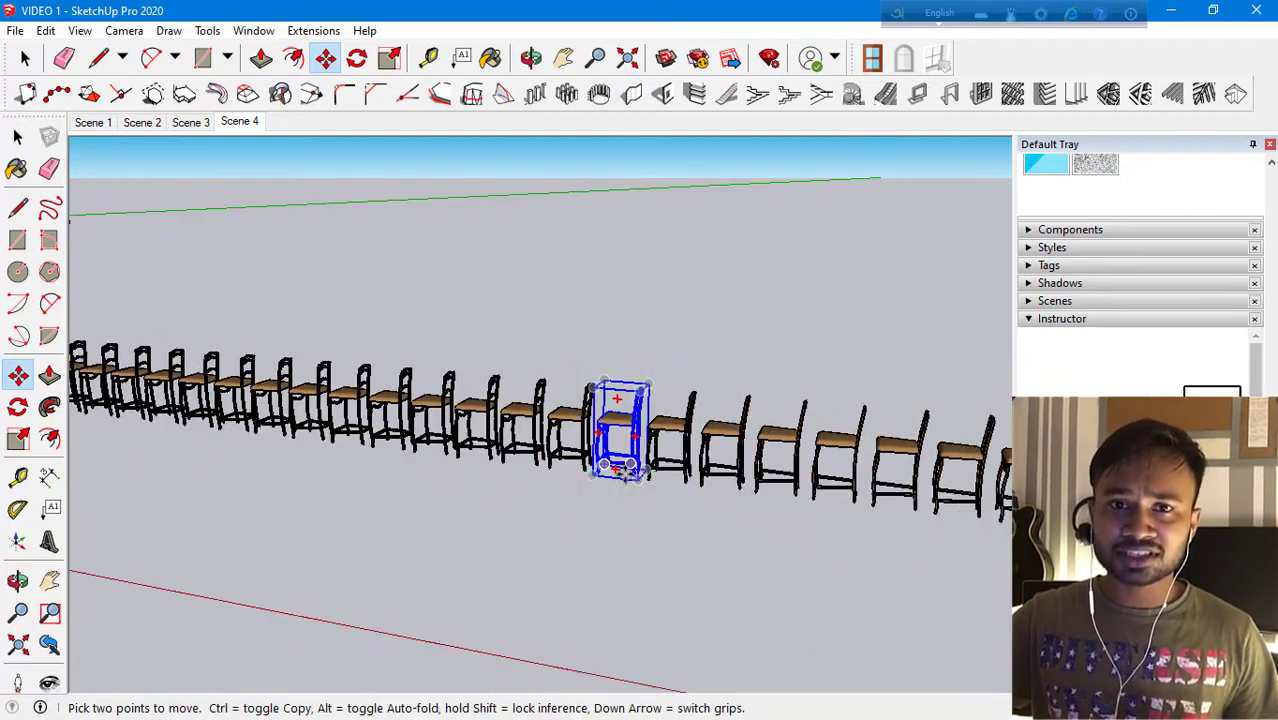
{"action": "scroll", "coordinate": [622, 468], "scroll_direction": "down", "scroll_amount": 6}
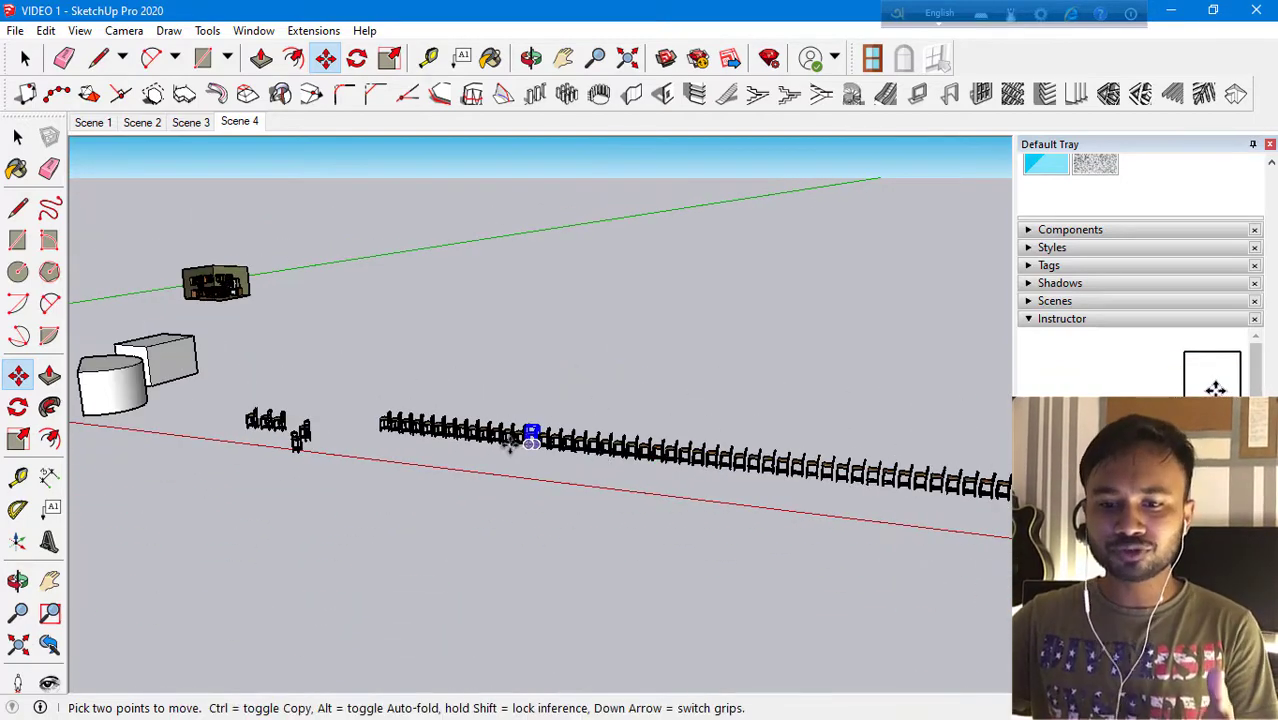
{"action": "scroll", "coordinate": [508, 442], "scroll_direction": "down", "scroll_amount": 4}
{"action": "scroll", "coordinate": [862, 472], "scroll_direction": "up", "scroll_amount": 2}
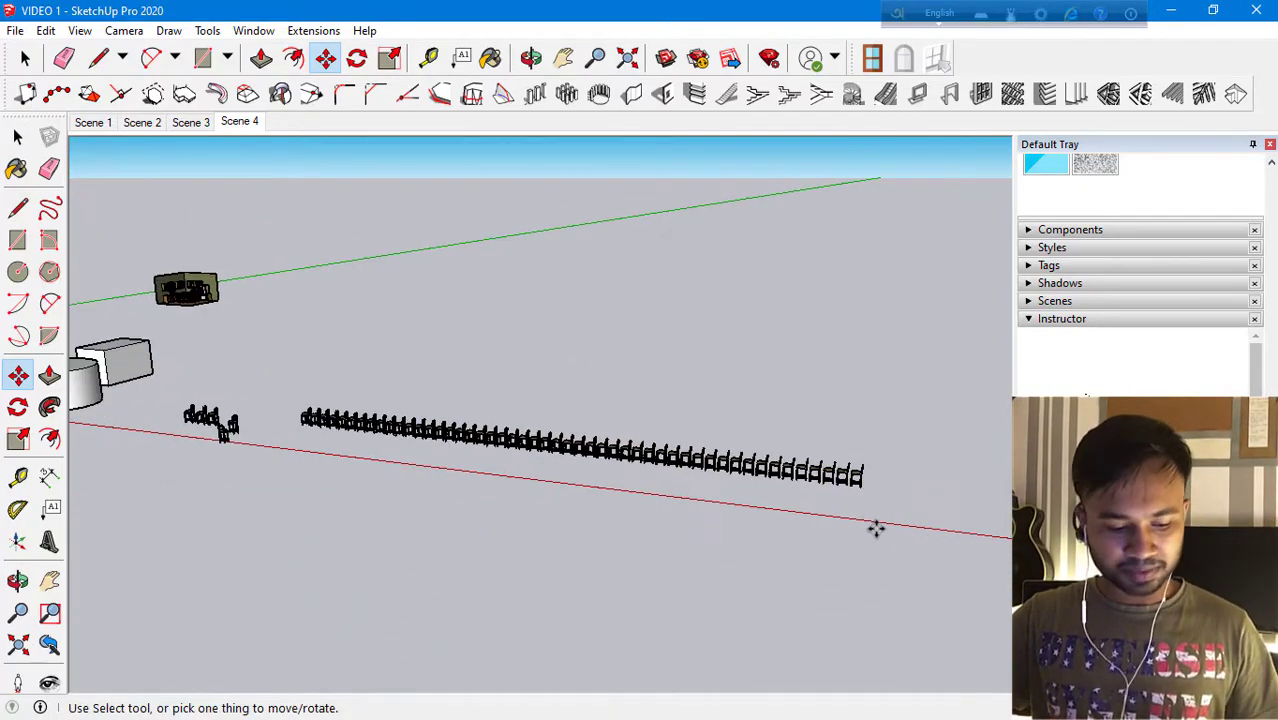
{"action": "key", "text": "space"}
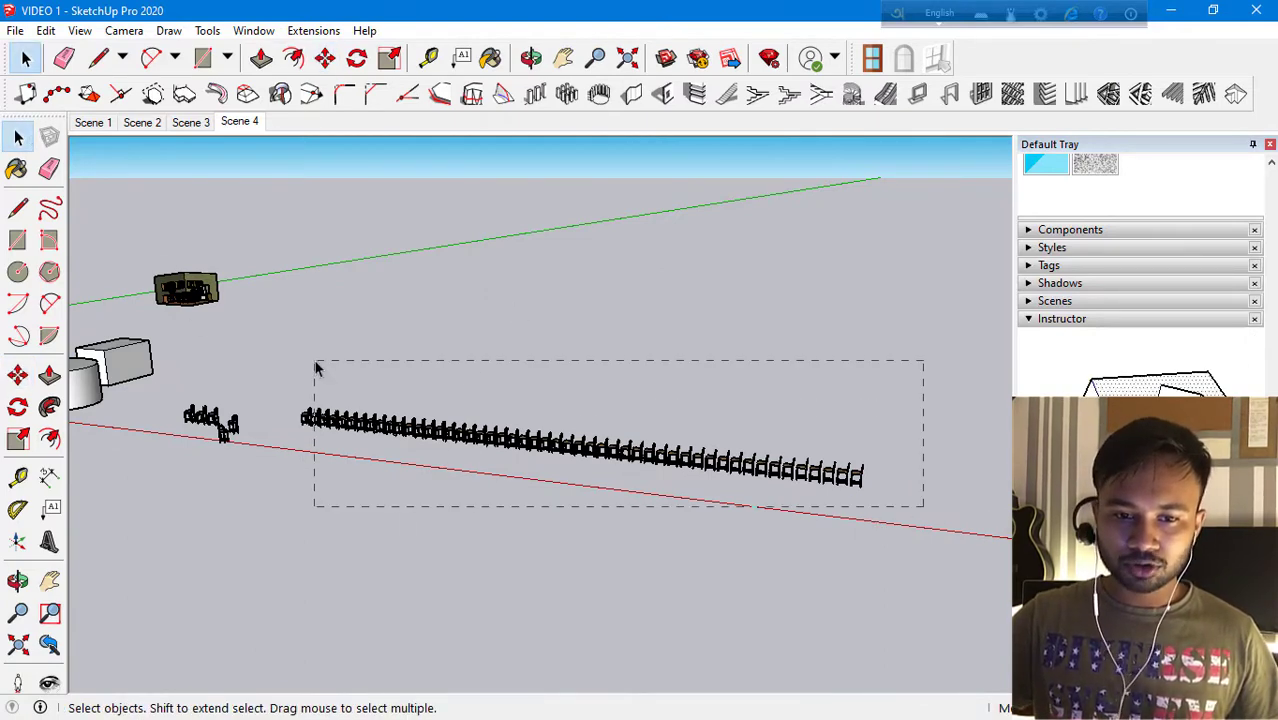
{"action": "left_click_drag", "start_coordinate": [315, 368], "coordinate": [315, 366]}
{"action": "key", "text": "Delete"}
{"action": "scroll", "coordinate": [217, 397], "scroll_direction": "up", "scroll_amount": 2}
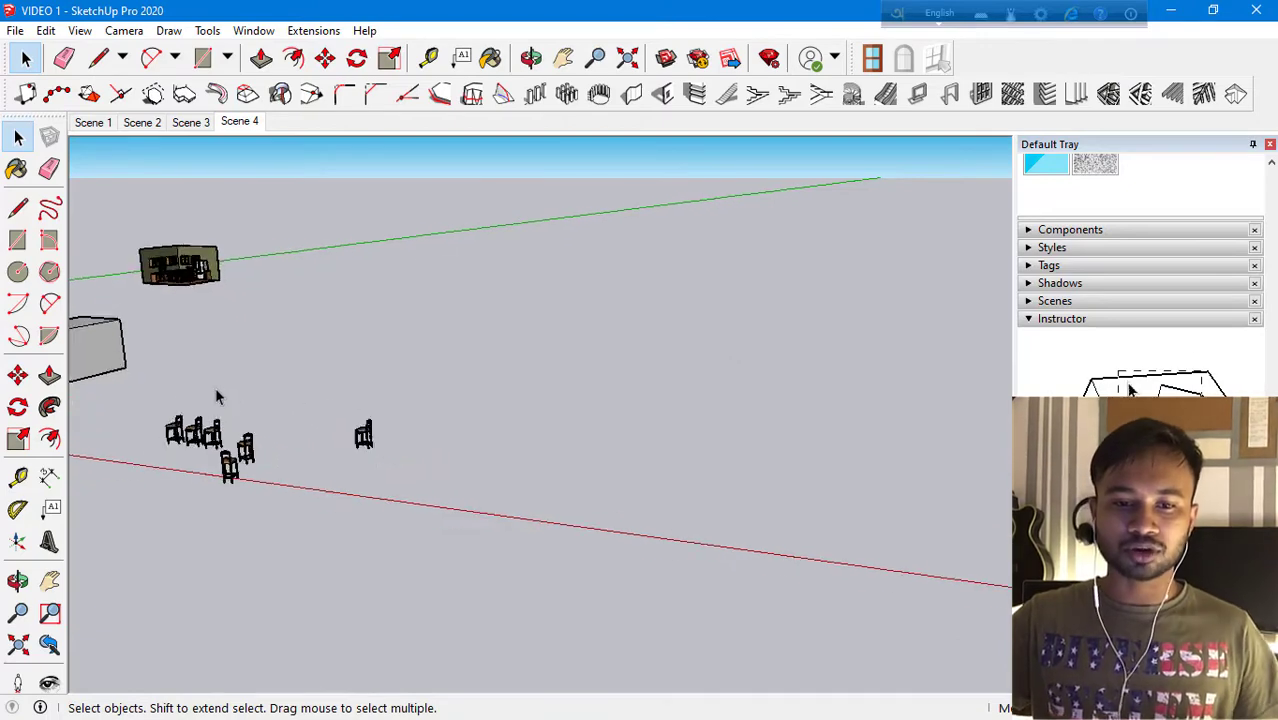
{"action": "scroll", "coordinate": [220, 396], "scroll_direction": "up", "scroll_amount": 3}
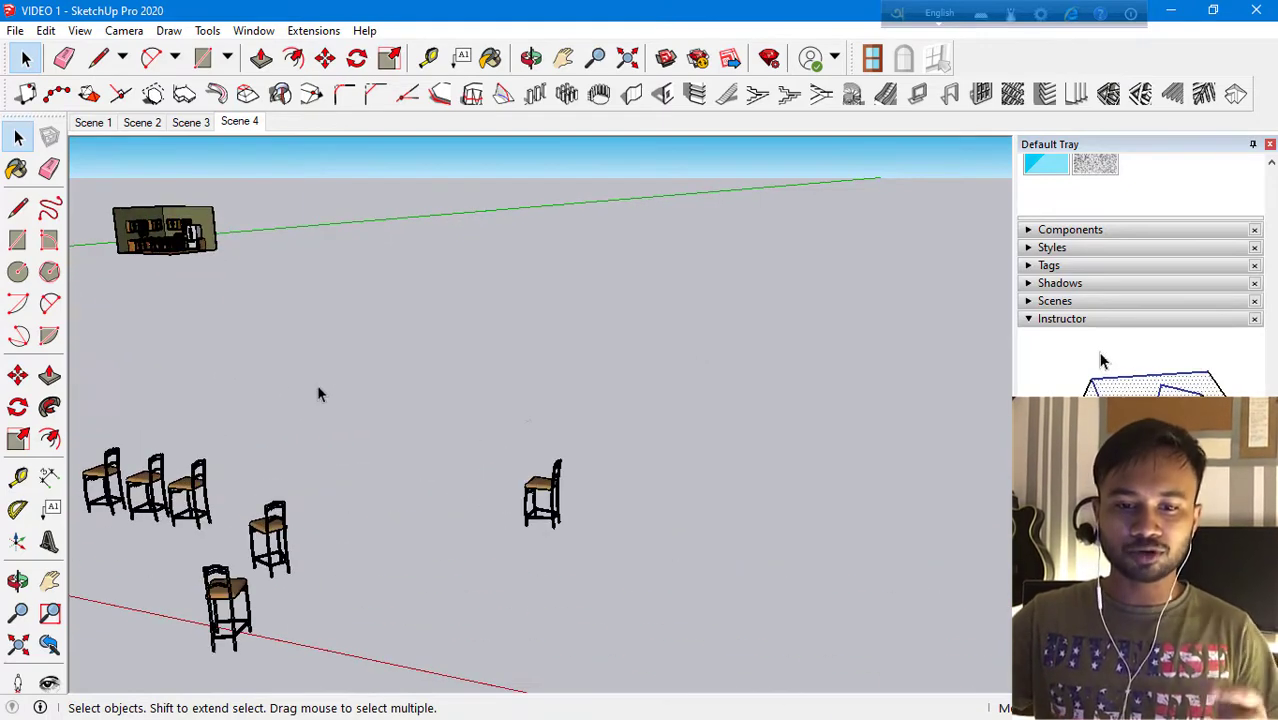
Rotate-copy the lone stool around a ground centre point and repeat it around the full circle.
{"action": "left_click", "coordinate": [536, 492]}
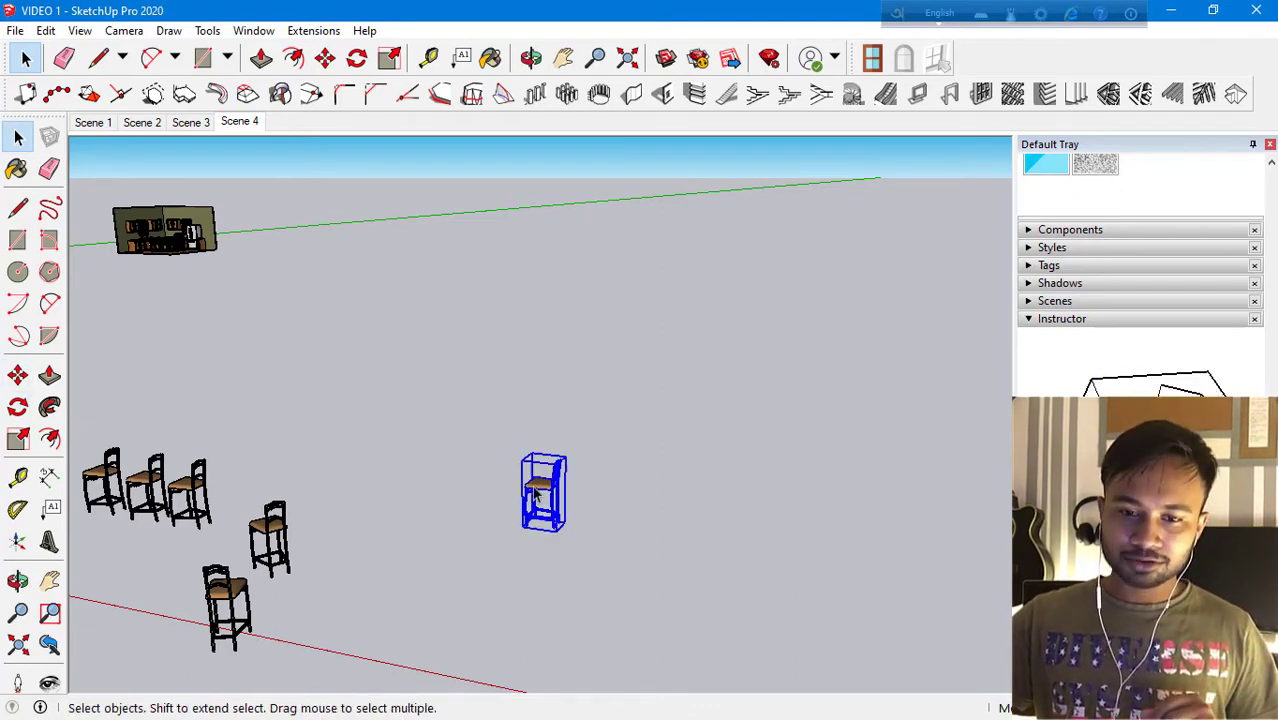
{"action": "left_click", "coordinate": [18, 407]}
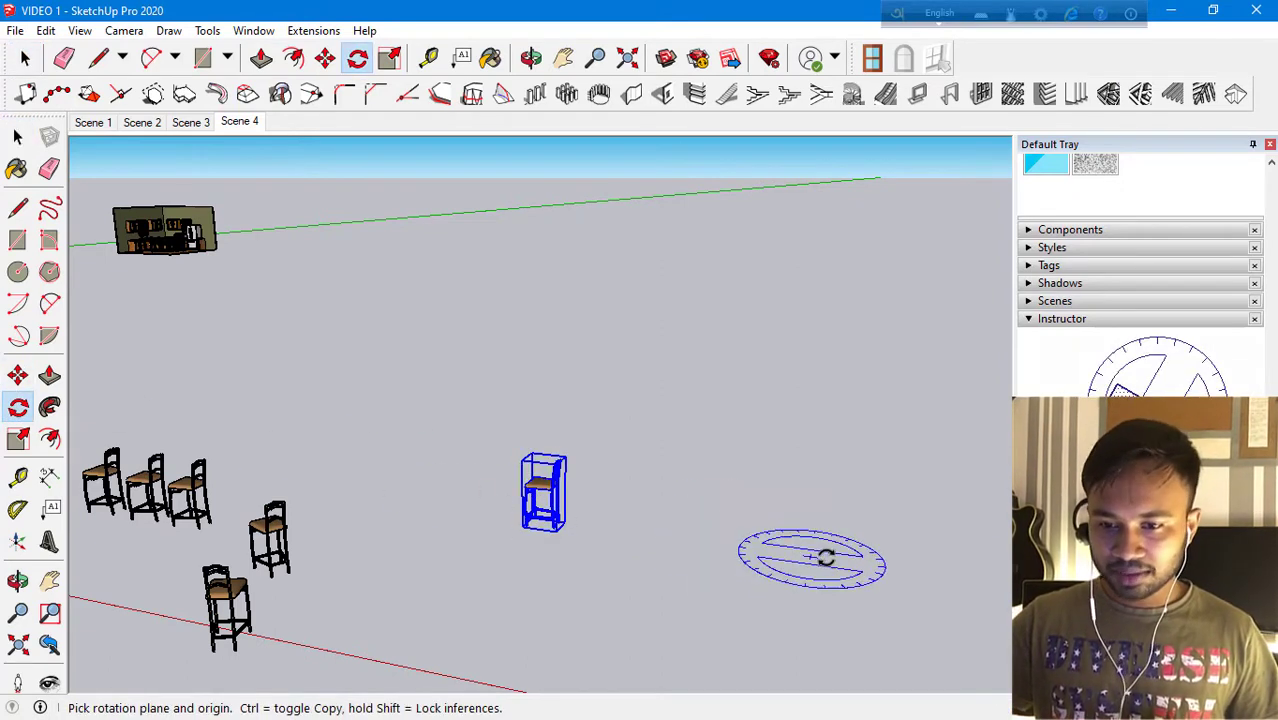
{"action": "left_click", "coordinate": [830, 560]}
{"action": "scroll", "coordinate": [553, 533], "scroll_direction": "up", "scroll_amount": 4}
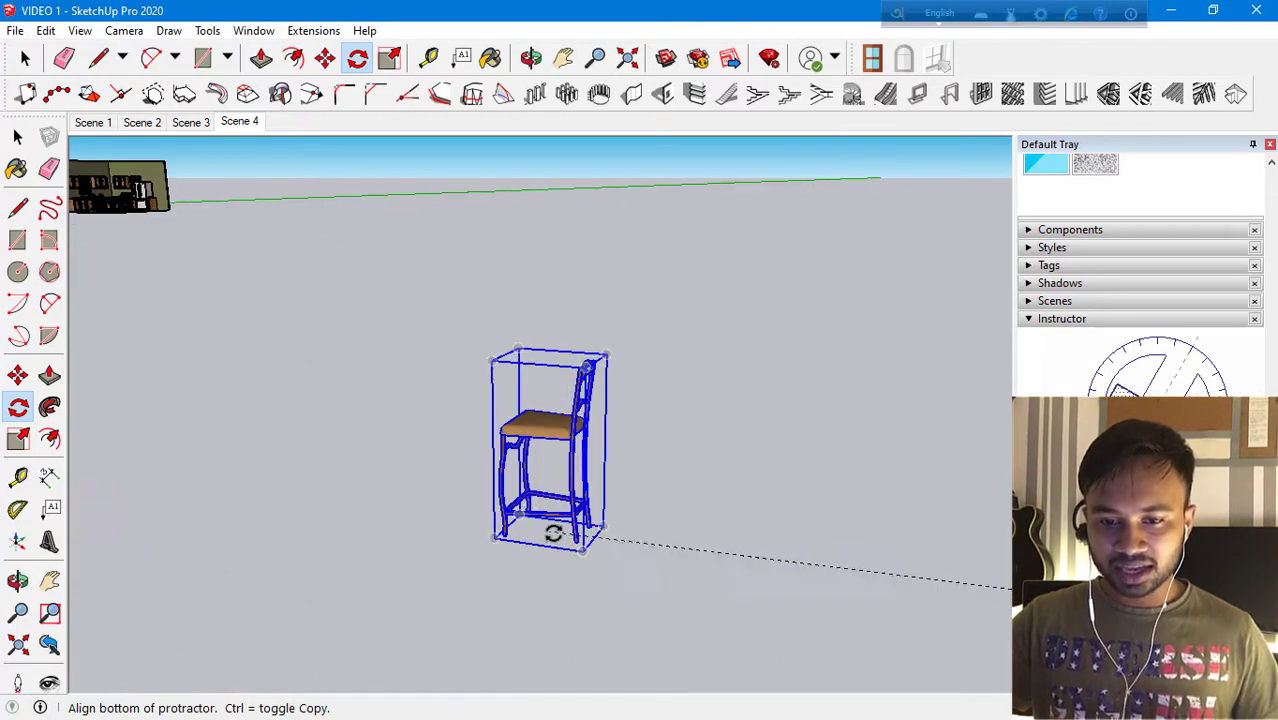
{"action": "left_click", "coordinate": [574, 543]}
{"action": "key", "text": "ctrl"}
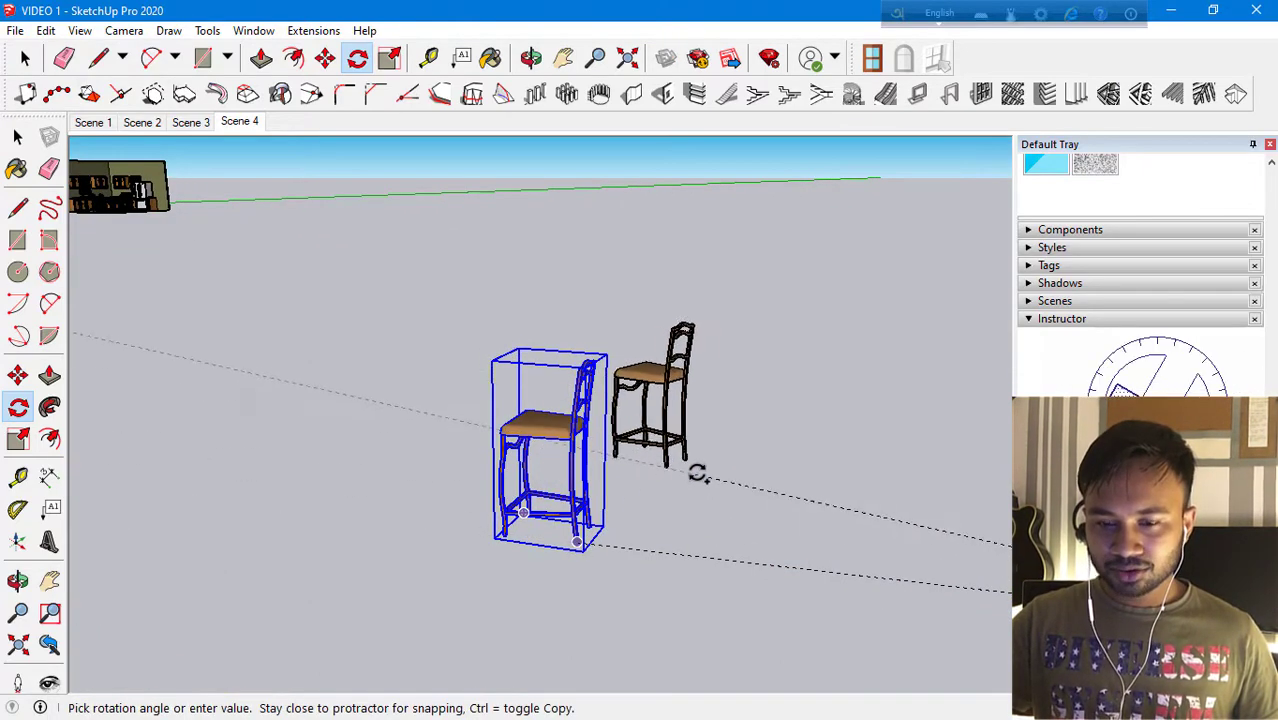
{"action": "left_click", "coordinate": [702, 470]}
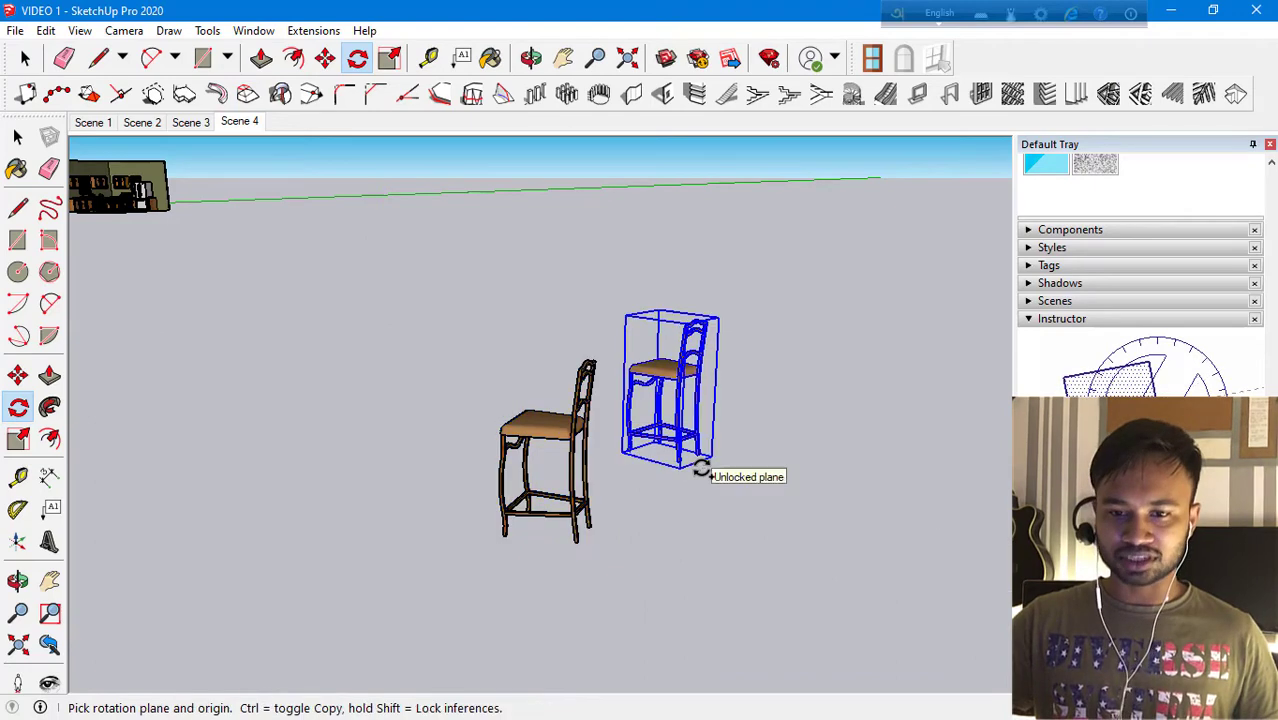
{"action": "scroll", "coordinate": [516, 456], "scroll_direction": "down", "scroll_amount": 6}
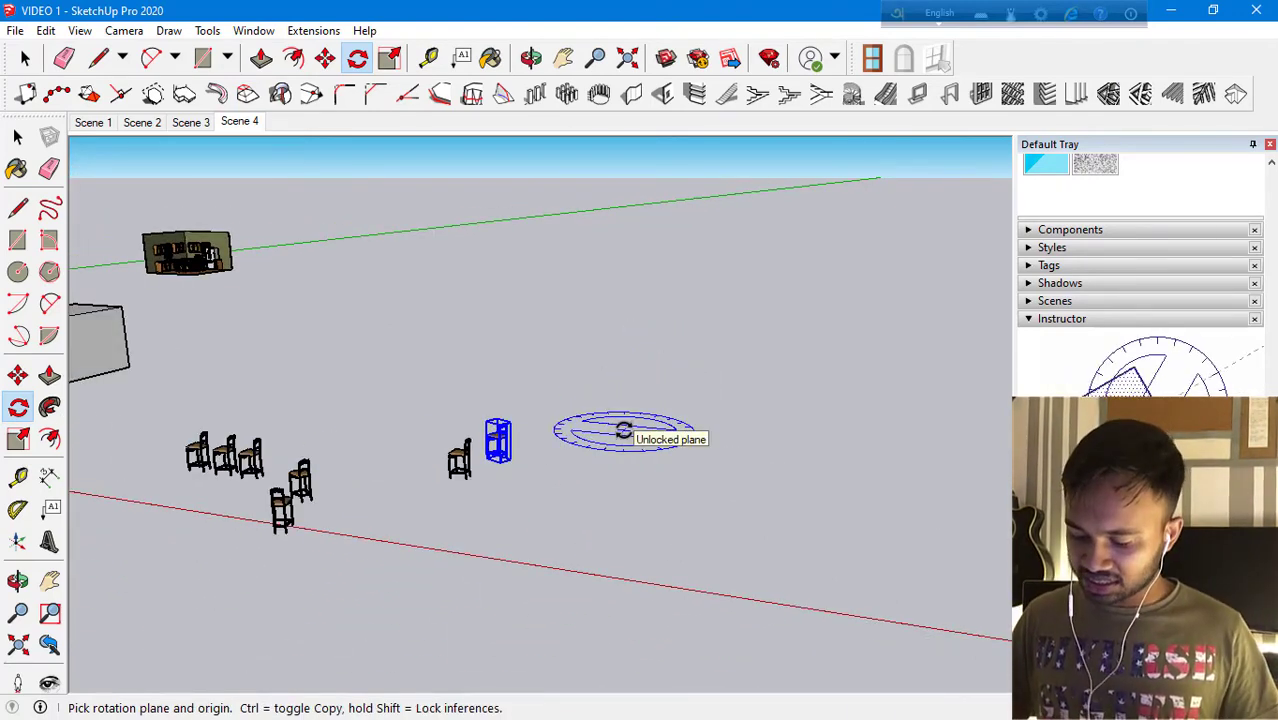
{"action": "key", "text": "Return"}
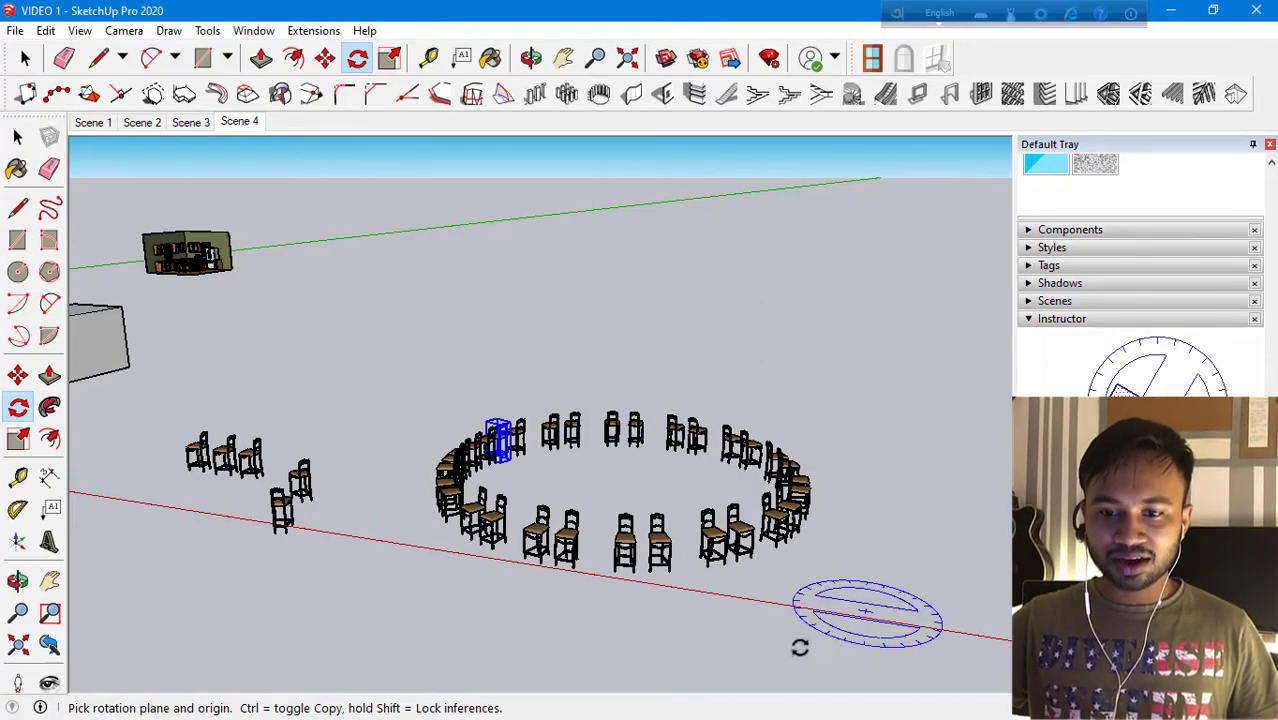
Undo twice to clear the overlapping duplicate stools from the ring.
{"action": "scroll", "coordinate": [418, 486], "scroll_direction": "up", "scroll_amount": 8}
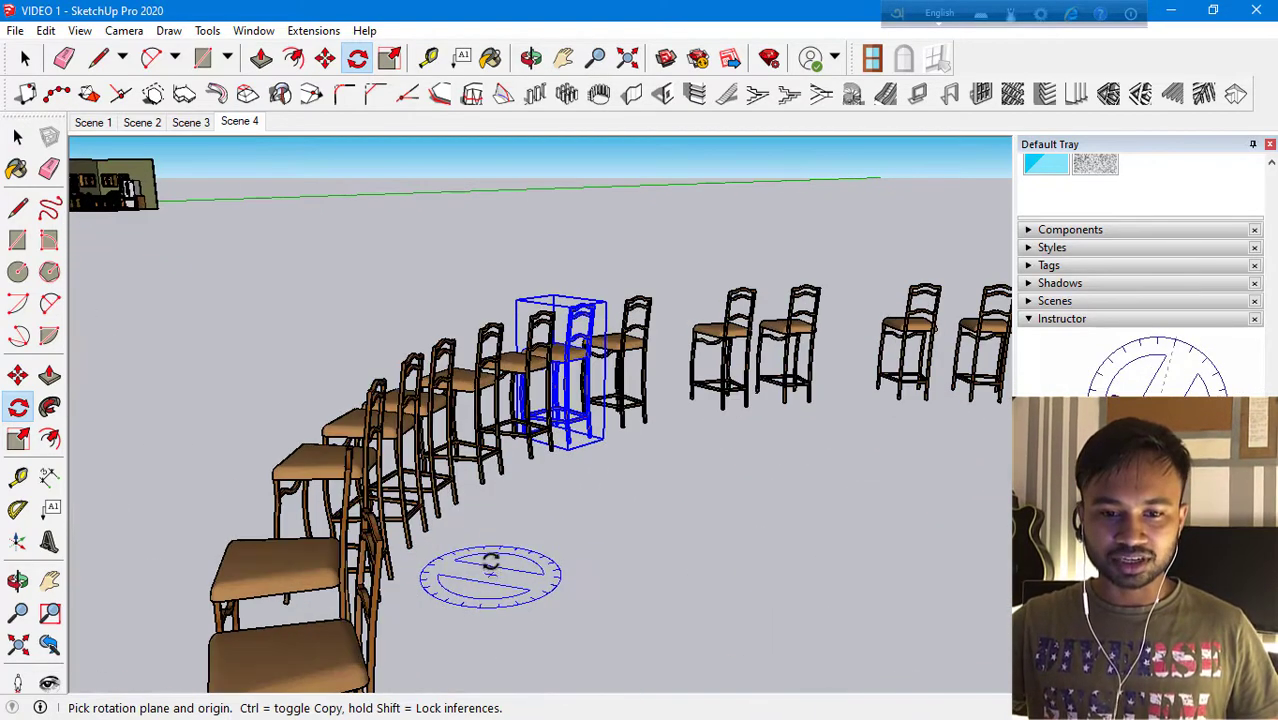
{"action": "scroll", "coordinate": [470, 380], "scroll_direction": "down", "scroll_amount": 6}
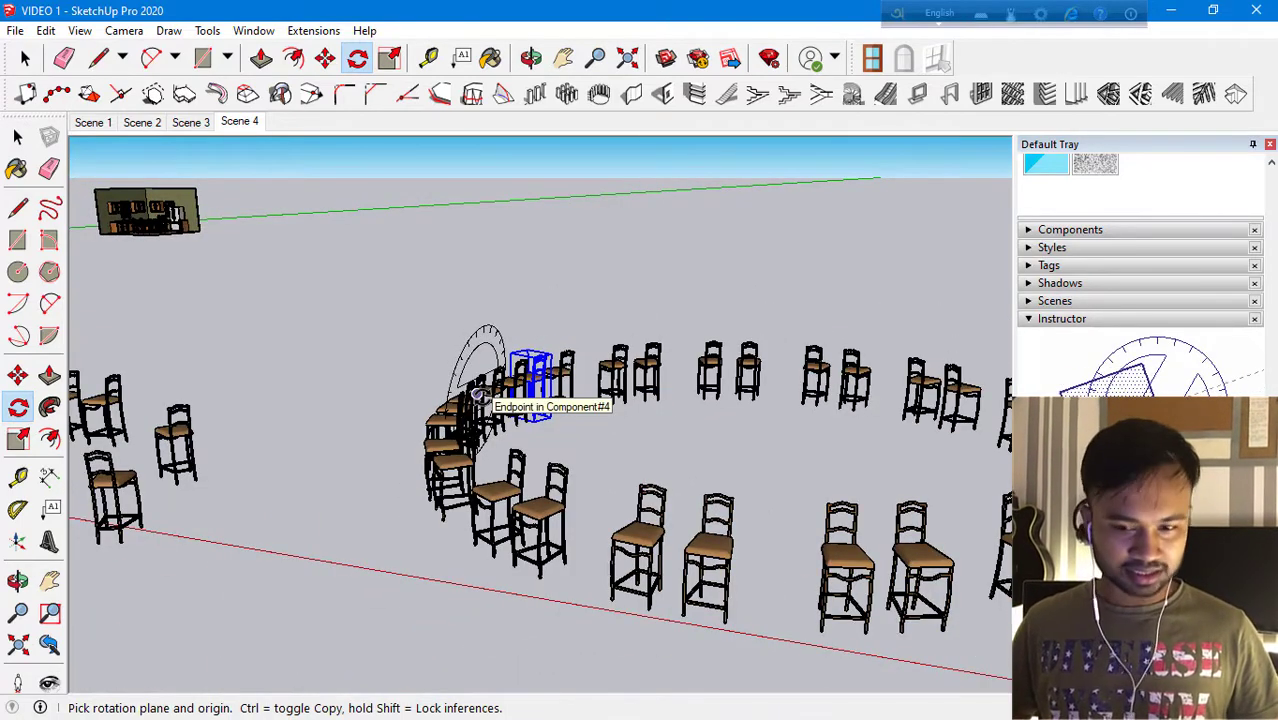
{"action": "key", "text": "ctrl+z"}
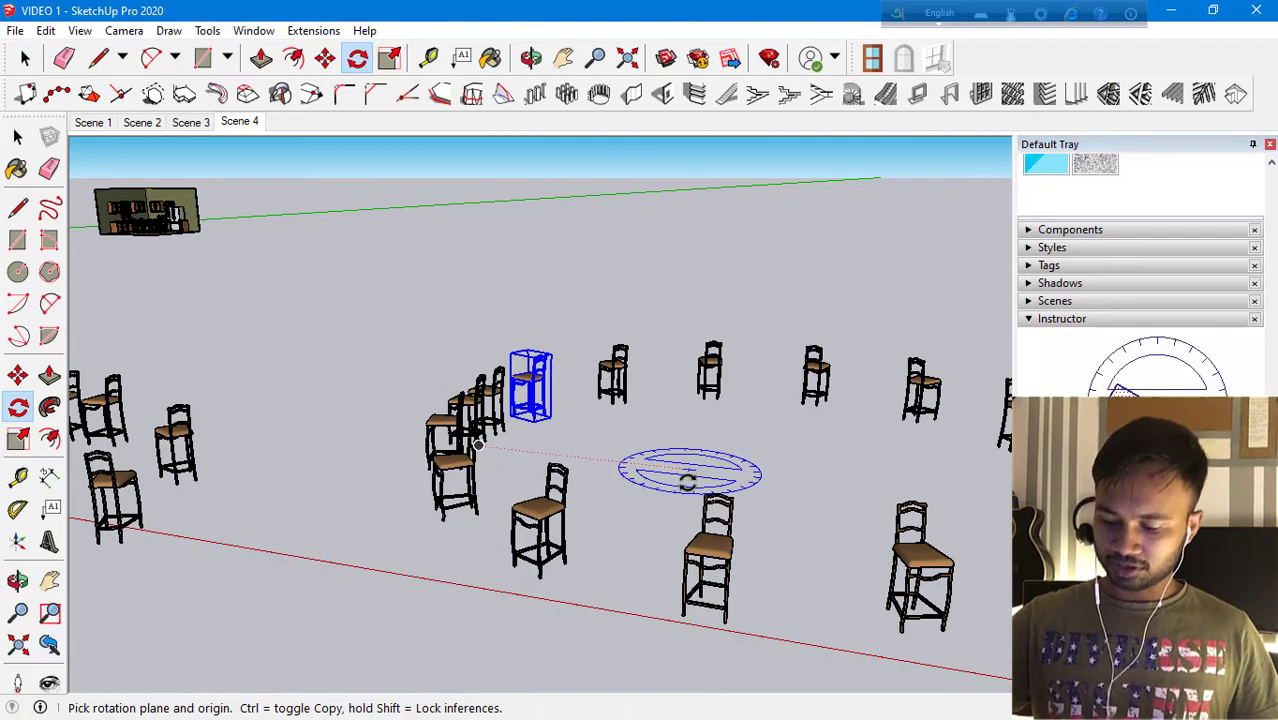
{"action": "key", "text": "ctrl+z"}
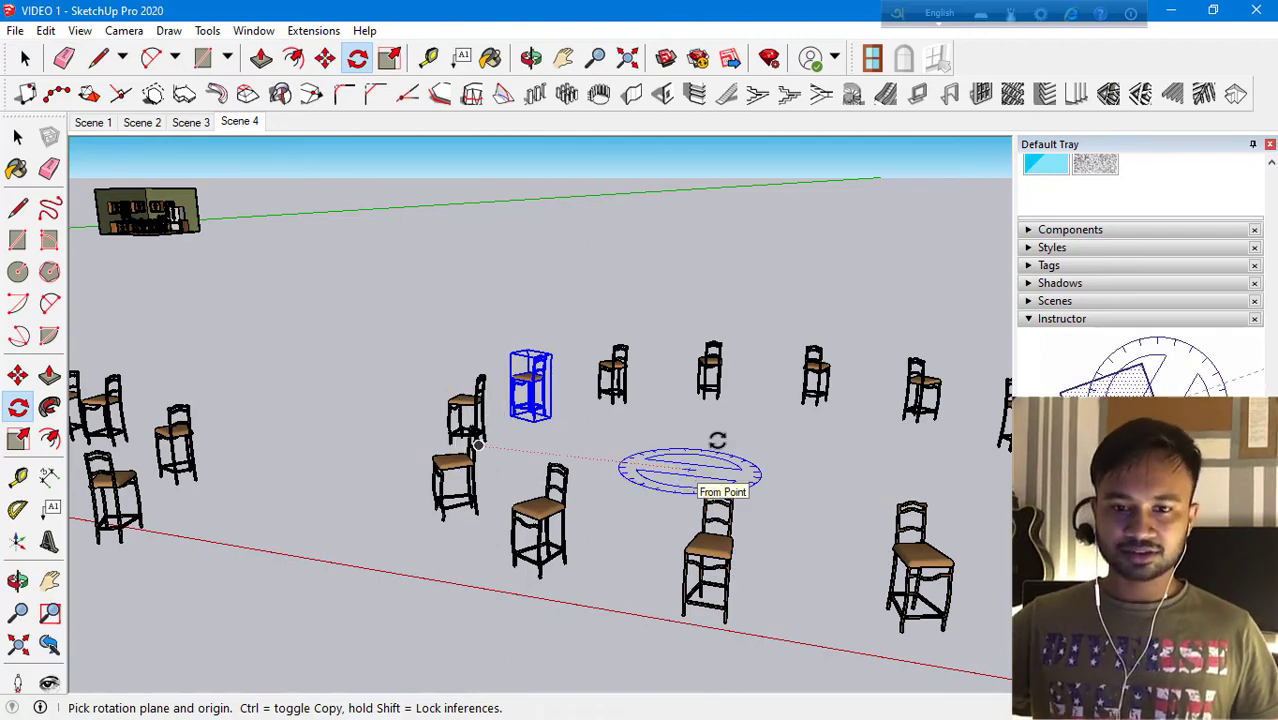
{"action": "scroll", "coordinate": [717, 440], "scroll_direction": "down", "scroll_amount": 5}
{"action": "scroll", "coordinate": [707, 442], "scroll_direction": "up", "scroll_amount": 6}
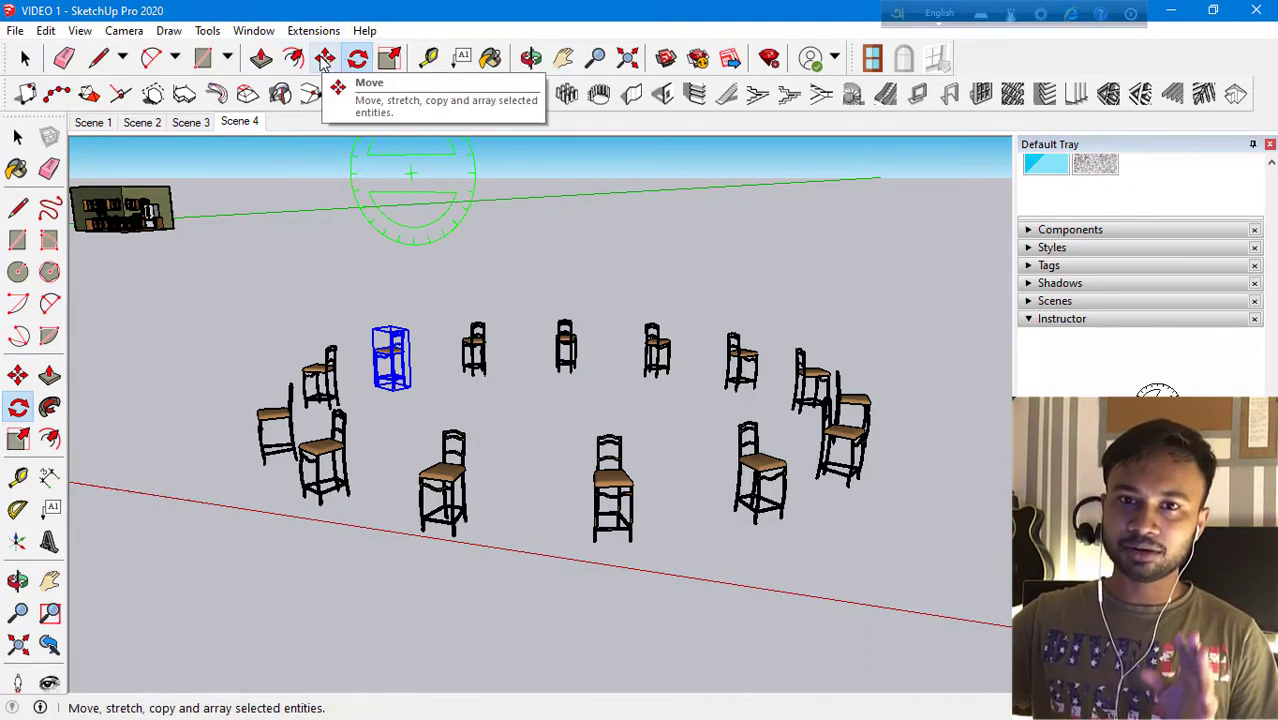
{"action": "left_click", "coordinate": [255, 31]}
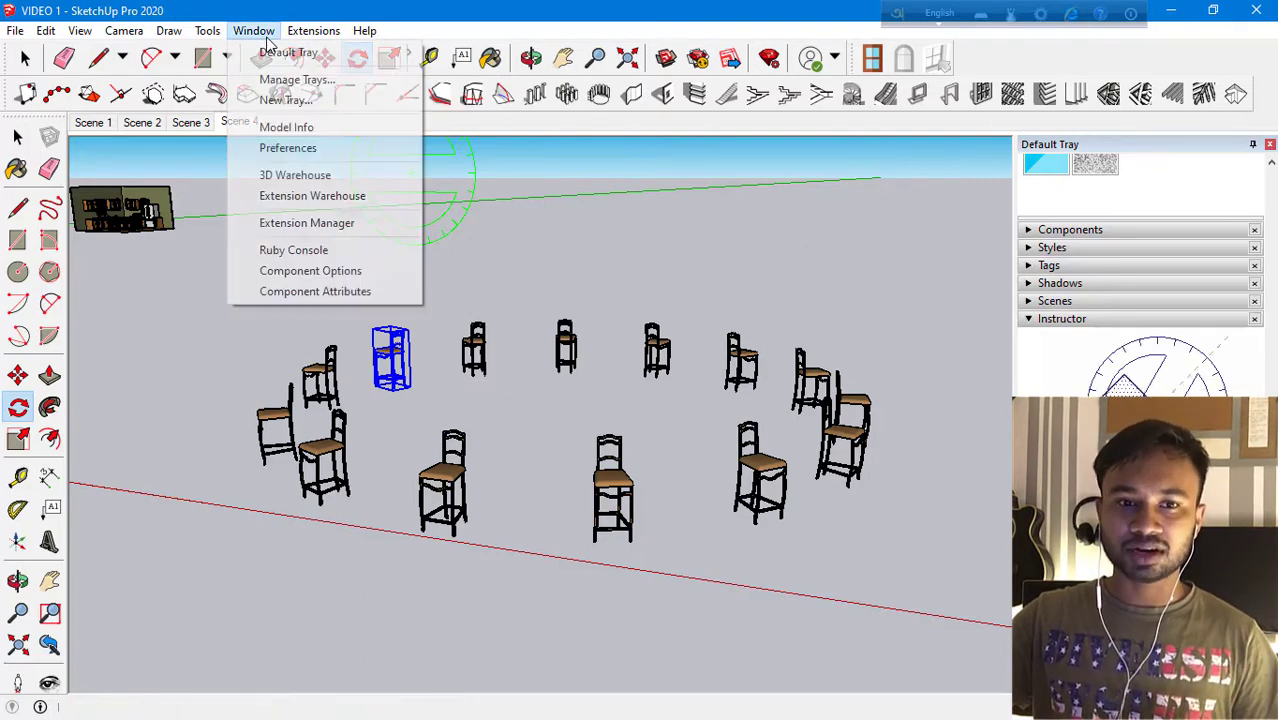
{"action": "left_click", "coordinate": [323, 197]}
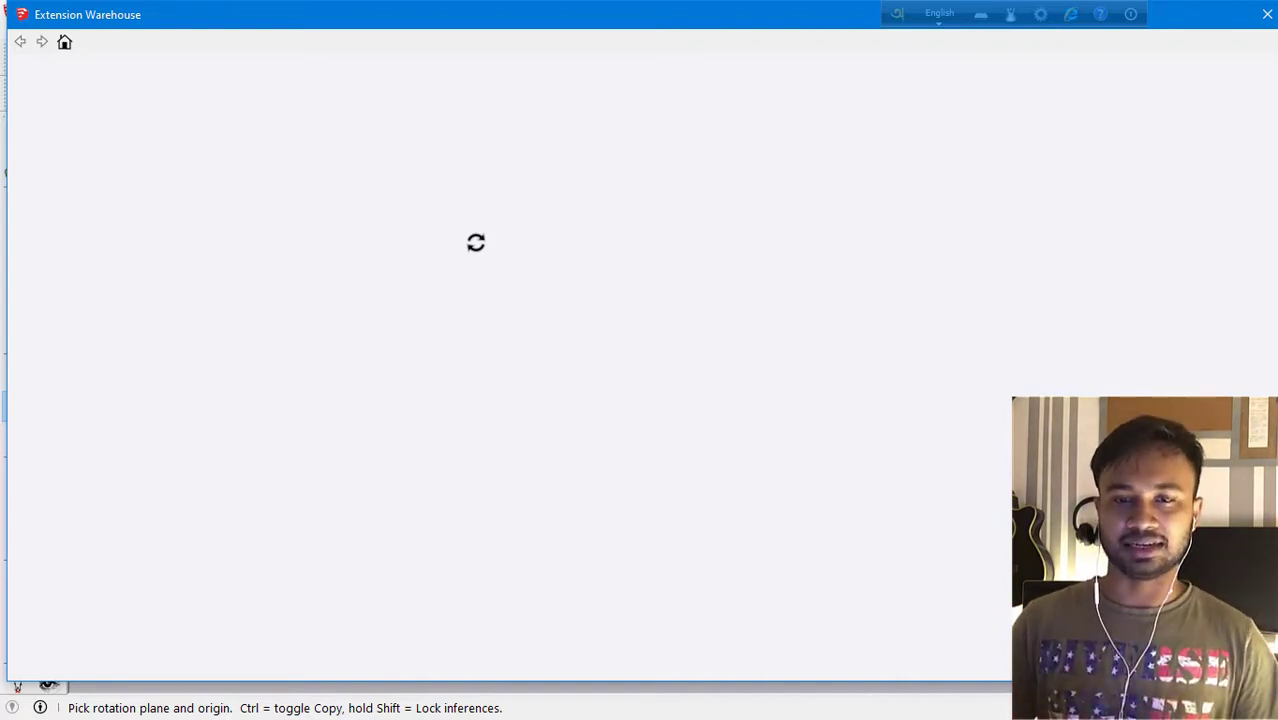
{"action": "left_click", "coordinate": [1266, 14]}
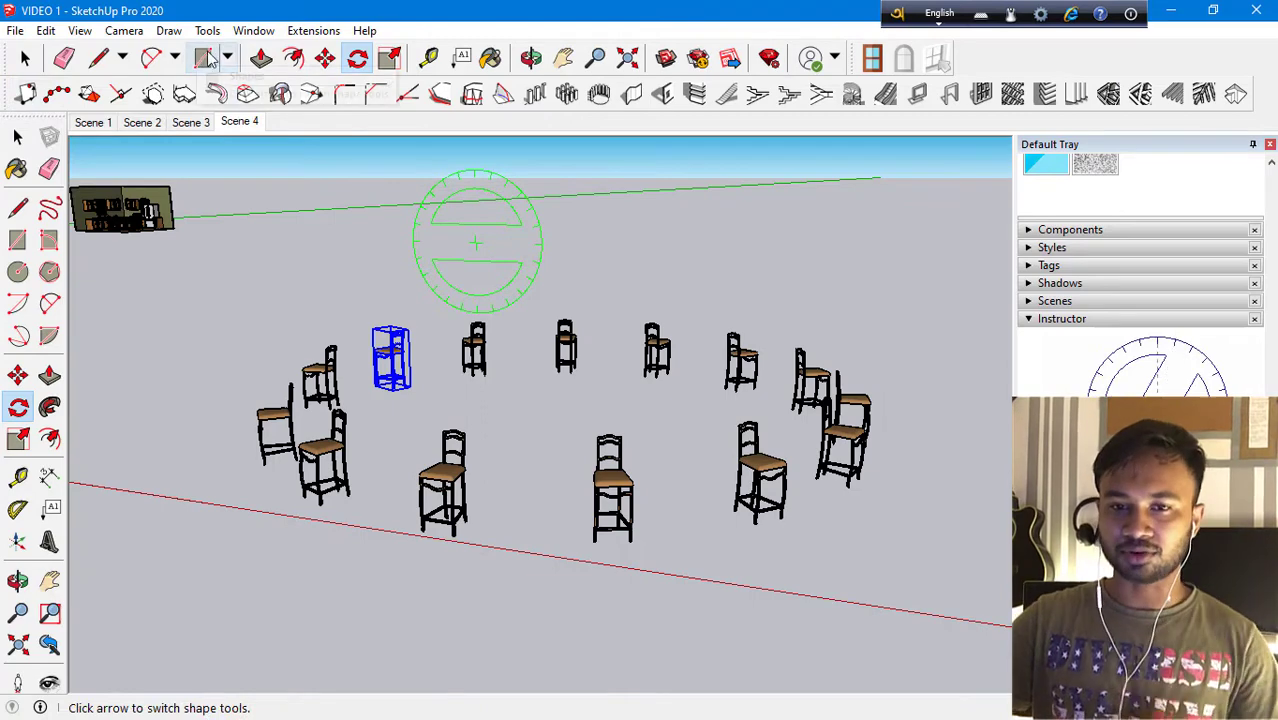
Start a default dogleg staircase, orbit to a raised view, then cancel the pending placement.
{"action": "left_click", "coordinate": [792, 104]}
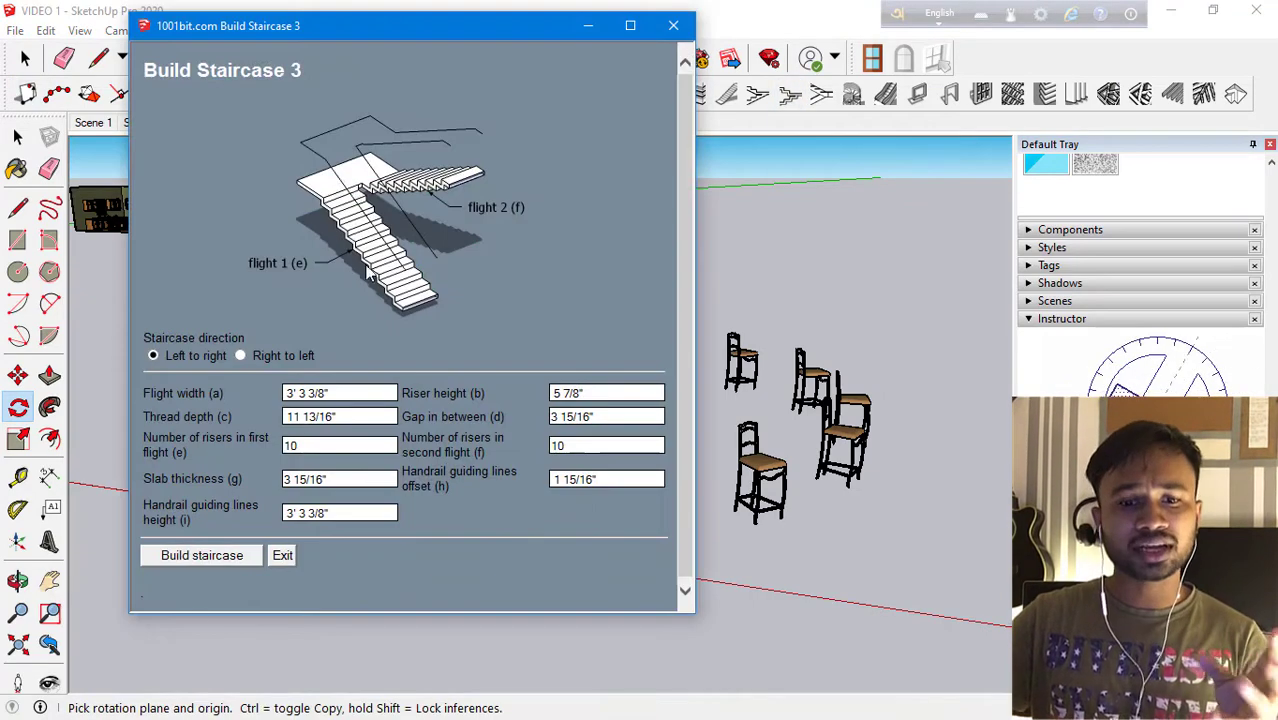
{"action": "left_click", "coordinate": [201, 555]}
{"action": "scroll", "coordinate": [765, 183], "scroll_direction": "down", "scroll_amount": 5}
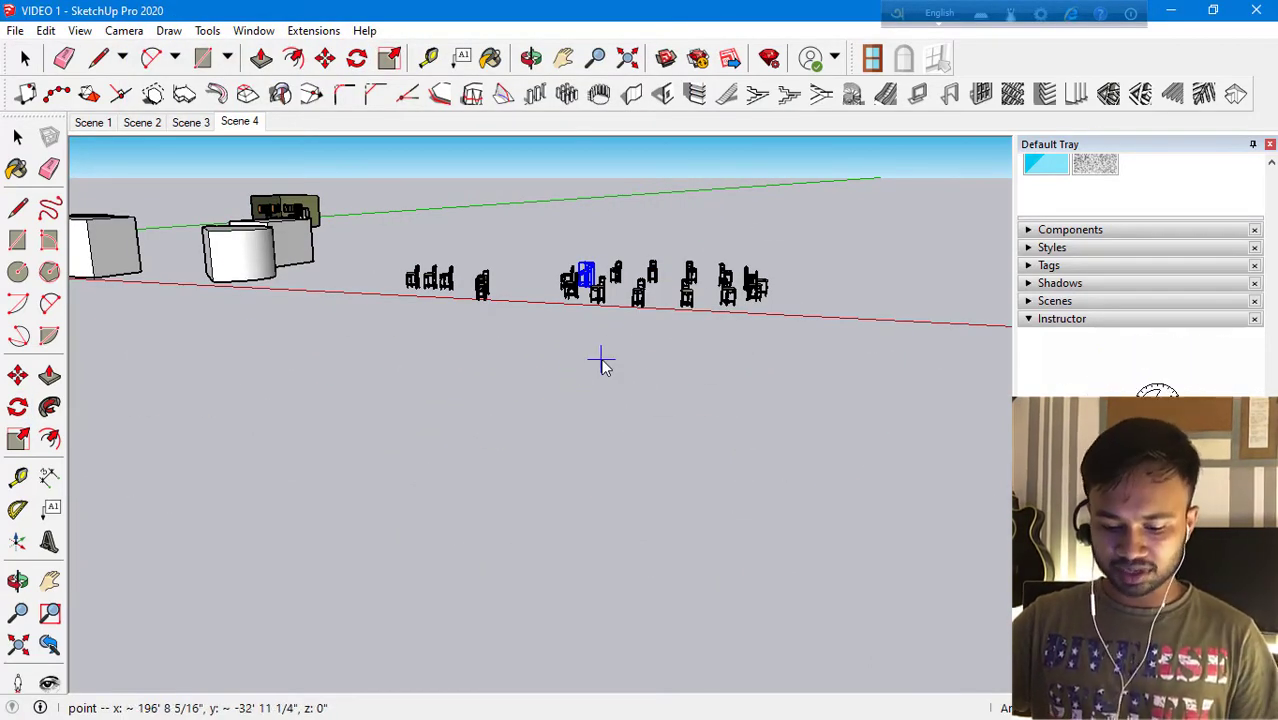
{"action": "middle_click_drag", "start_coordinate": [601, 365], "coordinate": [551, 490]}
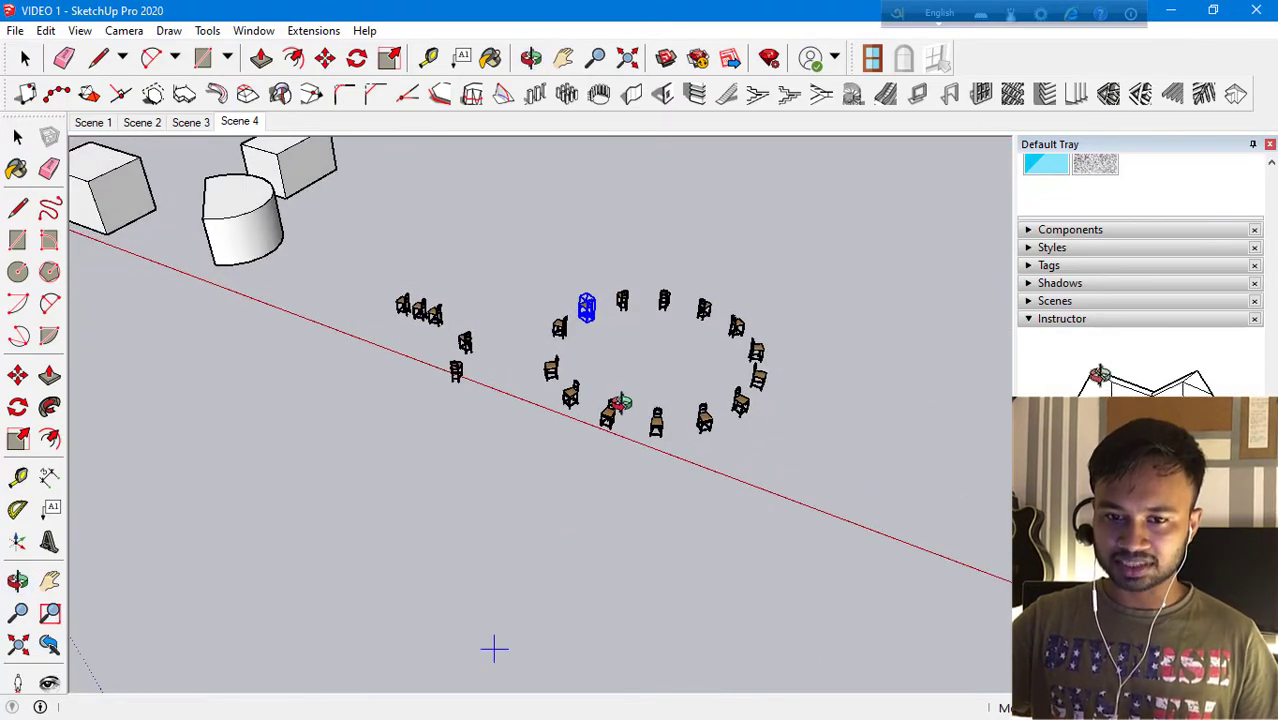
{"action": "key", "text": "Escape"}
Build a default dogleg staircase and place it on the empty ground beside the stools.
{"action": "left_click", "coordinate": [758, 94]}
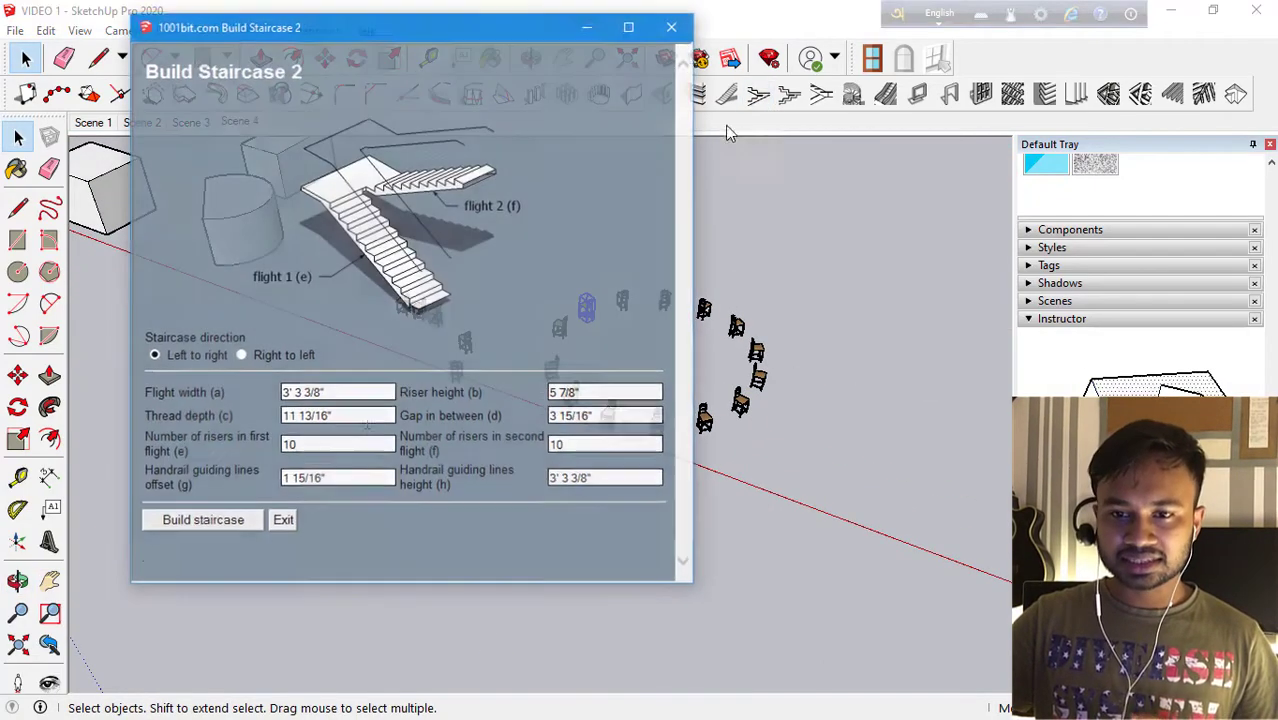
{"action": "left_click", "coordinate": [183, 523]}
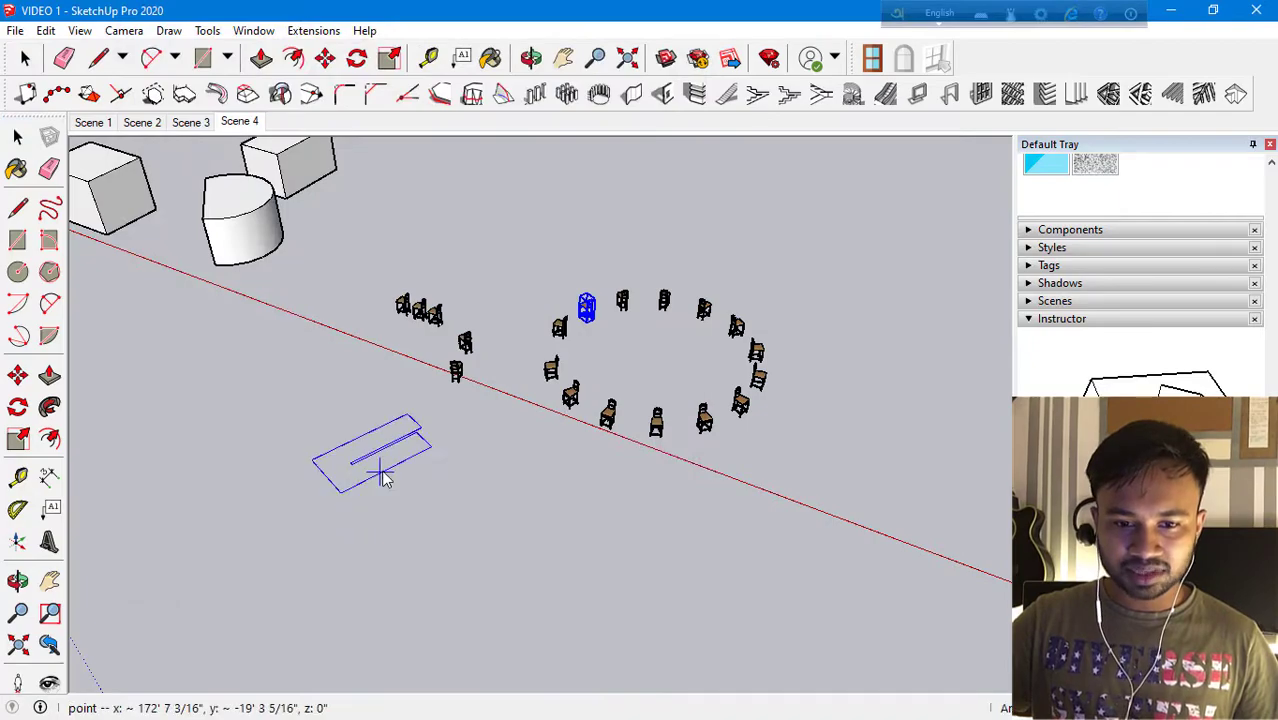
{"action": "left_click", "coordinate": [420, 445]}
{"action": "scroll", "coordinate": [323, 497], "scroll_direction": "up", "scroll_amount": 6}
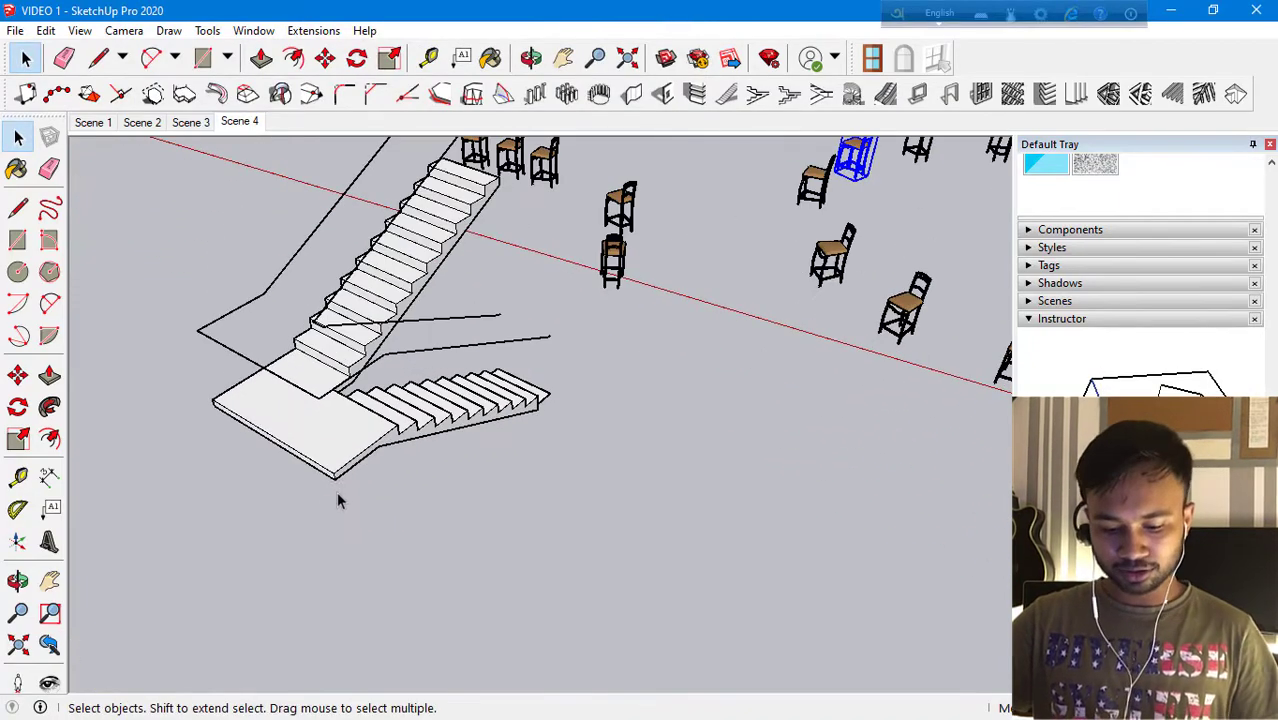
{"action": "middle_click_drag", "start_coordinate": [337, 497], "coordinate": [422, 505]}
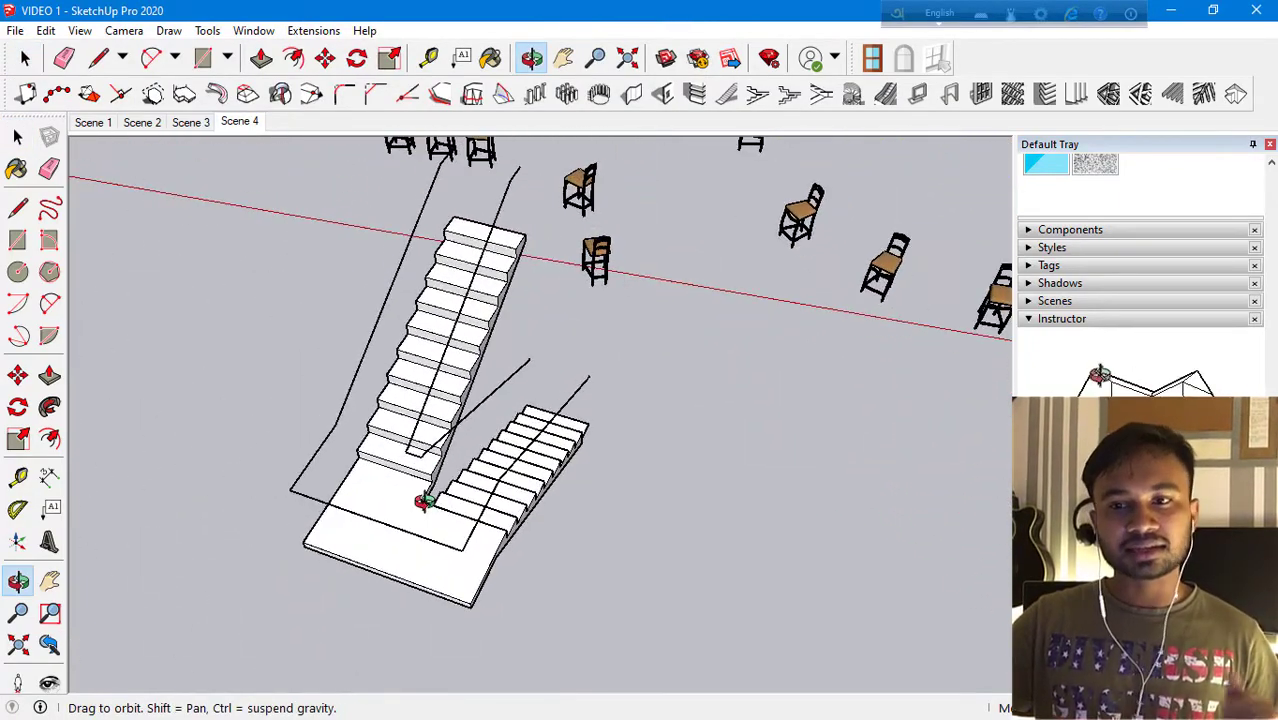
{"action": "left_click", "coordinate": [851, 97]}
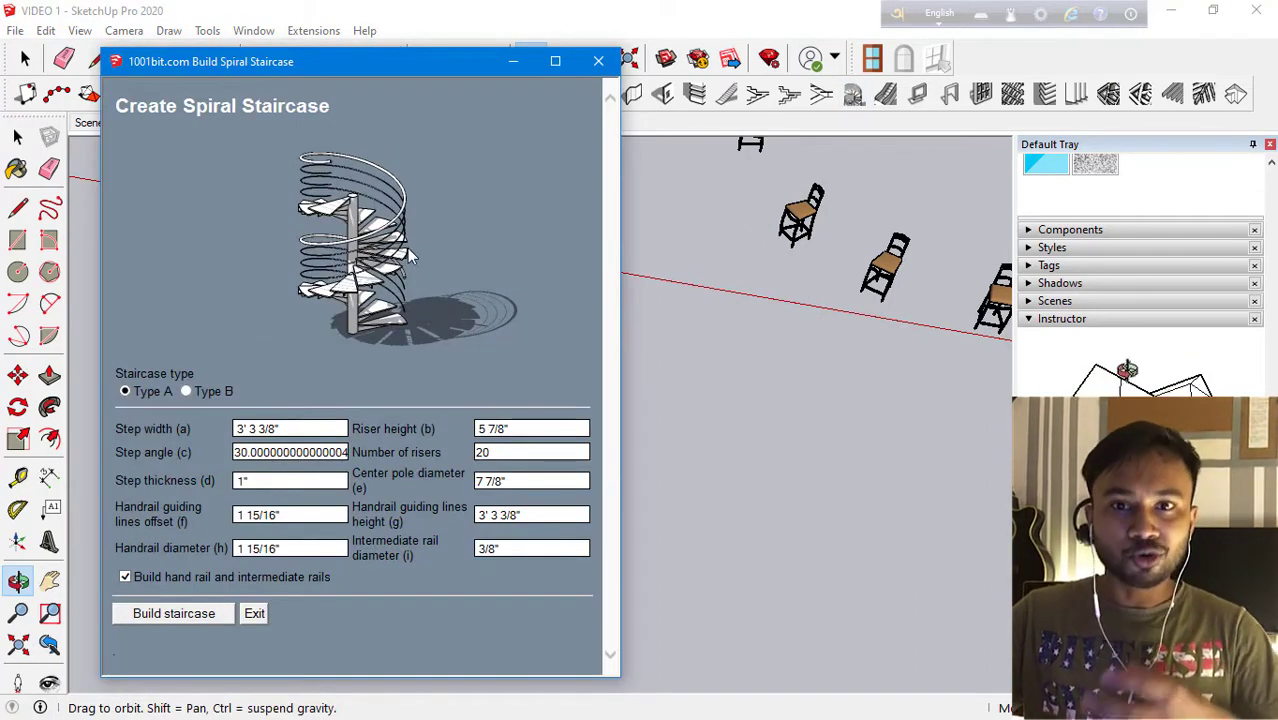
Build a default spiral staircase centred on a ground point and orbit to inspect it.
{"action": "left_click", "coordinate": [170, 614]}
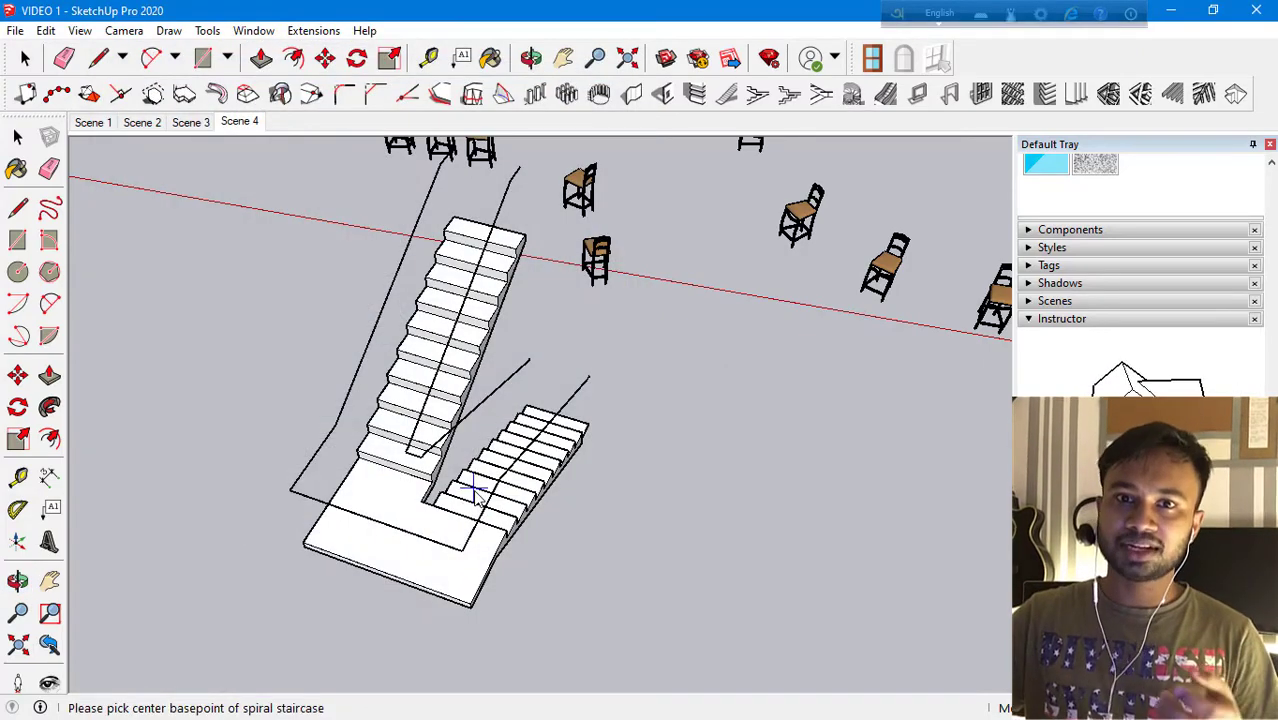
{"action": "scroll", "coordinate": [310, 385], "scroll_direction": "down", "scroll_amount": 2}
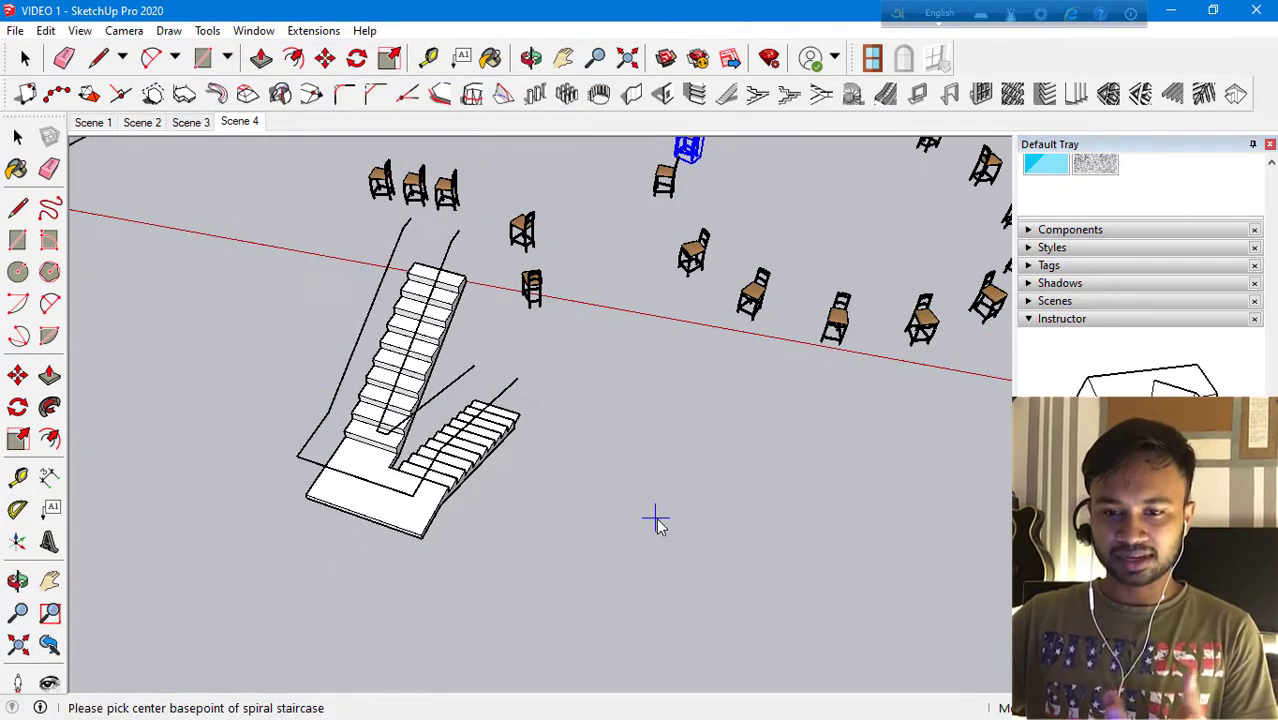
{"action": "scroll", "coordinate": [660, 495], "scroll_direction": "up", "scroll_amount": 2}
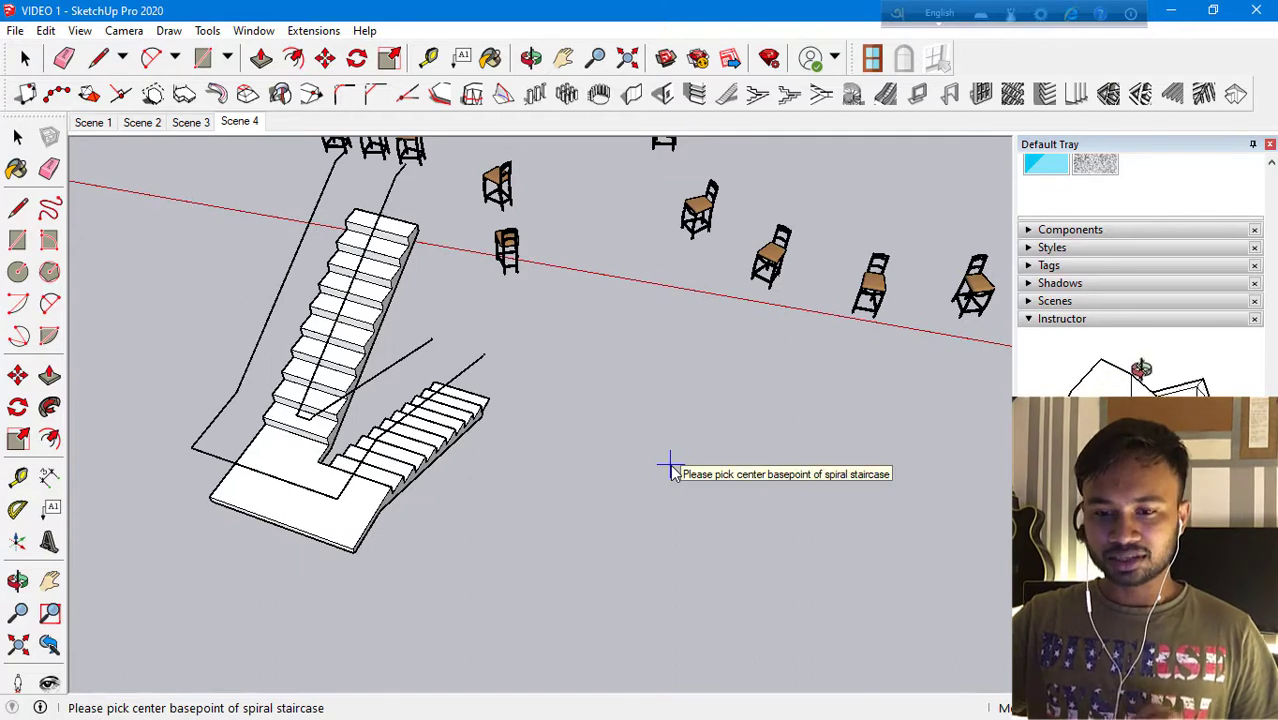
{"action": "left_click", "coordinate": [661, 436]}
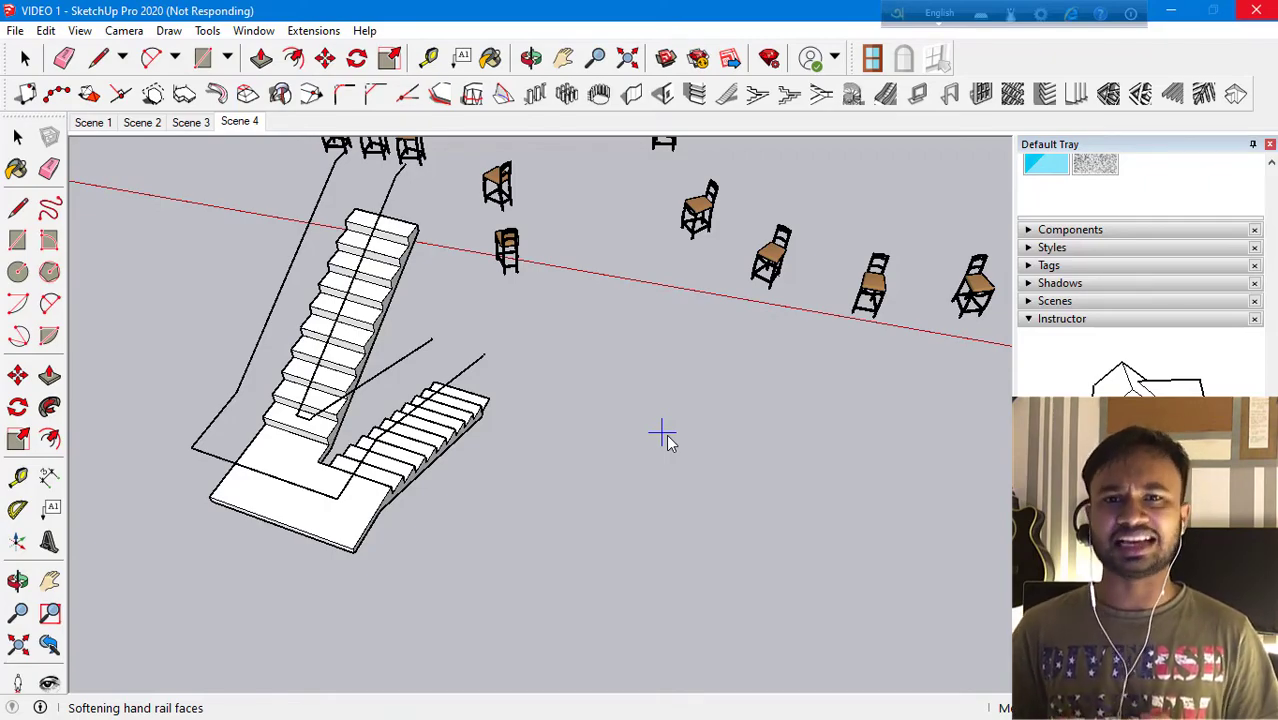
{"action": "middle_click_drag", "start_coordinate": [719, 448], "coordinate": [506, 437]}
{"action": "scroll", "coordinate": [644, 241], "scroll_direction": "up", "scroll_amount": 3}
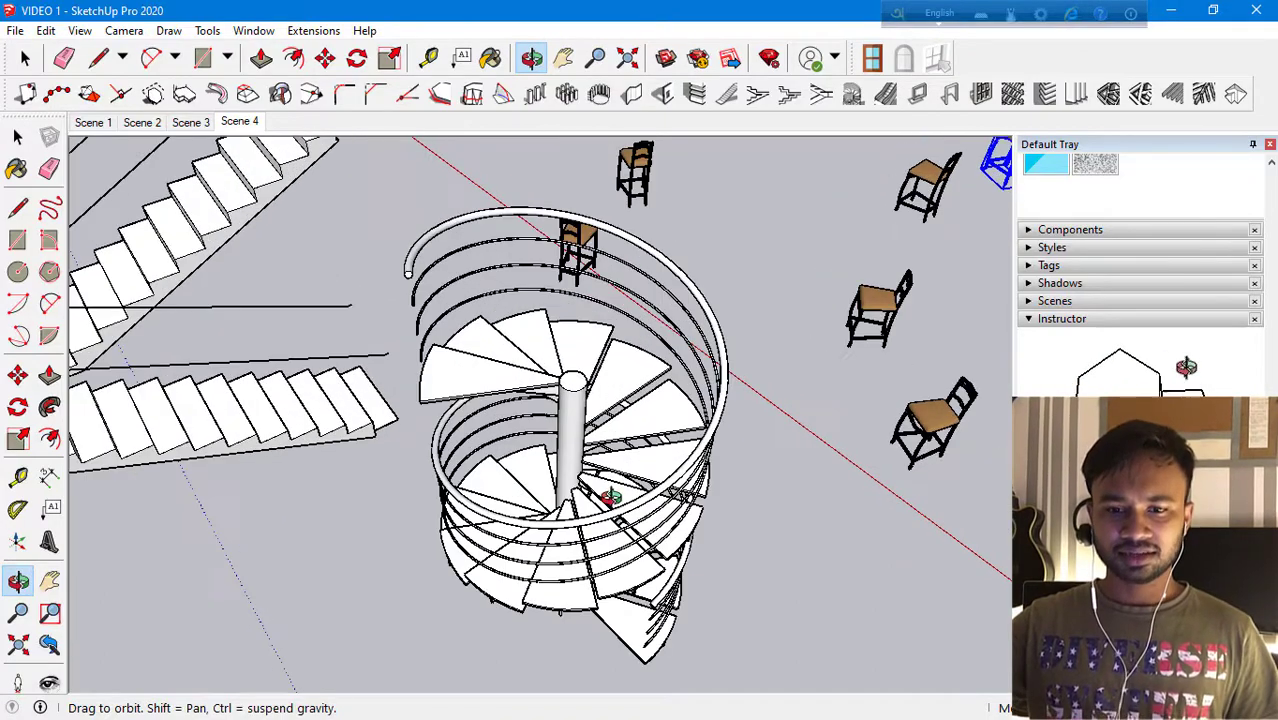
{"action": "middle_click_drag", "start_coordinate": [610, 480], "coordinate": [654, 388]}
{"action": "scroll", "coordinate": [718, 462], "scroll_direction": "down", "scroll_amount": 8}
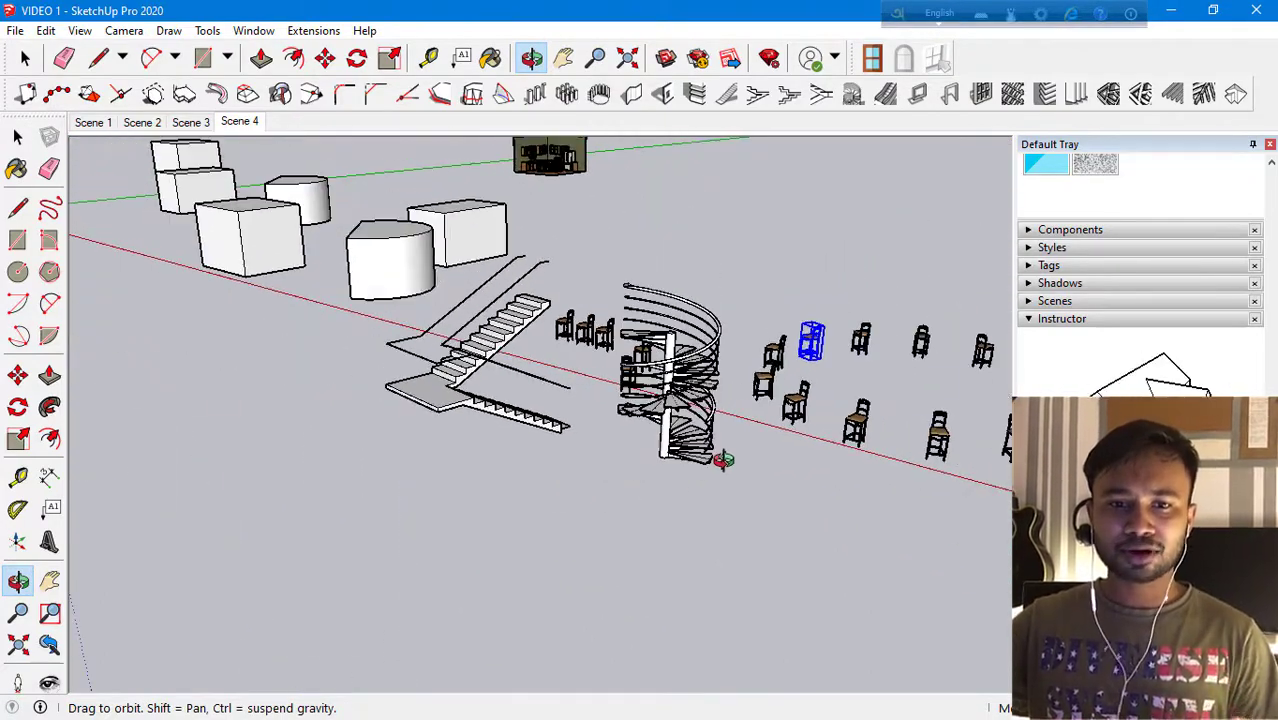
{"action": "scroll", "coordinate": [718, 462], "scroll_direction": "down", "scroll_amount": 4}
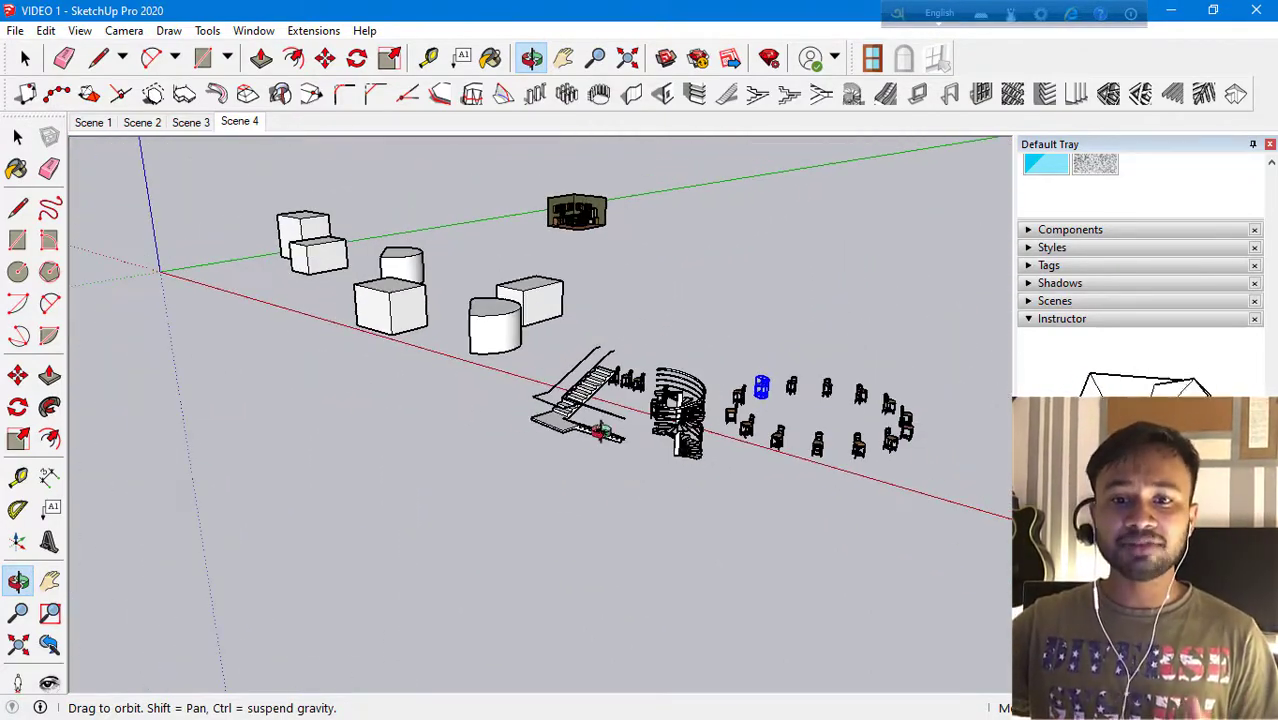
Draw a flat rectangular face on the ground with the Rectangle tool.
{"action": "left_click", "coordinate": [45, 256]}
{"action": "middle_click_drag", "start_coordinate": [414, 442], "coordinate": [605, 542]}
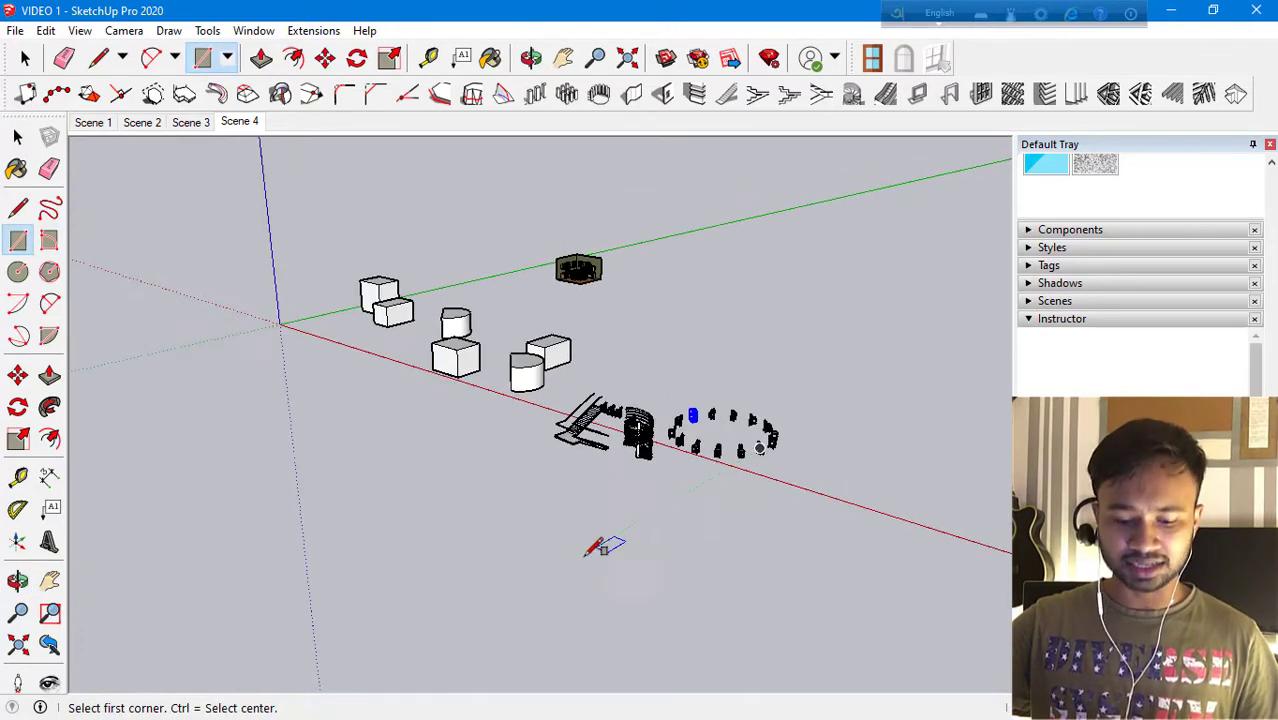
{"action": "left_click_drag", "start_coordinate": [612, 461], "coordinate": [665, 131]}
{"action": "left_click_drag", "start_coordinate": [576, 563], "coordinate": [534, 453]}
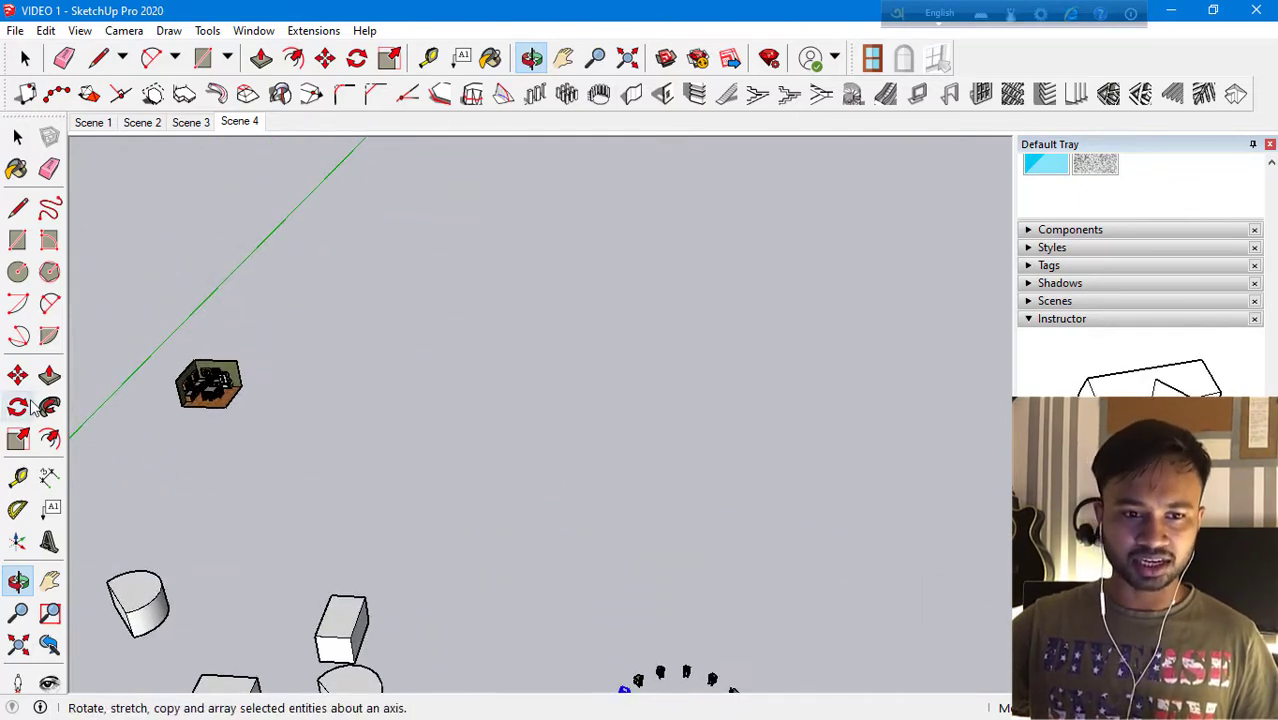
{"action": "left_click", "coordinate": [18, 240]}
{"action": "left_click", "coordinate": [550, 400]}
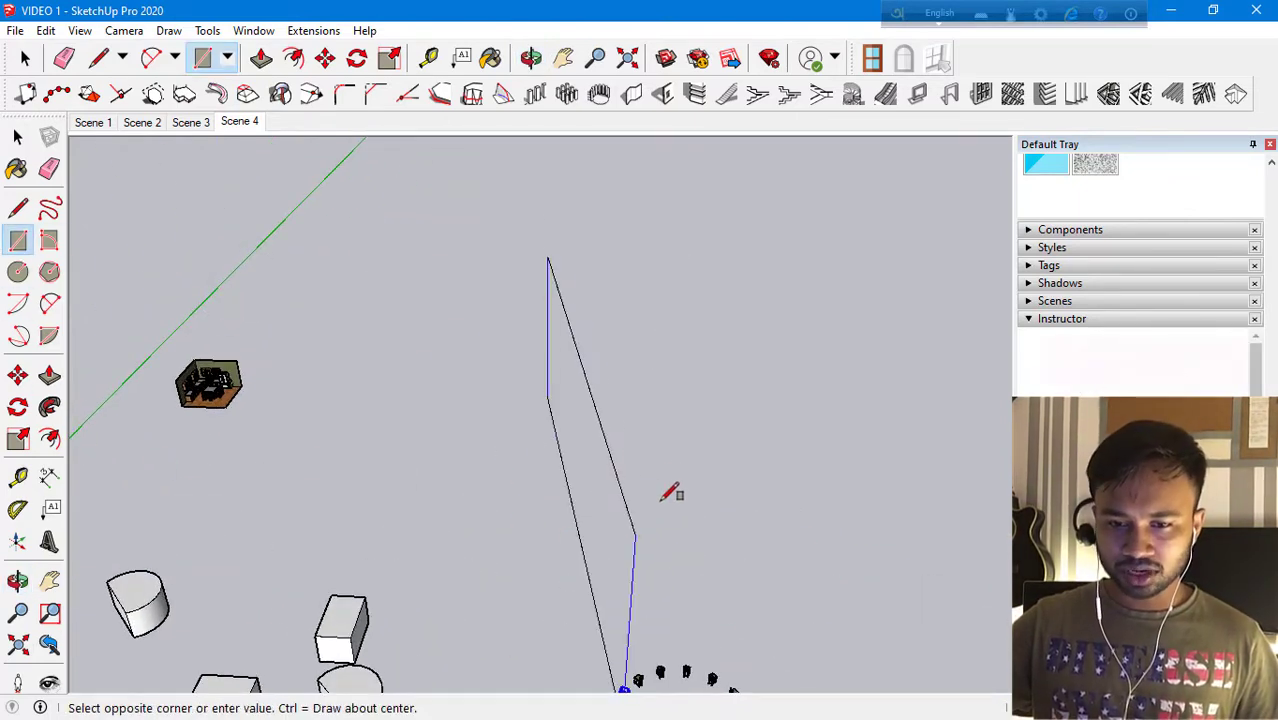
{"action": "scroll", "coordinate": [632, 452], "scroll_direction": "up", "scroll_amount": 3}
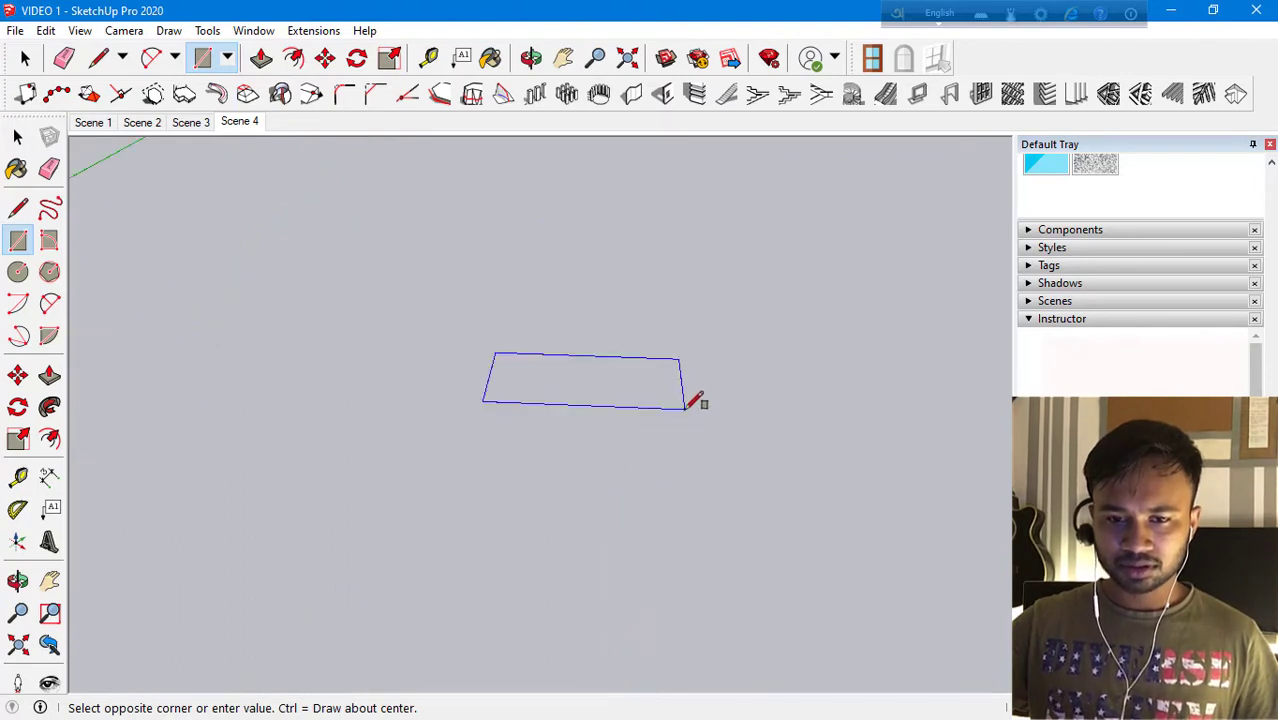
{"action": "left_click", "coordinate": [678, 448]}
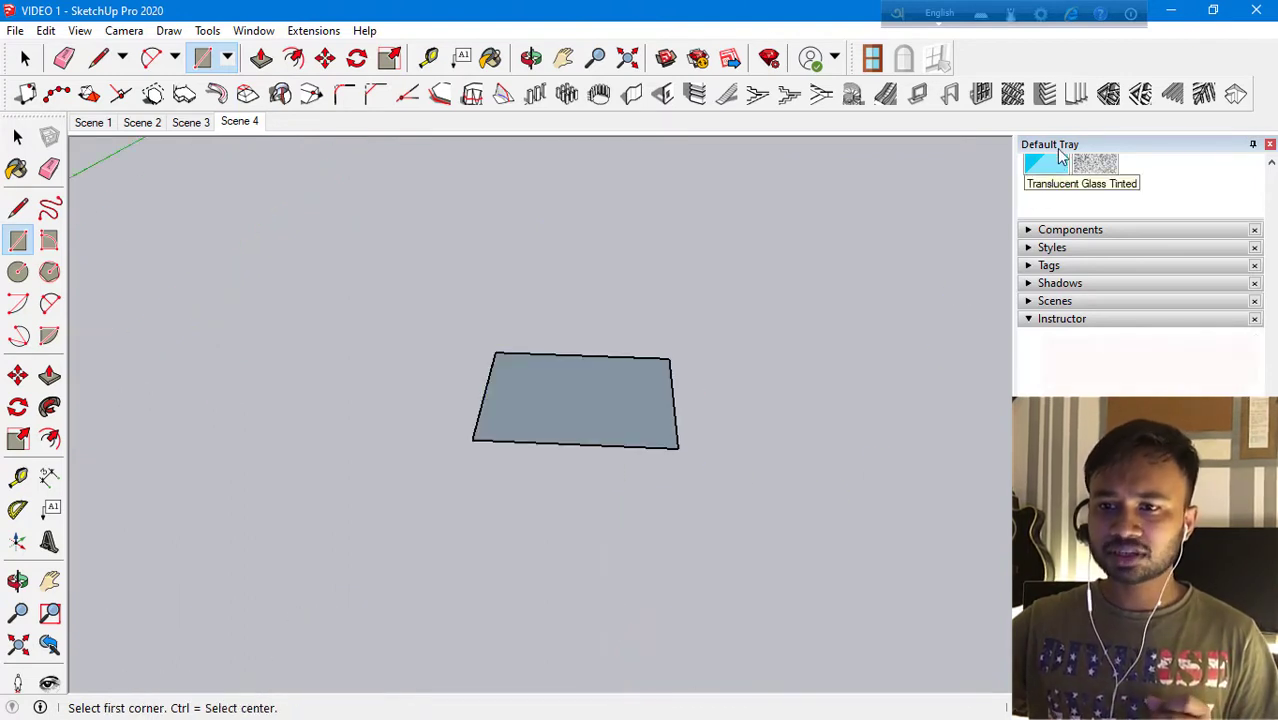
Select the rectangle face and create a 30-degree hip roof on it with 1001bit.
{"action": "left_click", "coordinate": [1236, 95]}
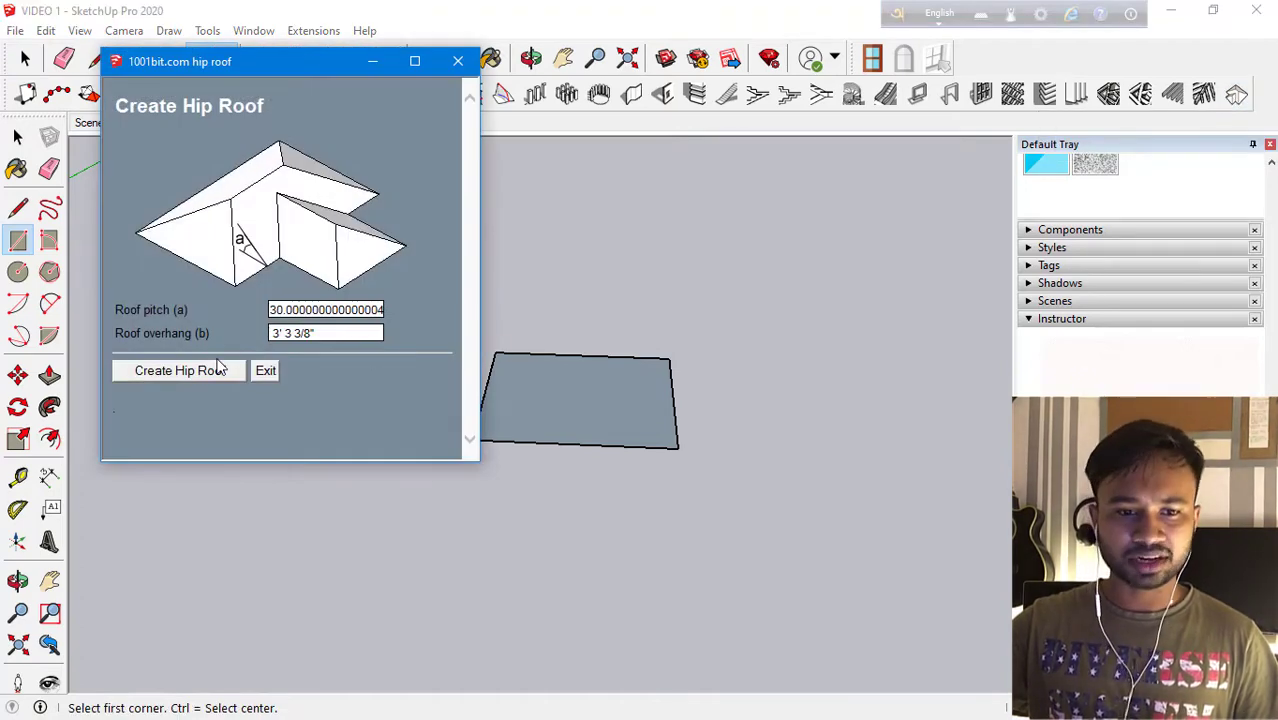
{"action": "left_click", "coordinate": [220, 367]}
{"action": "left_click", "coordinate": [423, 308]}
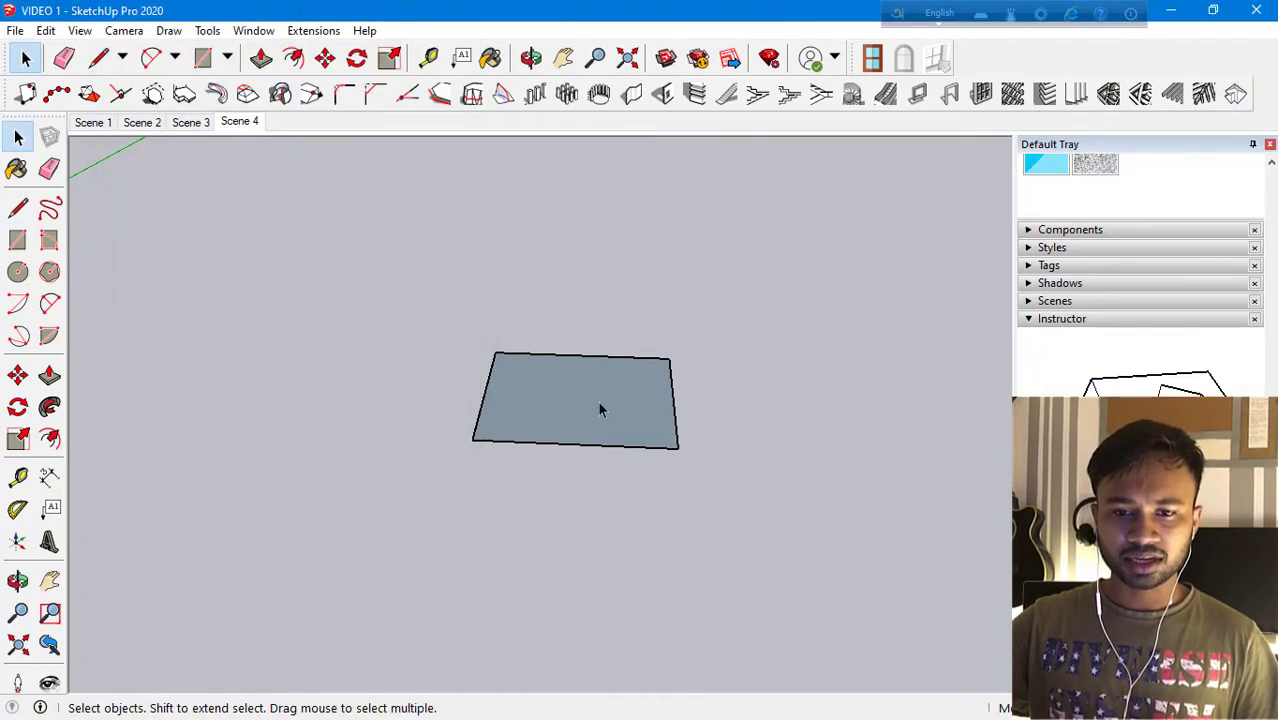
{"action": "left_click", "coordinate": [600, 408]}
{"action": "left_click", "coordinate": [1236, 95]}
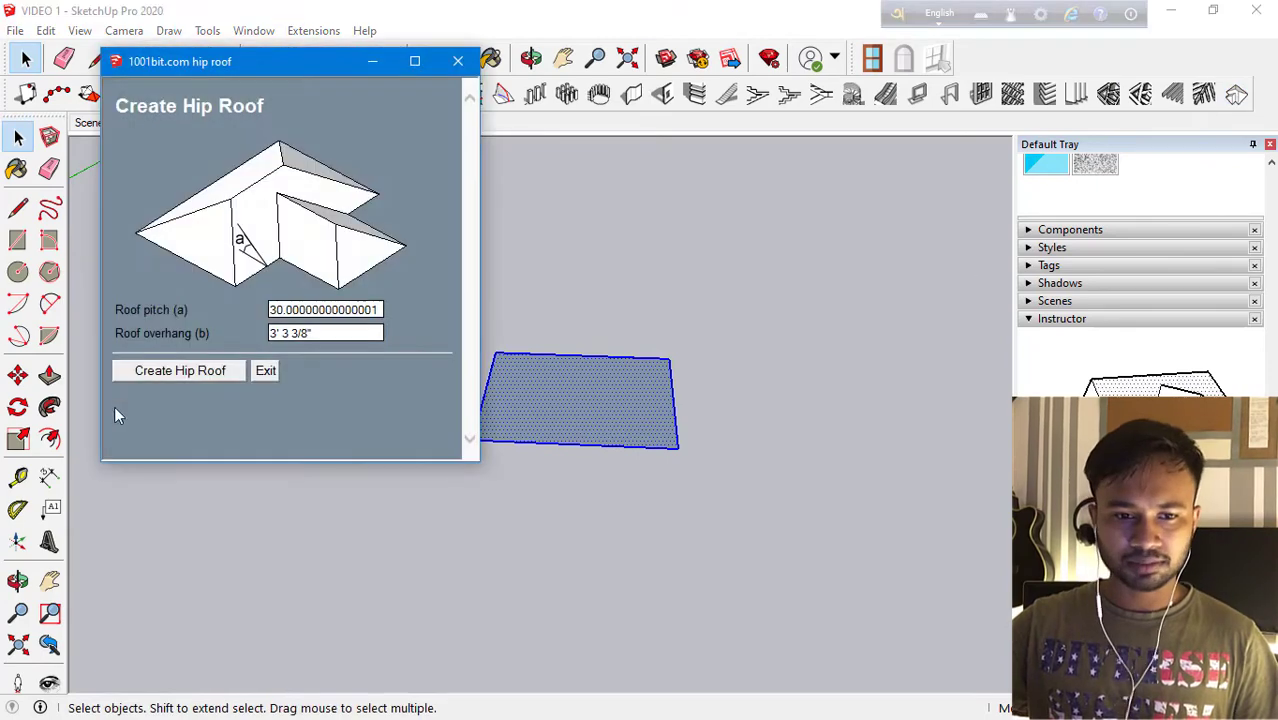
{"action": "left_click", "coordinate": [178, 371]}
{"action": "scroll", "coordinate": [610, 390], "scroll_direction": "up", "scroll_amount": 5}
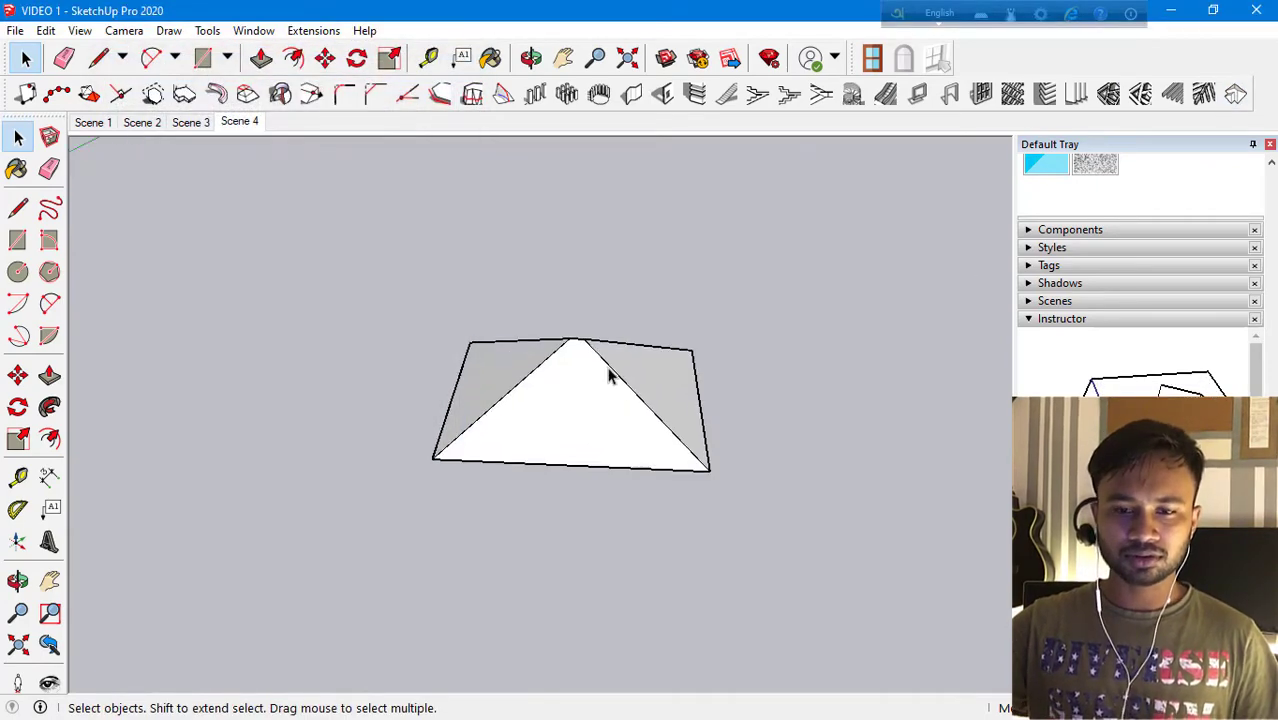
{"action": "key", "text": "p"}
{"action": "middle_click_drag", "start_coordinate": [648, 405], "coordinate": [593, 517]}
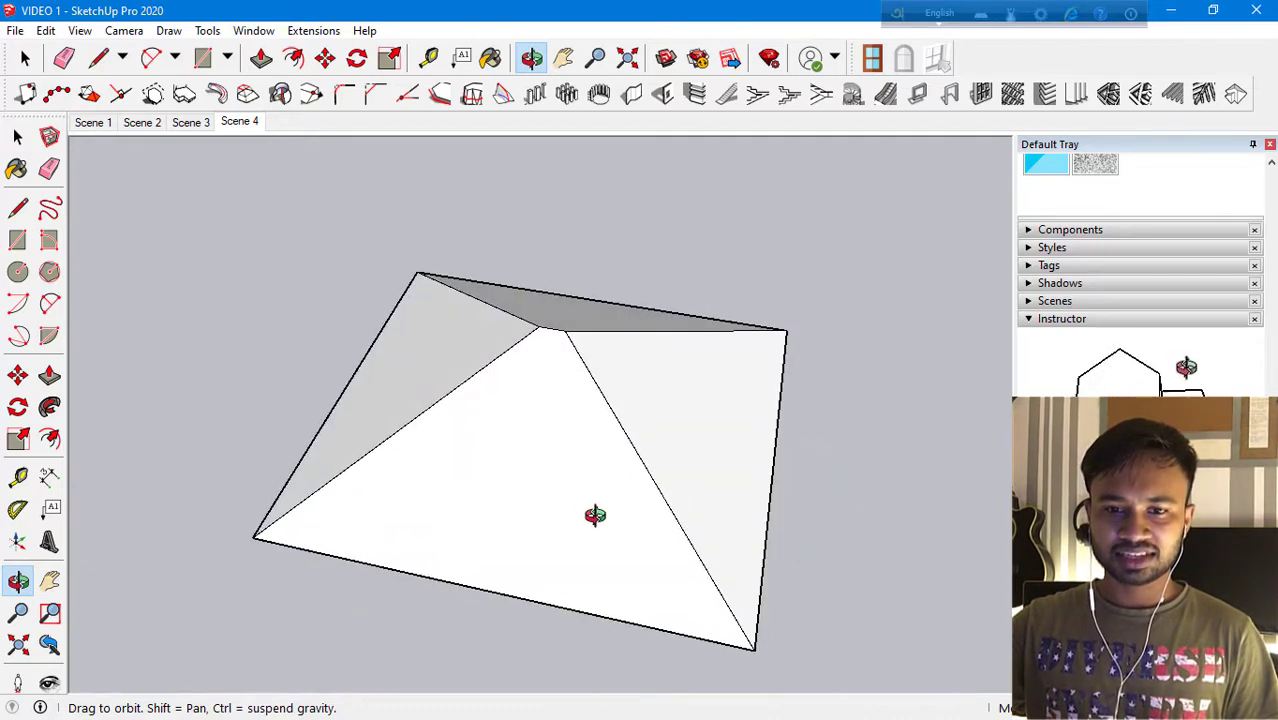
Select the whole hip roof and generate default rafters and battens/purlins across all four slopes.
{"action": "key", "text": "space"}
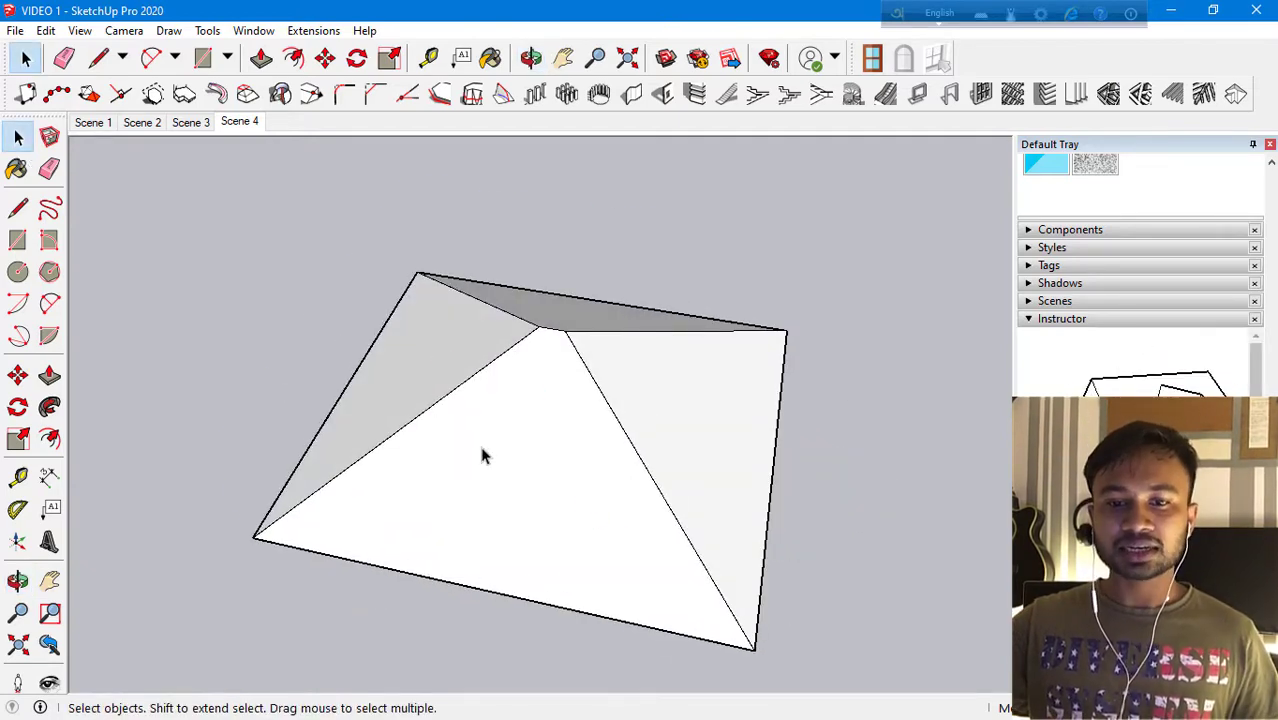
{"action": "double_click", "coordinate": [482, 456]}
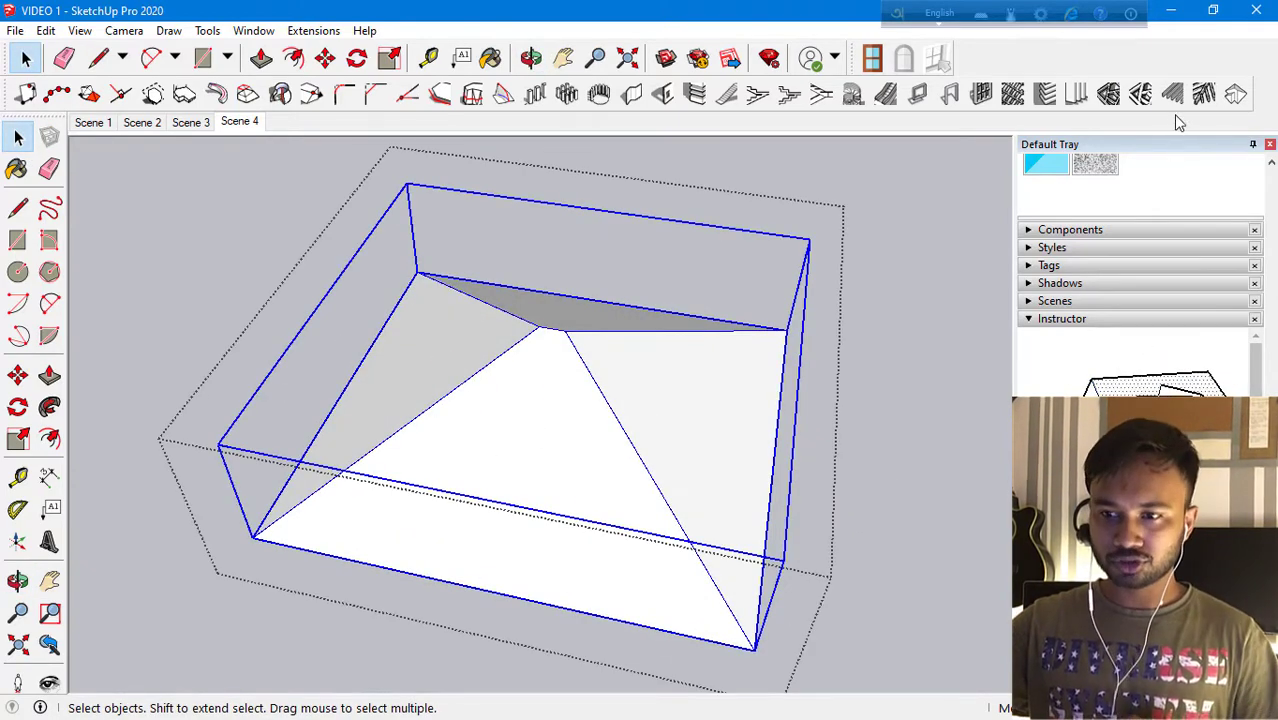
{"action": "left_click", "coordinate": [1201, 93]}
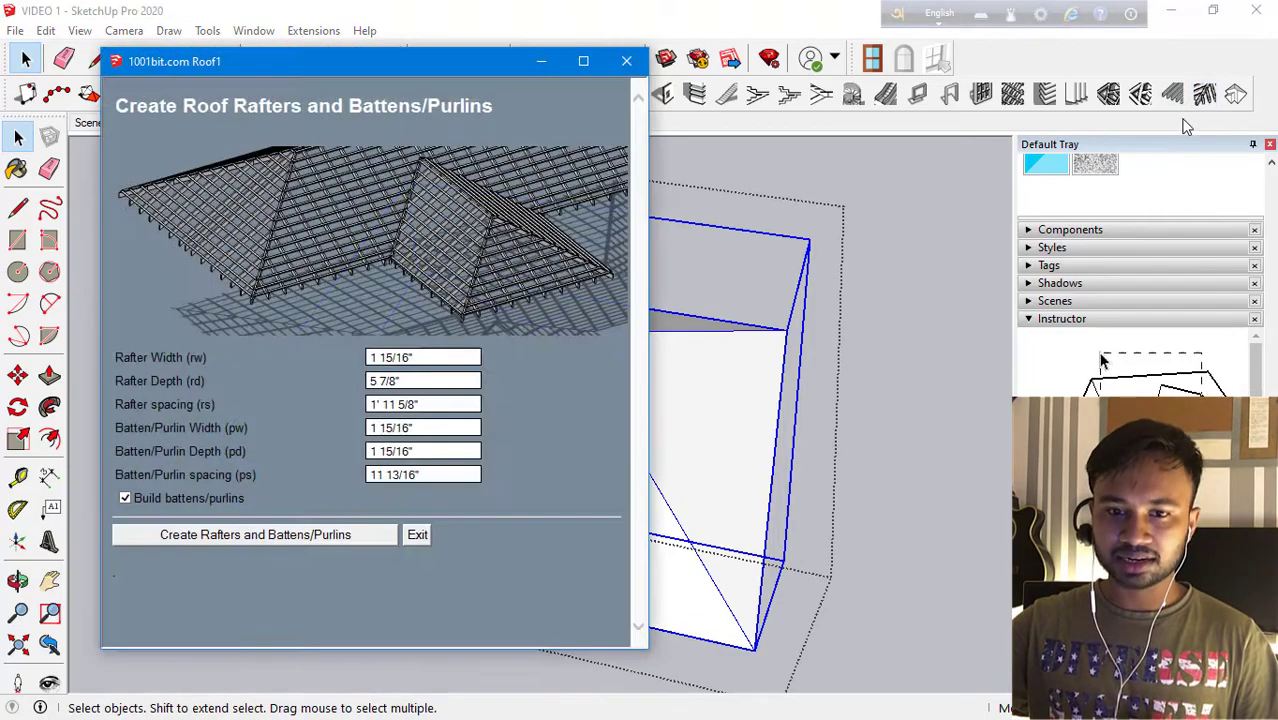
{"action": "left_click", "coordinate": [312, 534]}
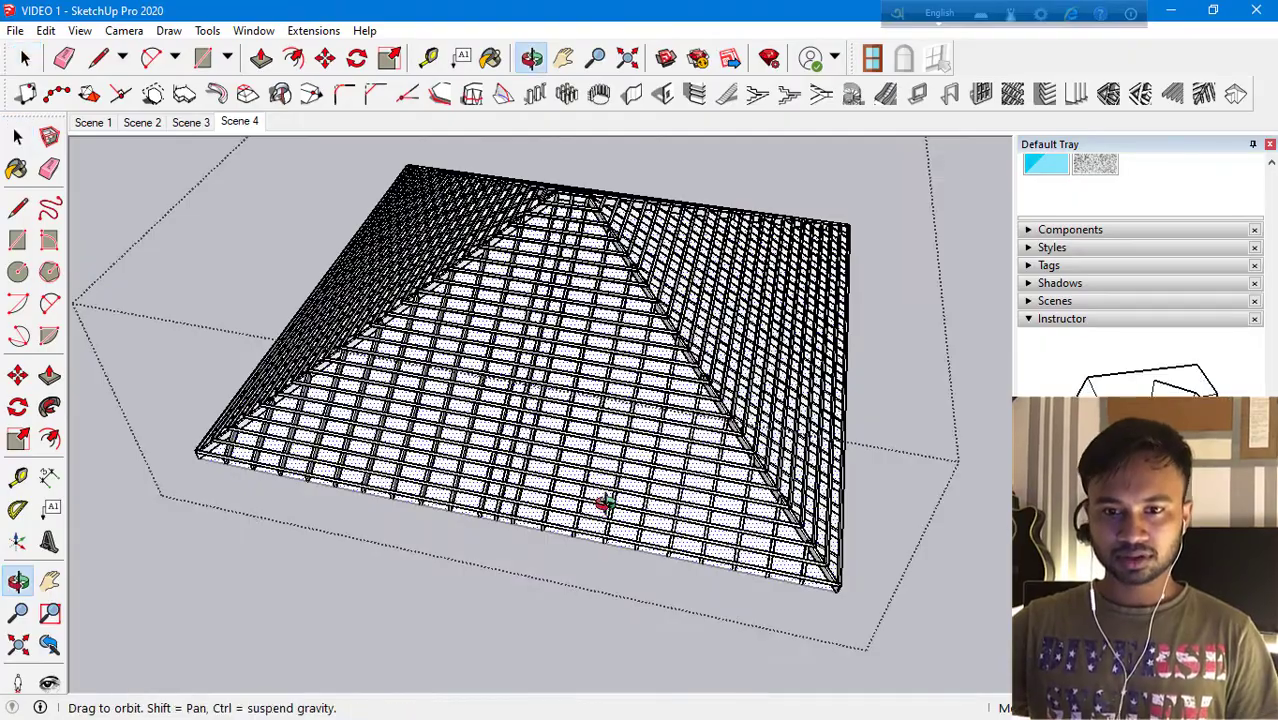
{"action": "middle_click_drag", "start_coordinate": [599, 508], "coordinate": [422, 456]}
{"action": "scroll", "coordinate": [418, 470], "scroll_direction": "up", "scroll_amount": 5}
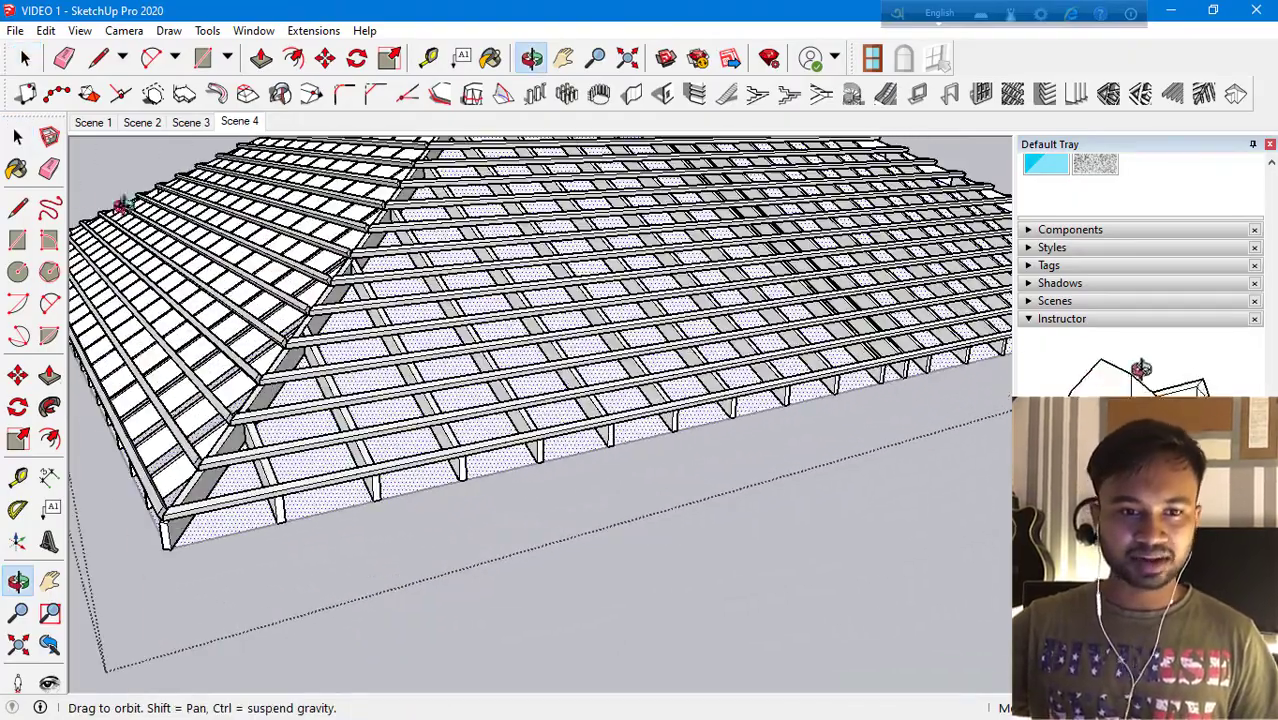
{"action": "left_click", "coordinate": [18, 138]}
{"action": "scroll", "coordinate": [300, 504], "scroll_direction": "up", "scroll_amount": 6}
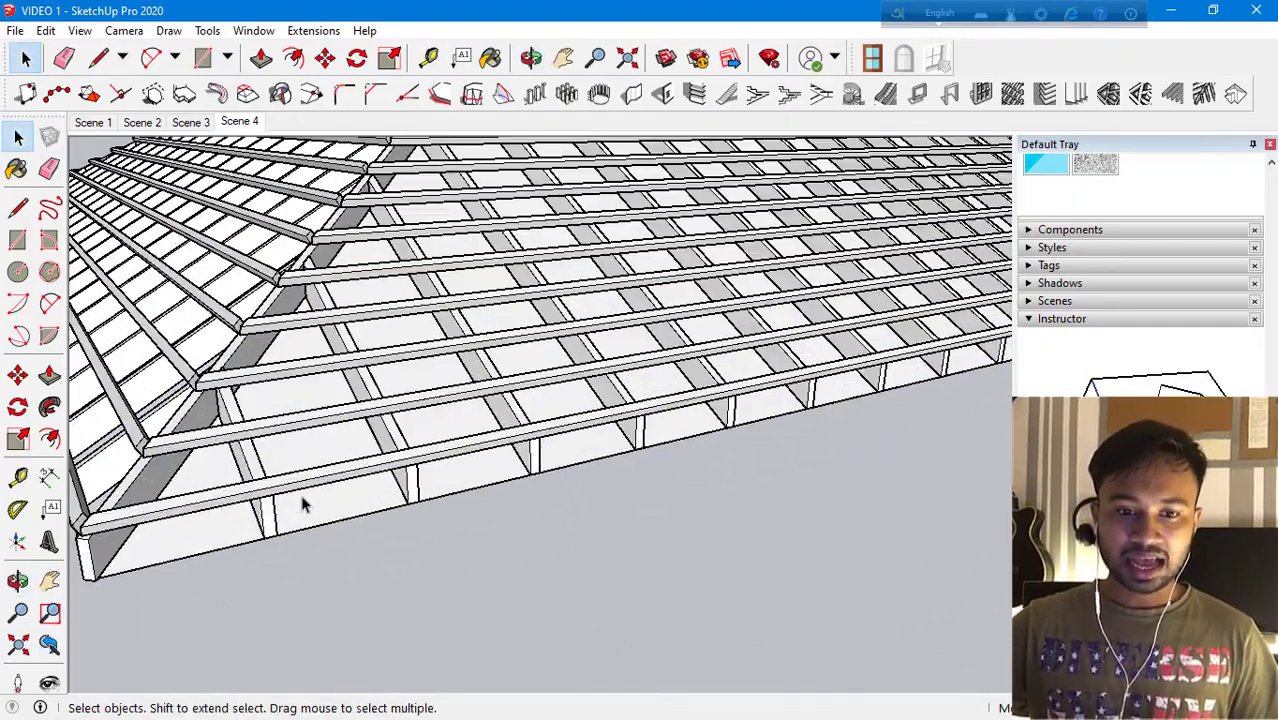
{"action": "scroll", "coordinate": [298, 505], "scroll_direction": "down", "scroll_amount": 5}
{"action": "middle_click_drag", "start_coordinate": [298, 505], "coordinate": [507, 464]}
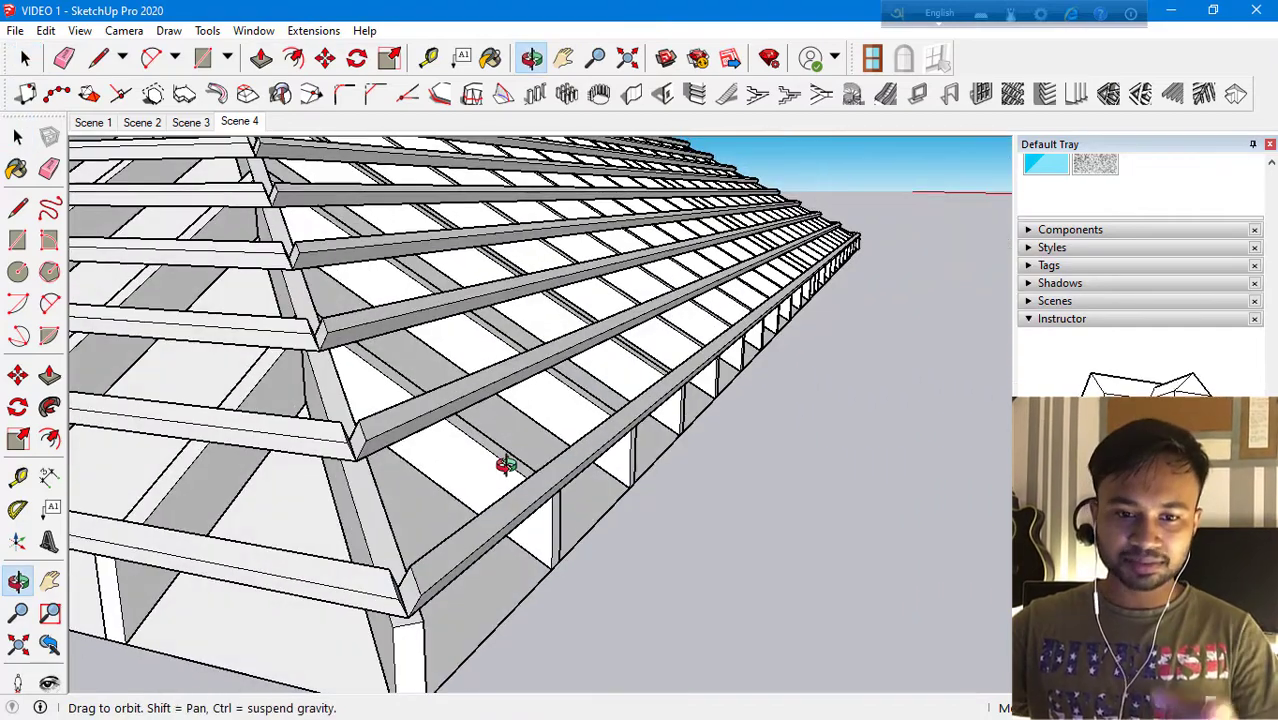
{"action": "scroll", "coordinate": [505, 475], "scroll_direction": "down", "scroll_amount": 3}
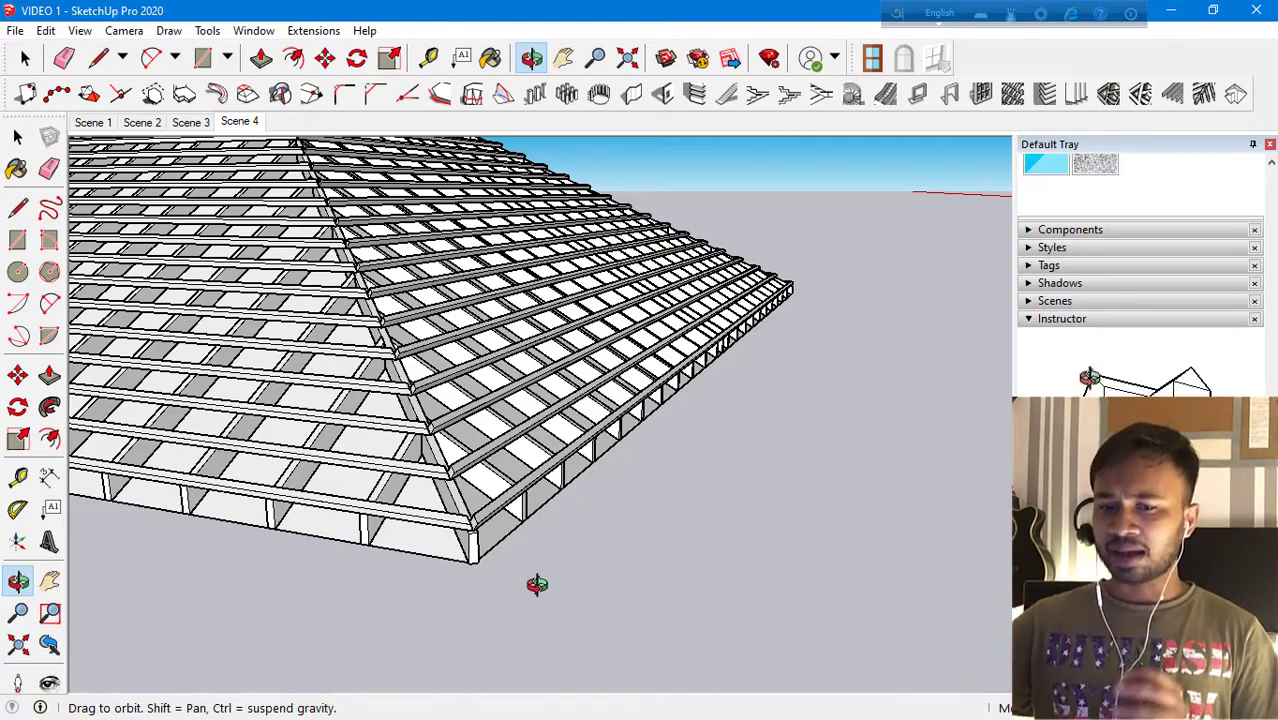
{"action": "left_click_drag", "start_coordinate": [537, 584], "coordinate": [926, 393]}
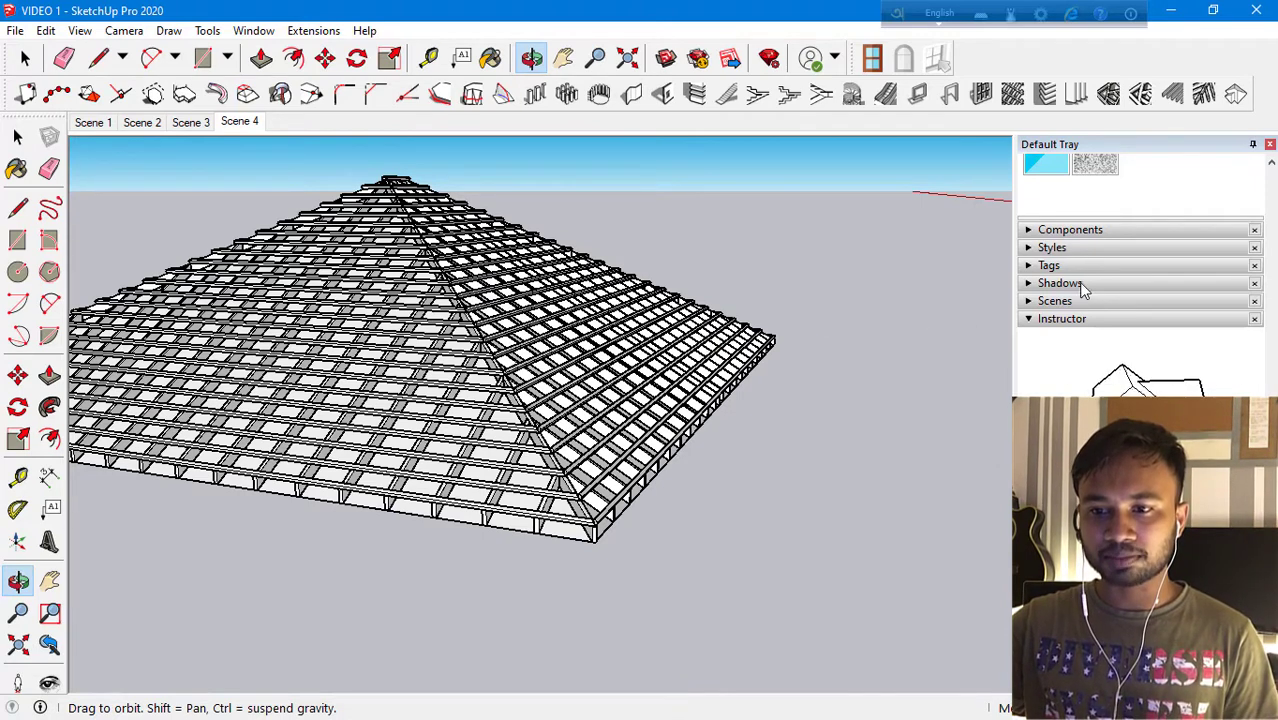
Hide the legs and seat tags in the Tags panel, then show them again.
{"action": "left_click", "coordinate": [1049, 266]}
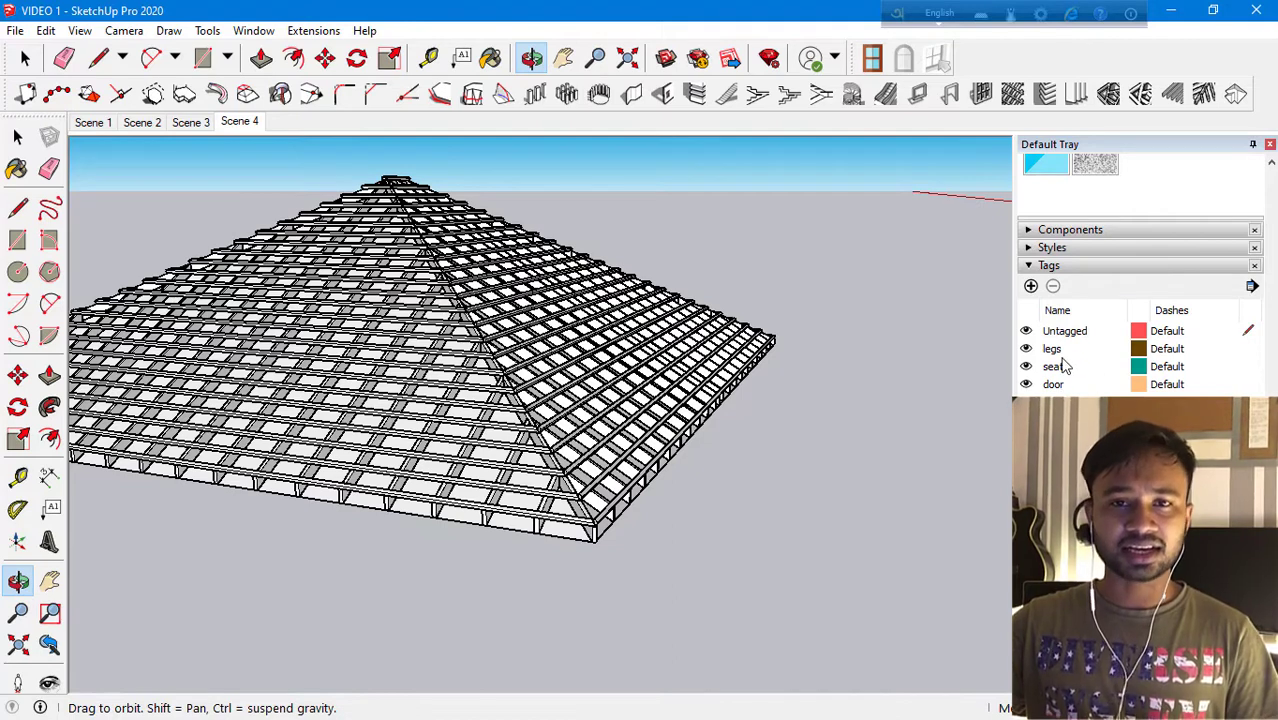
{"action": "left_click", "coordinate": [1027, 350]}
{"action": "left_click", "coordinate": [1026, 366]}
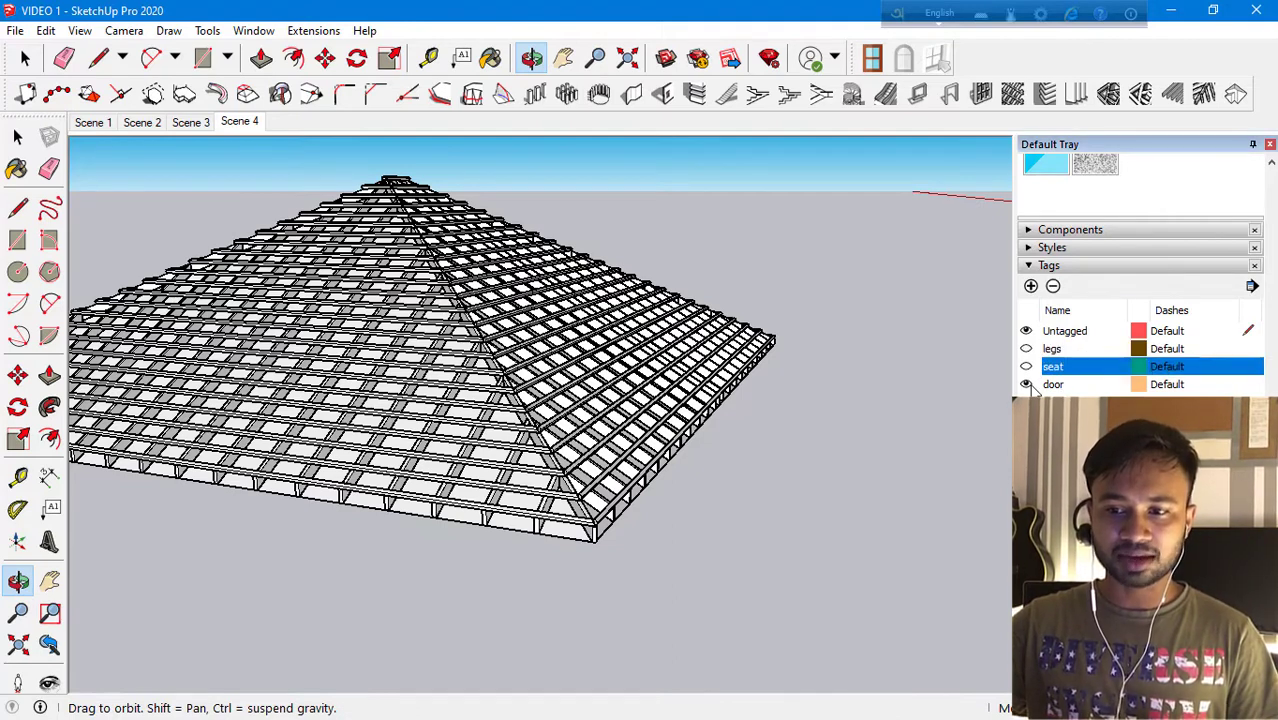
{"action": "left_click", "coordinate": [1026, 384]}
{"action": "left_click", "coordinate": [1026, 366]}
{"action": "left_click", "coordinate": [1026, 348]}
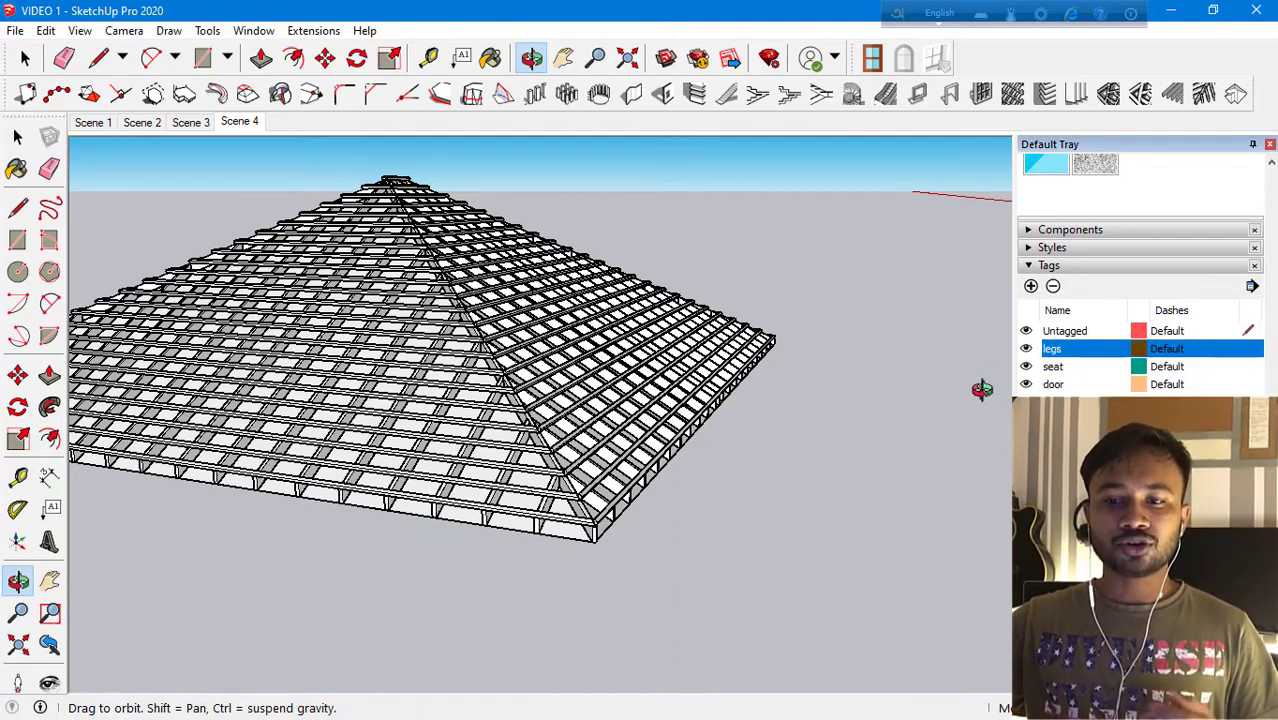
Orbit and zoom to bring the furnished kitchen with its stools into view.
{"action": "scroll", "coordinate": [850, 351], "scroll_direction": "down", "scroll_amount": 5}
{"action": "scroll", "coordinate": [882, 389], "scroll_direction": "down", "scroll_amount": 3}
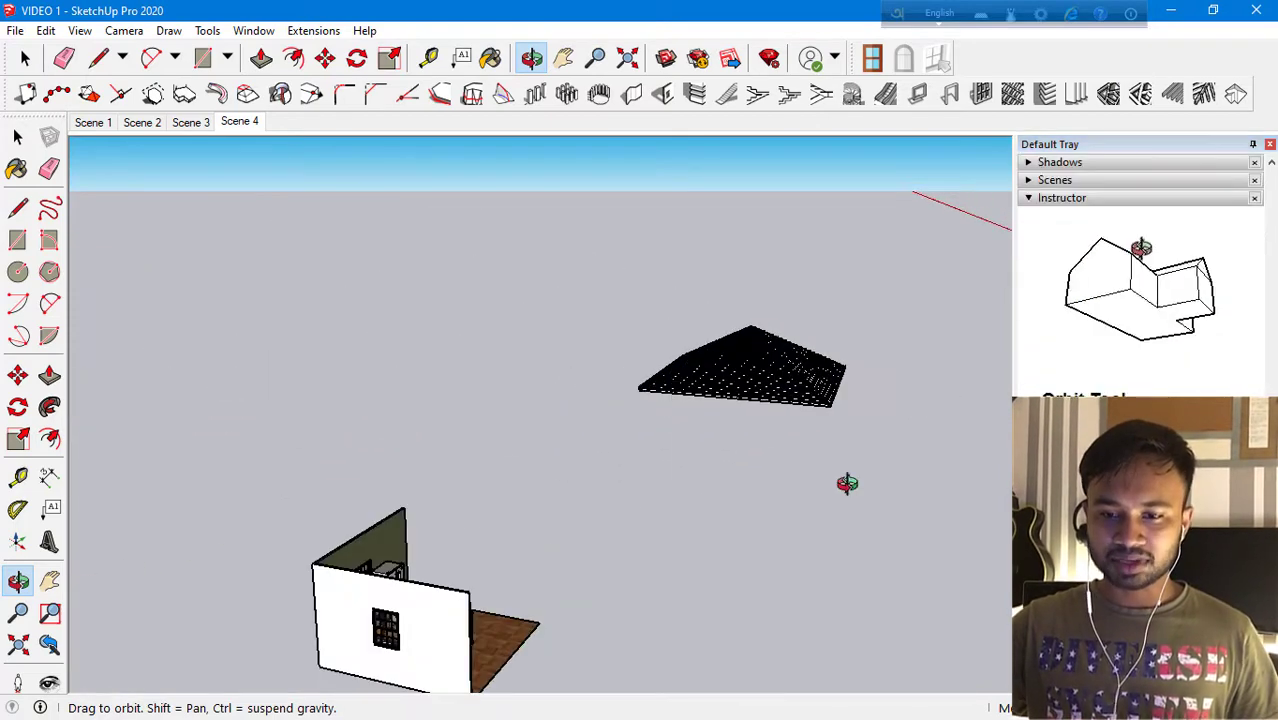
{"action": "left_click_drag", "start_coordinate": [845, 482], "coordinate": [994, 215]}
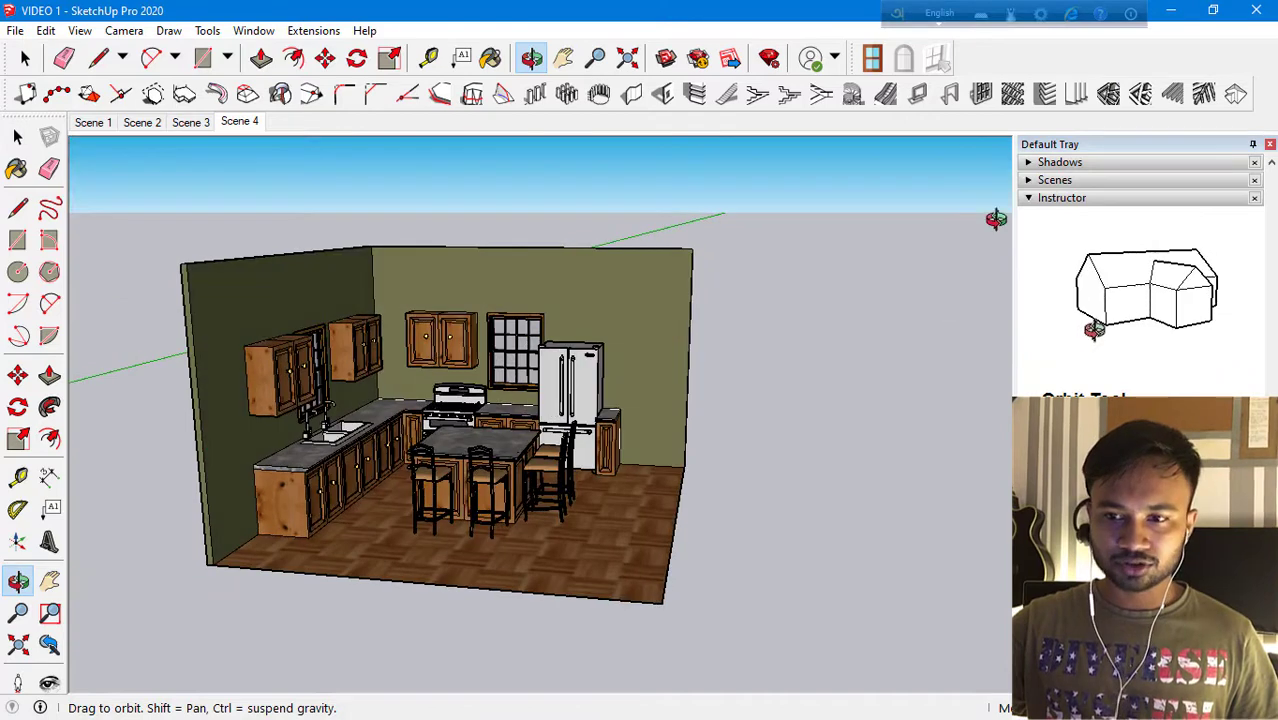
{"action": "scroll", "coordinate": [1063, 210], "scroll_direction": "up", "scroll_amount": 5}
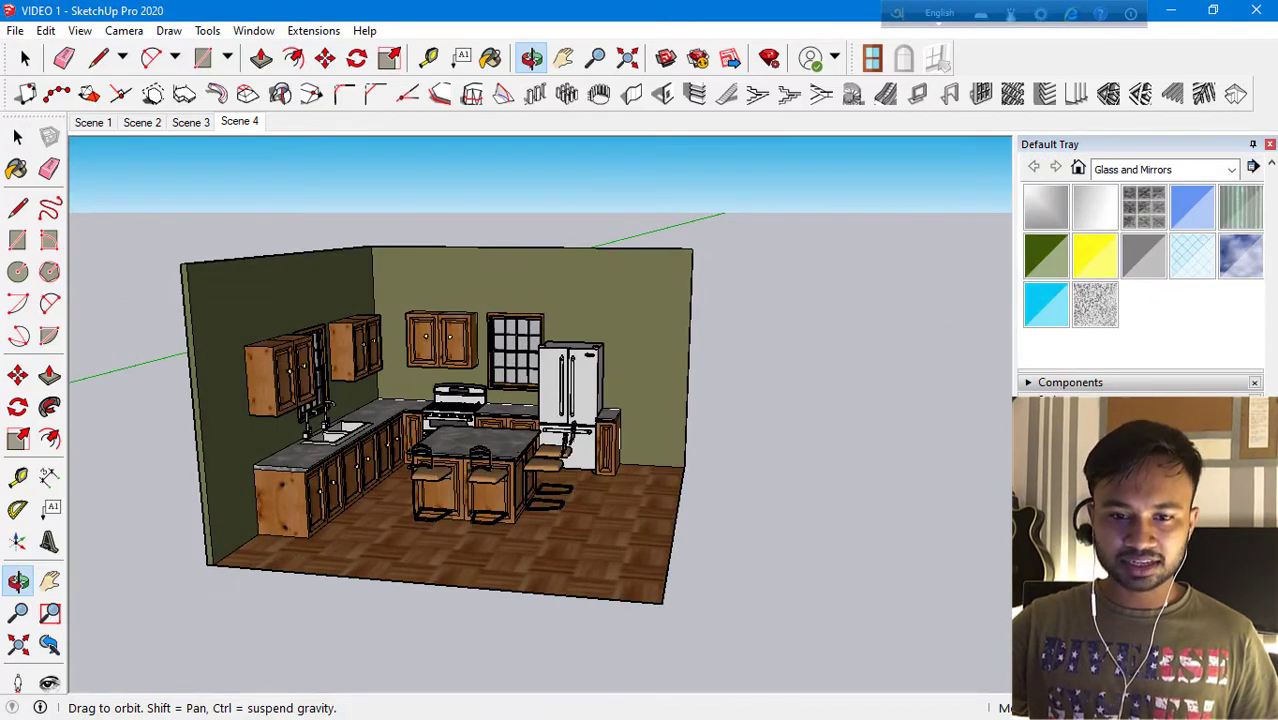
{"action": "scroll", "coordinate": [442, 534], "scroll_direction": "up", "scroll_amount": 6}
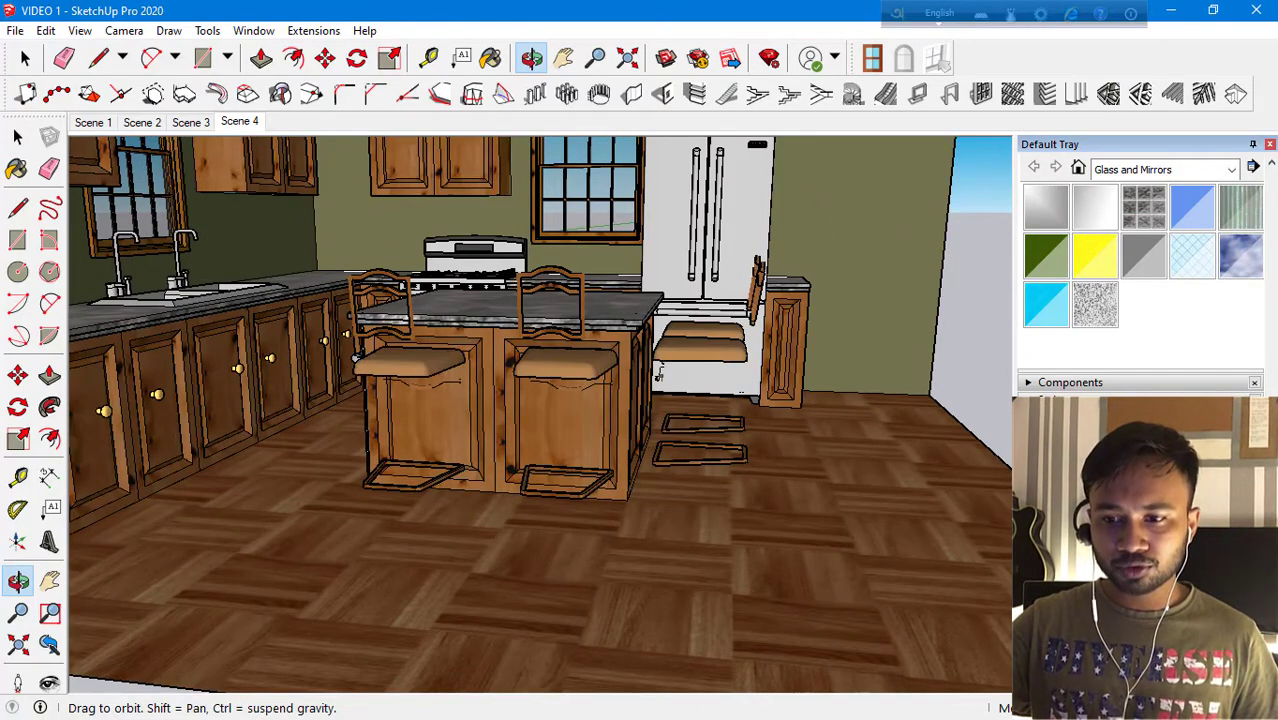
{"action": "scroll", "coordinate": [566, 580], "scroll_direction": "down", "scroll_amount": 8}
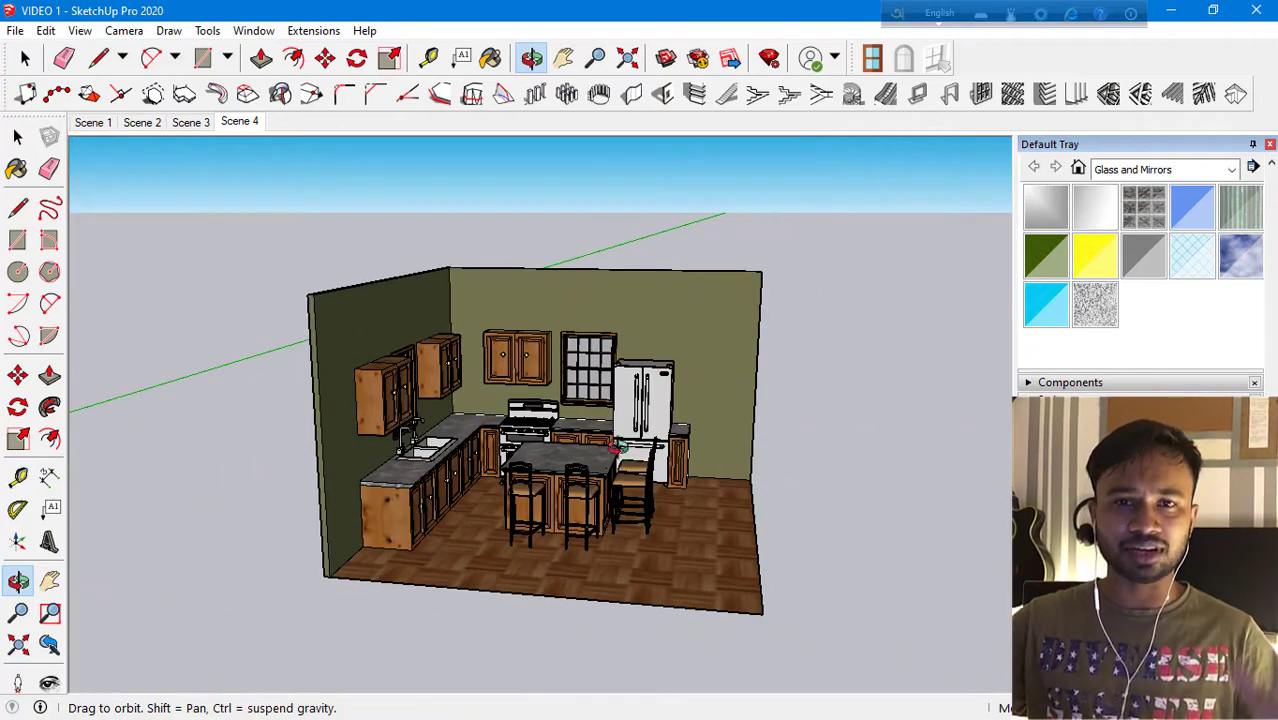
{"action": "scroll", "coordinate": [665, 393], "scroll_direction": "up", "scroll_amount": 4}
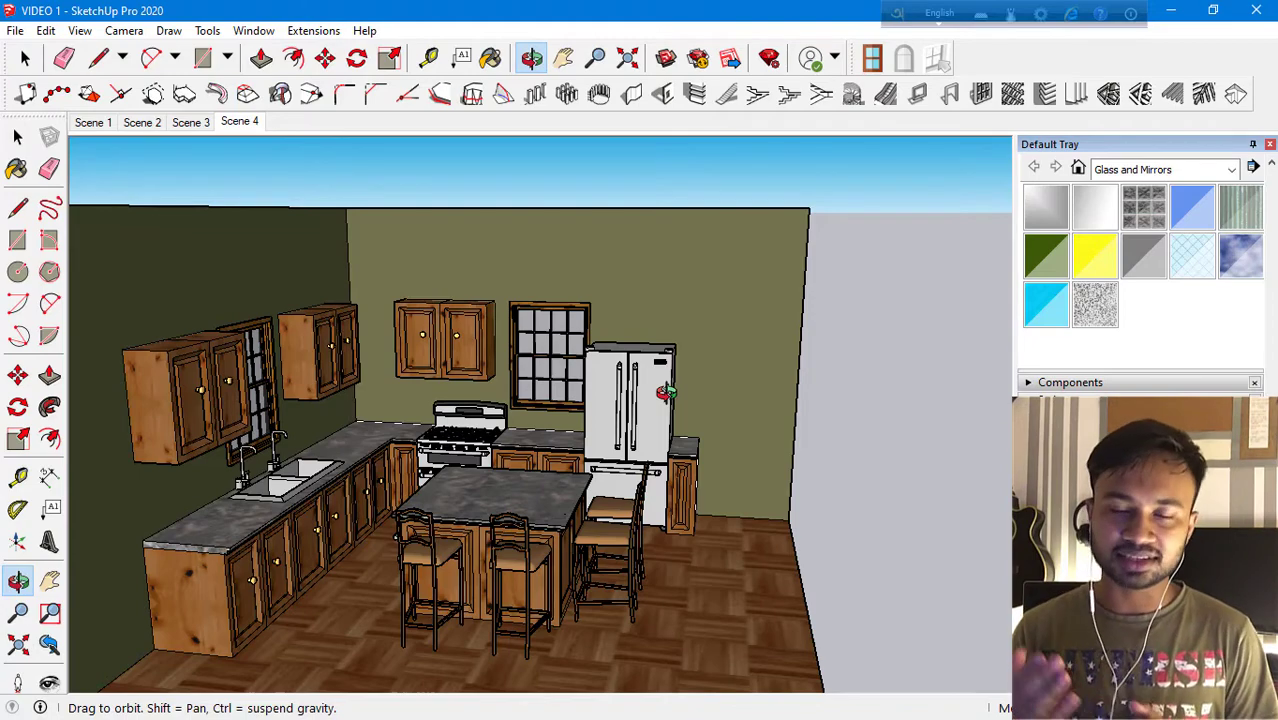
{"action": "scroll", "coordinate": [318, 470], "scroll_direction": "down", "scroll_amount": 8}
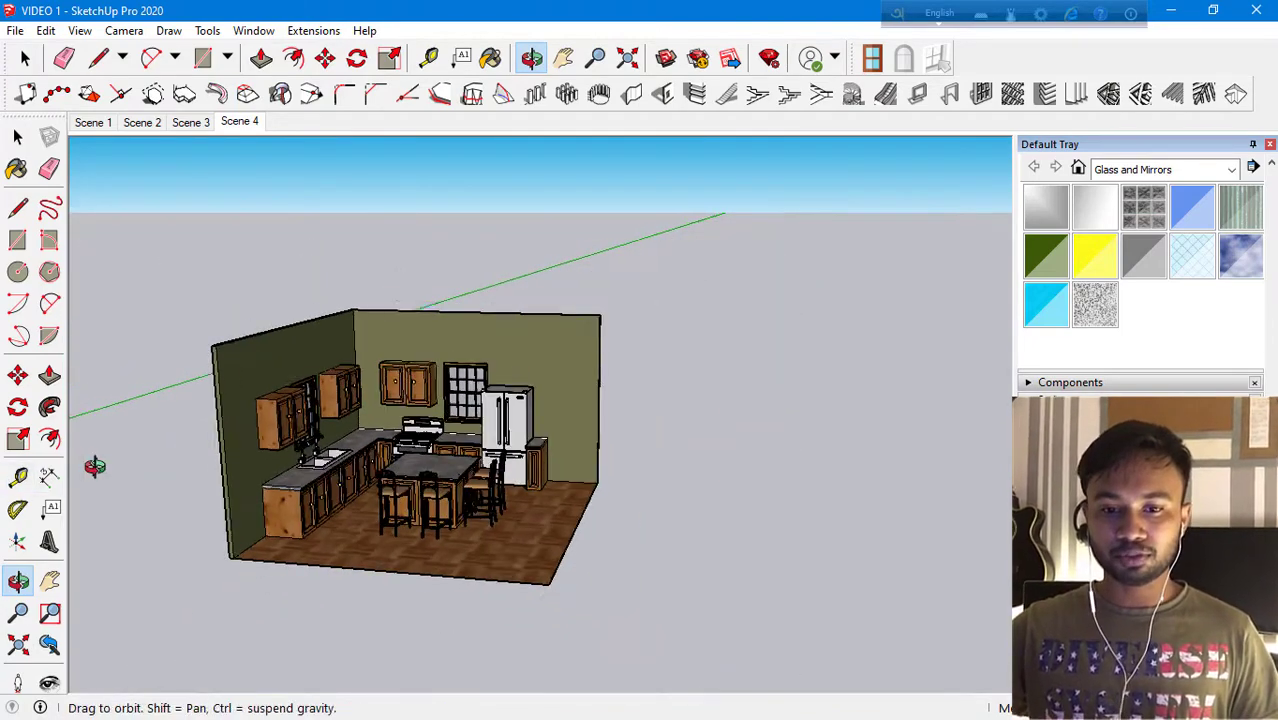
Zoom out from the kitchen and back in on the framed hip roof.
{"action": "scroll", "coordinate": [320, 481], "scroll_direction": "down", "scroll_amount": 6}
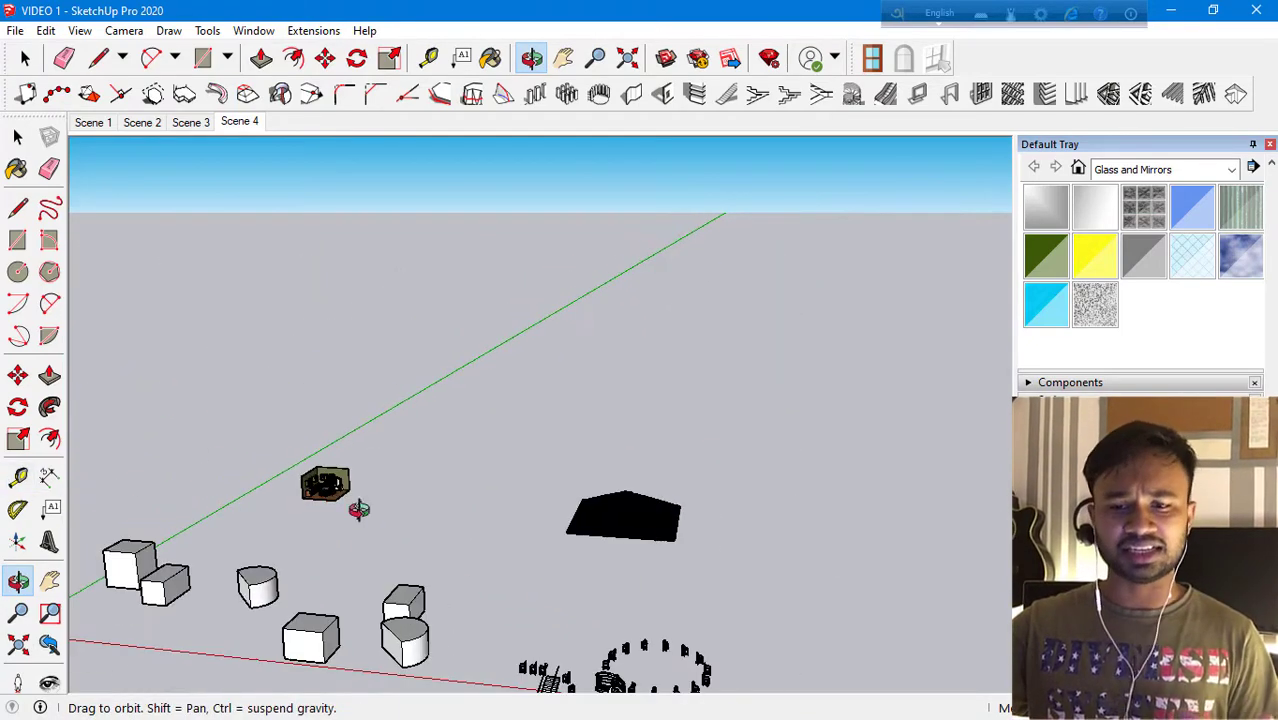
{"action": "scroll", "coordinate": [655, 540], "scroll_direction": "up", "scroll_amount": 2}
{"action": "scroll", "coordinate": [655, 540], "scroll_direction": "up", "scroll_amount": 2}
{"action": "scroll", "coordinate": [511, 465], "scroll_direction": "up", "scroll_amount": 2}
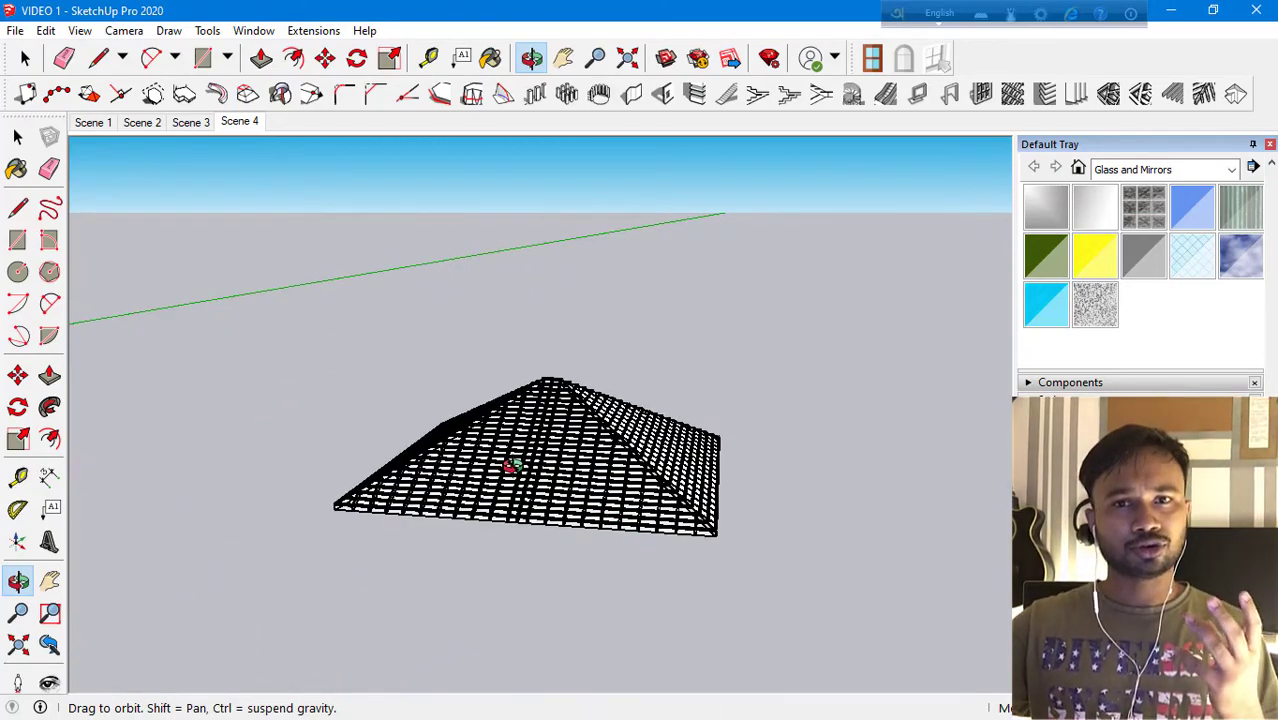
{"action": "scroll", "coordinate": [510, 465], "scroll_direction": "up", "scroll_amount": 2}
{"action": "scroll", "coordinate": [511, 465], "scroll_direction": "up", "scroll_amount": 2}
{"action": "scroll", "coordinate": [514, 468], "scroll_direction": "up", "scroll_amount": 2}
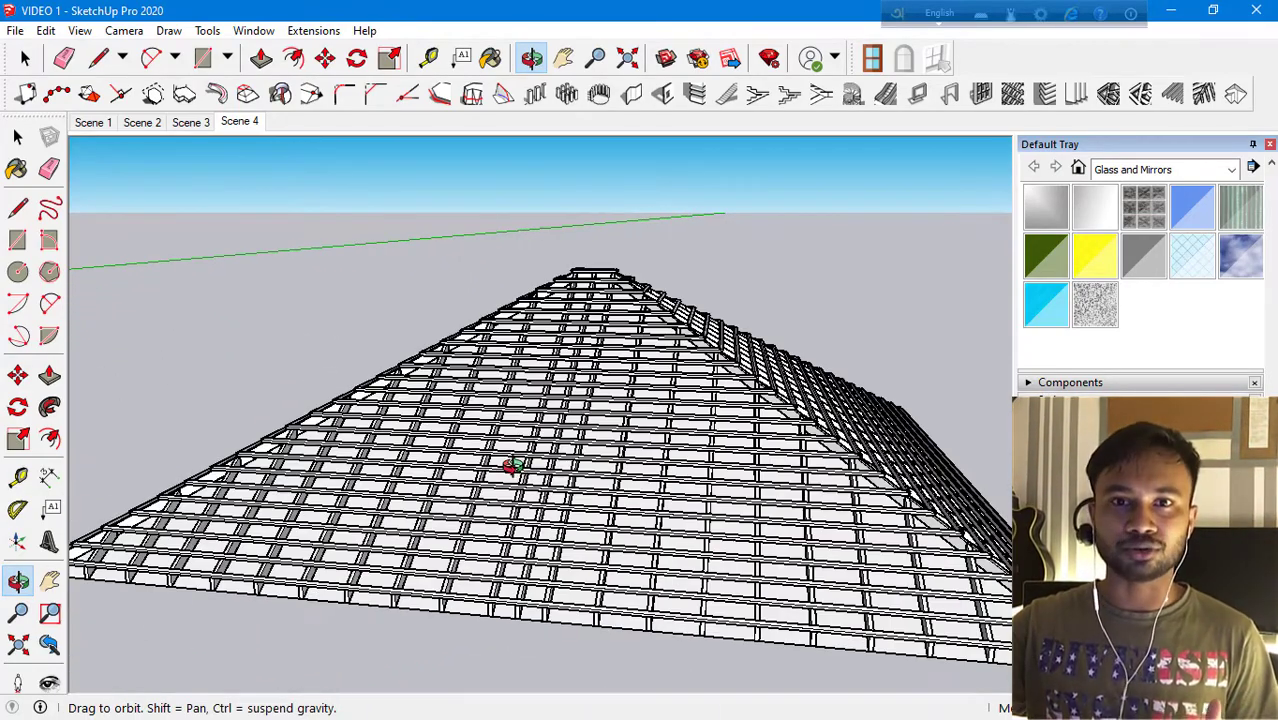
{"action": "scroll", "coordinate": [516, 471], "scroll_direction": "down", "scroll_amount": 1}
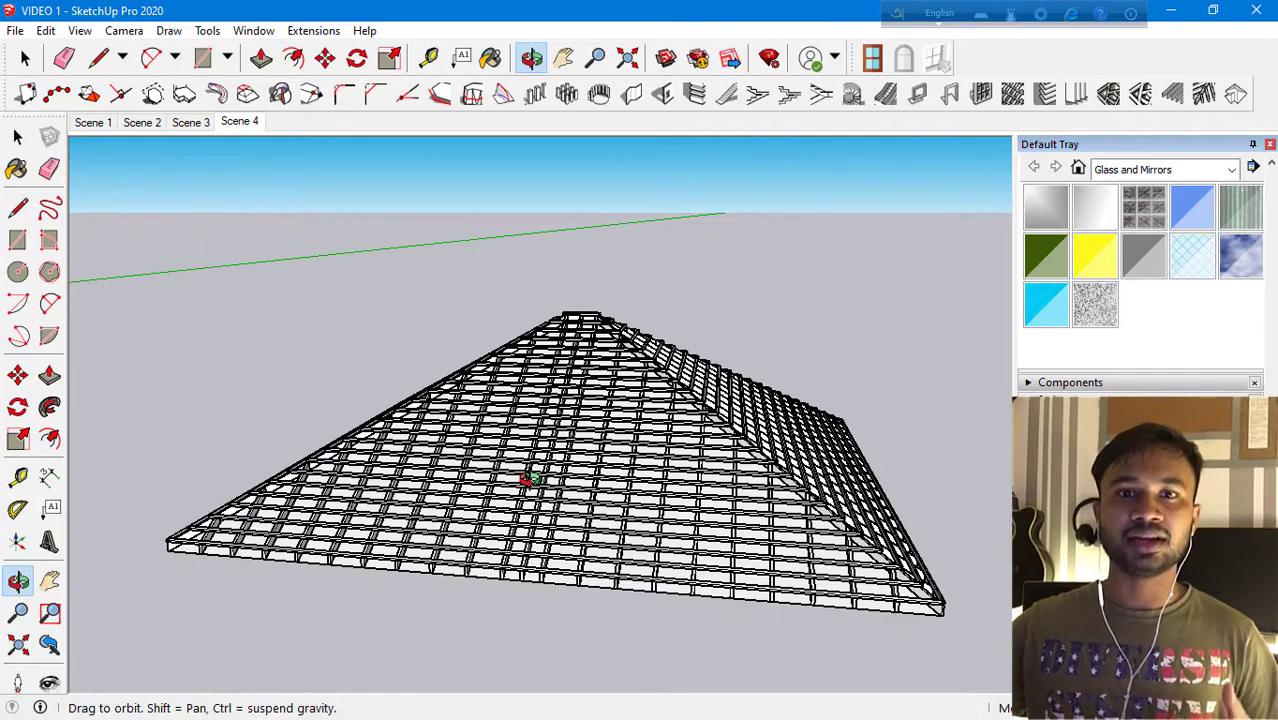